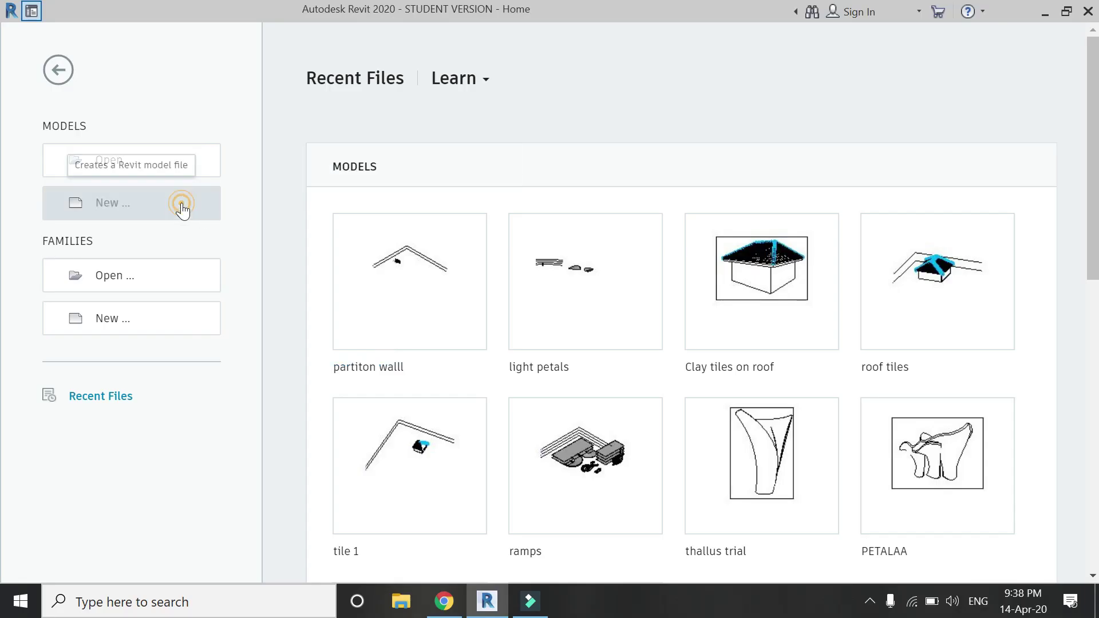
# Create a new project from the Architectural Template.
pyautogui.click(179, 204)
pyautogui.click(419, 268)
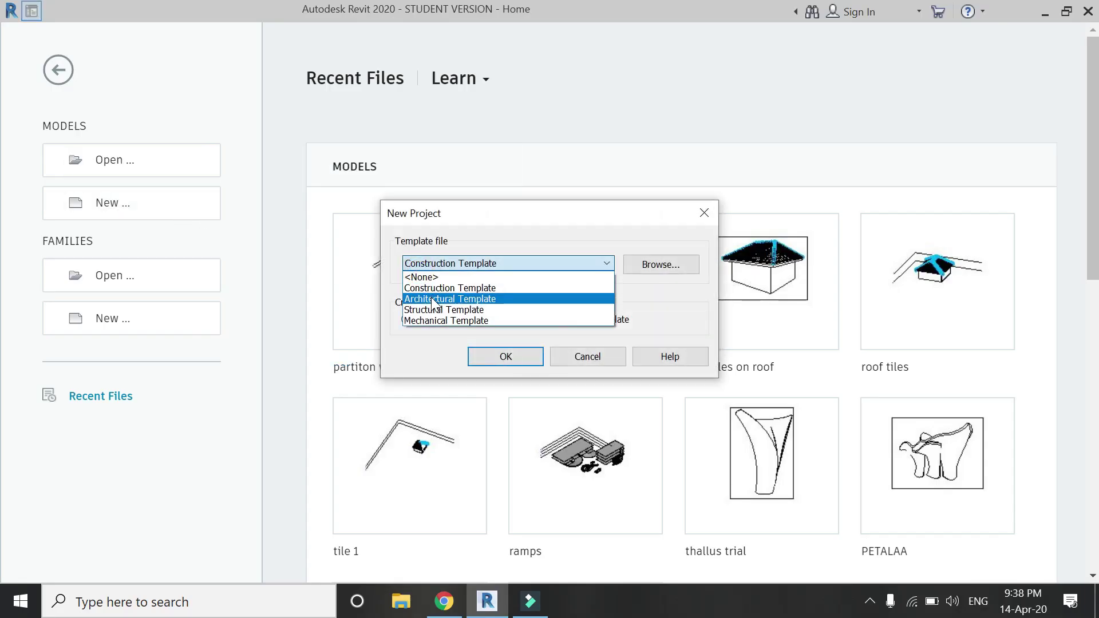
pyautogui.click(431, 299)
pyautogui.click(483, 356)
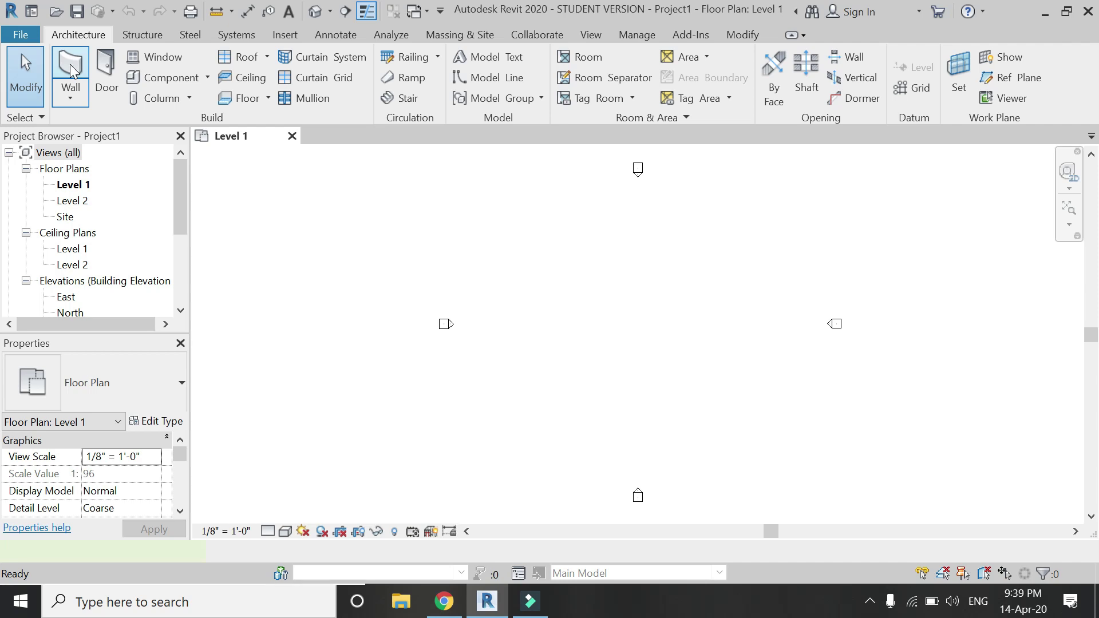
# Start the Wall tool and browse the wall type list.
pyautogui.click(70, 64)
pyautogui.click(148, 381)
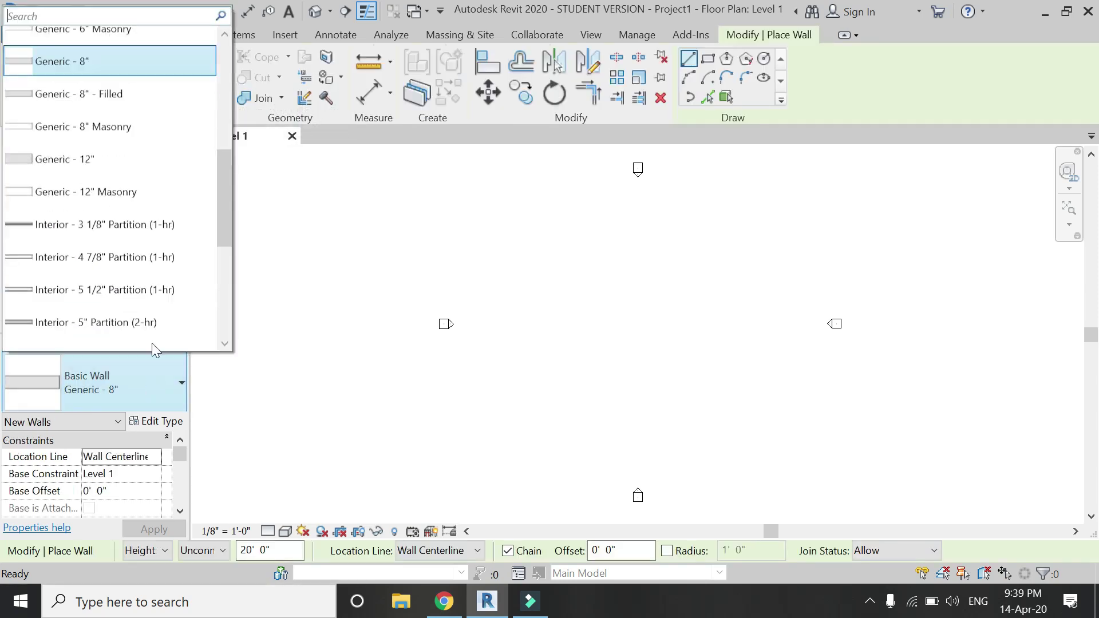
pyautogui.scroll(-5, 163, 259)
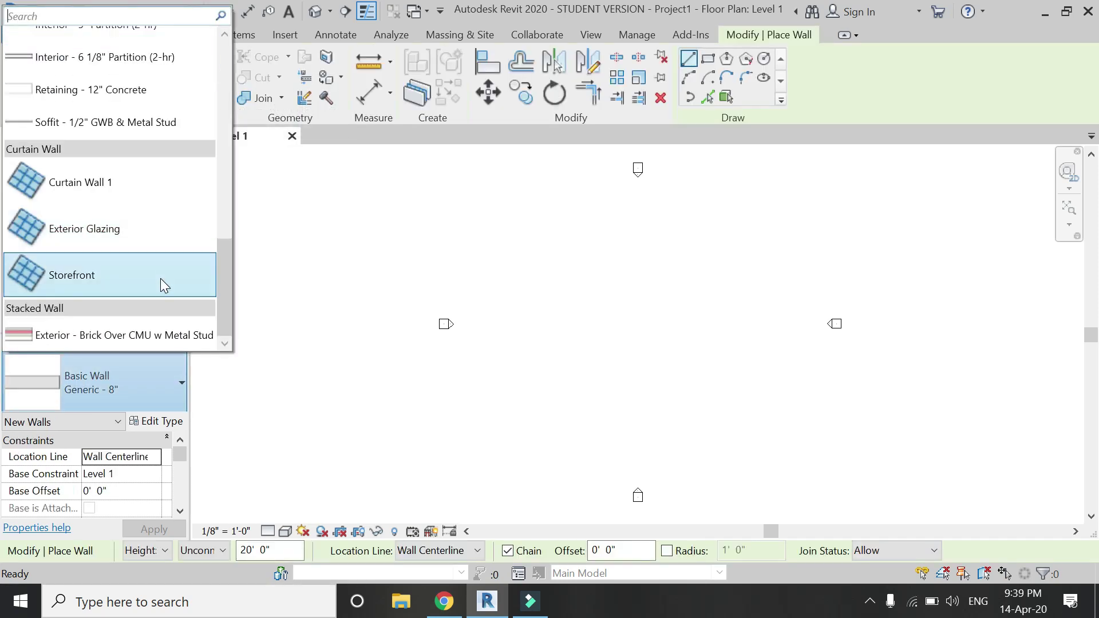
# Draw three chained Storefront wall segments forming a stepped run on Level 1.
pyautogui.click(161, 278)
pyautogui.click(507, 345)
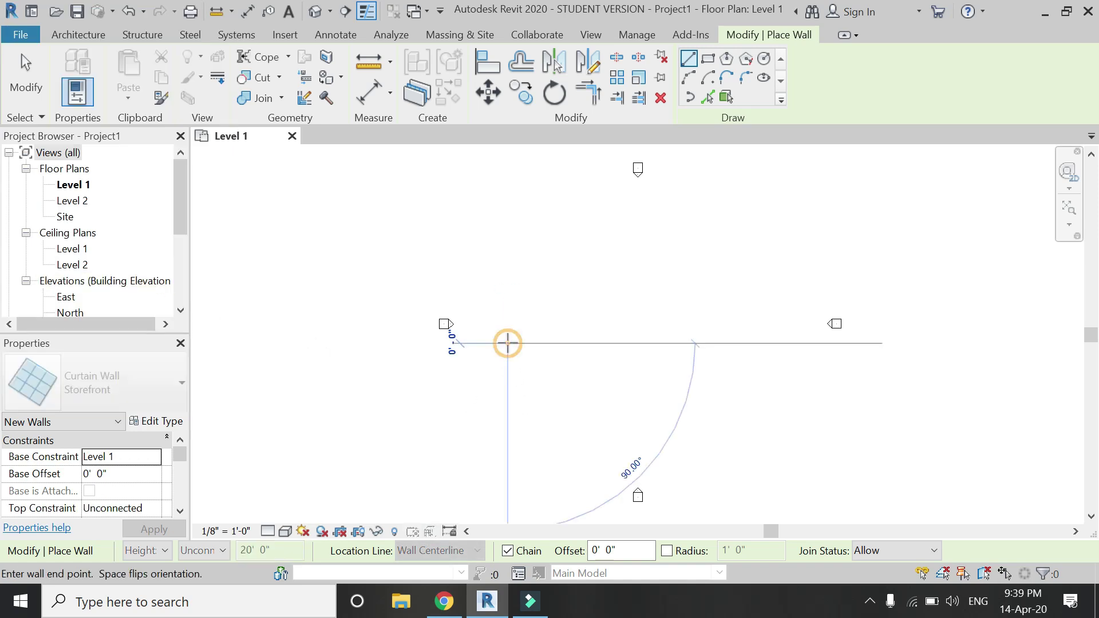
pyautogui.scroll(3, 510, 344)
pyautogui.click(572, 344)
pyautogui.click(572, 311)
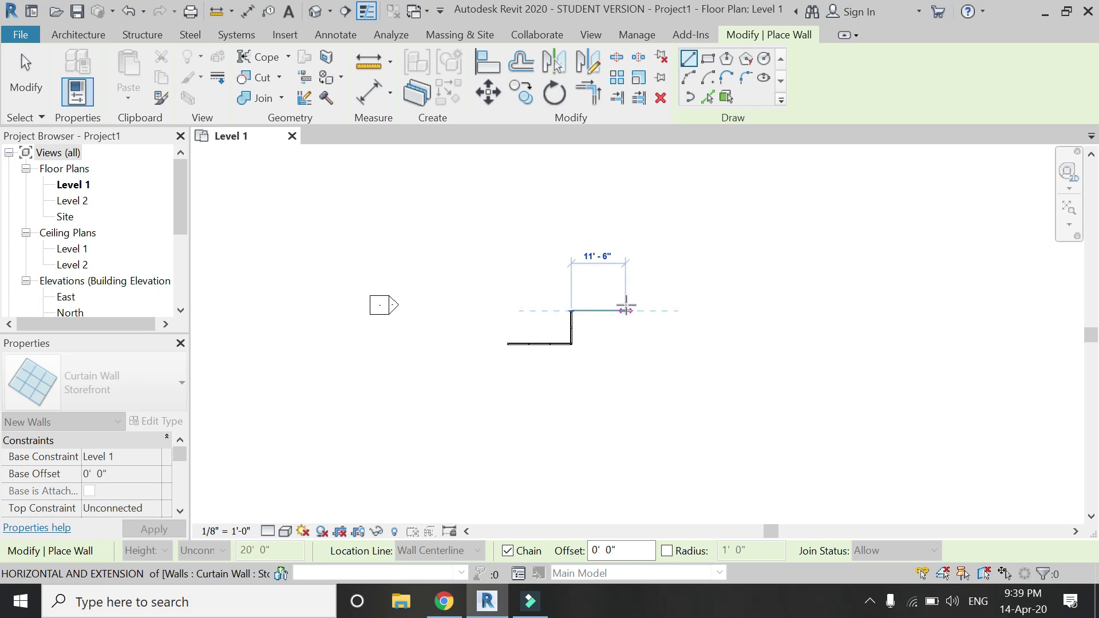
pyautogui.click(635, 310)
pyautogui.press('Escape')
pyautogui.press('Escape')
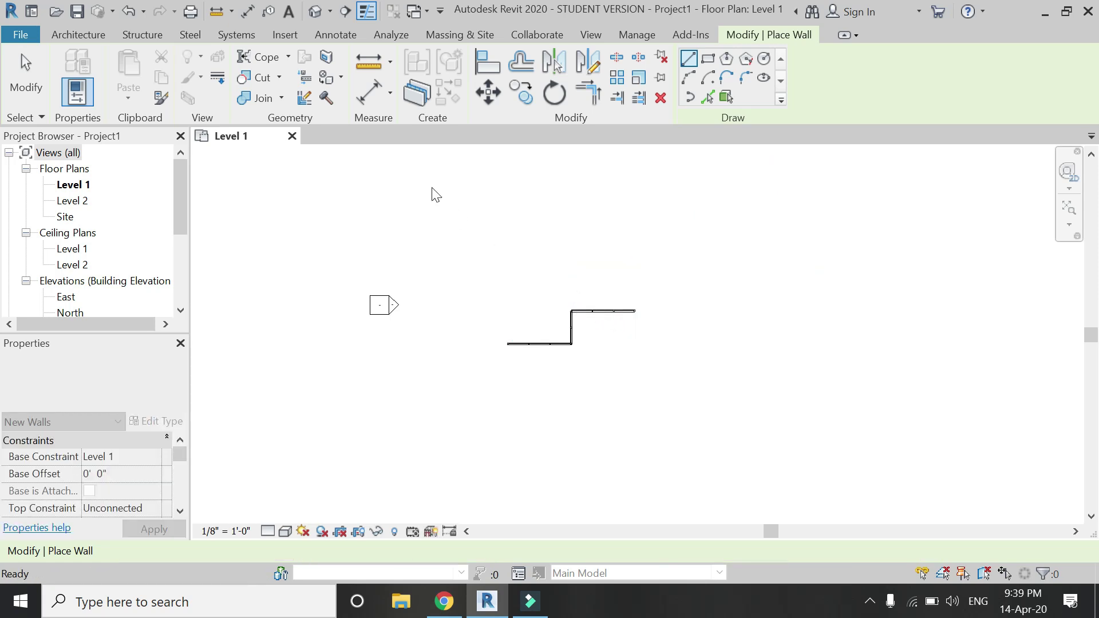
# Switch to the Default 3D View and select all three curtain walls.
pyautogui.click(316, 11)
pyautogui.scroll(5, 584, 338)
pyautogui.scroll(1, 651, 403)
pyautogui.click(613, 217)
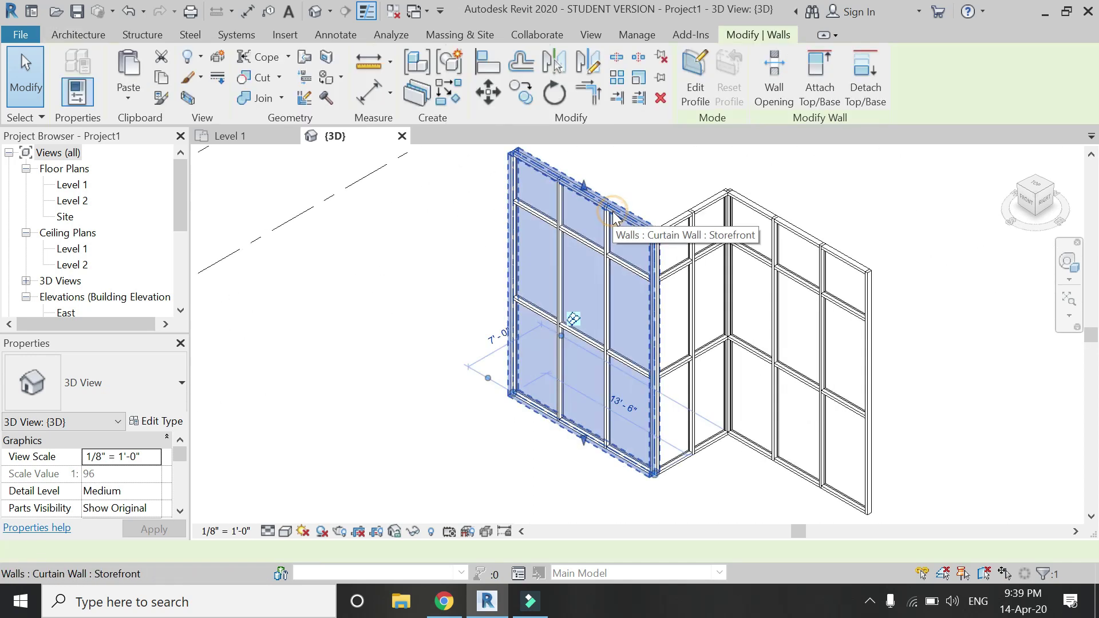
pyautogui.keyDown('ctrl'); pyautogui.click(694, 216); pyautogui.keyUp('ctrl')
pyautogui.keyDown('ctrl'); pyautogui.click(761, 216); pyautogui.keyUp('ctrl')
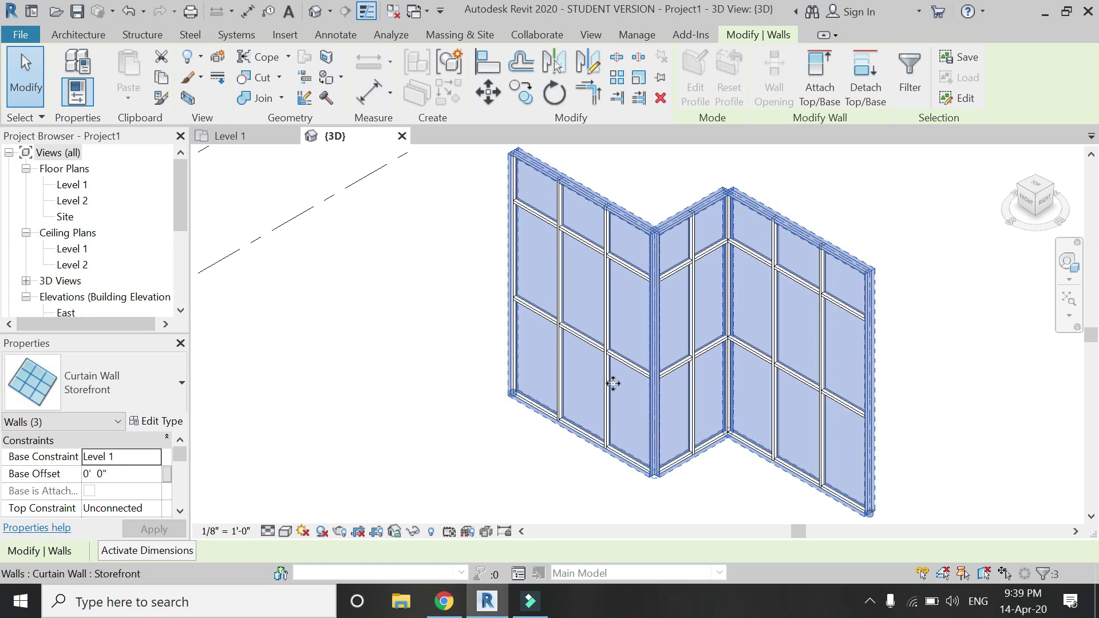
# Set the Storefront type's Function to Interior and Curtain Panel to None.
pyautogui.click(158, 421)
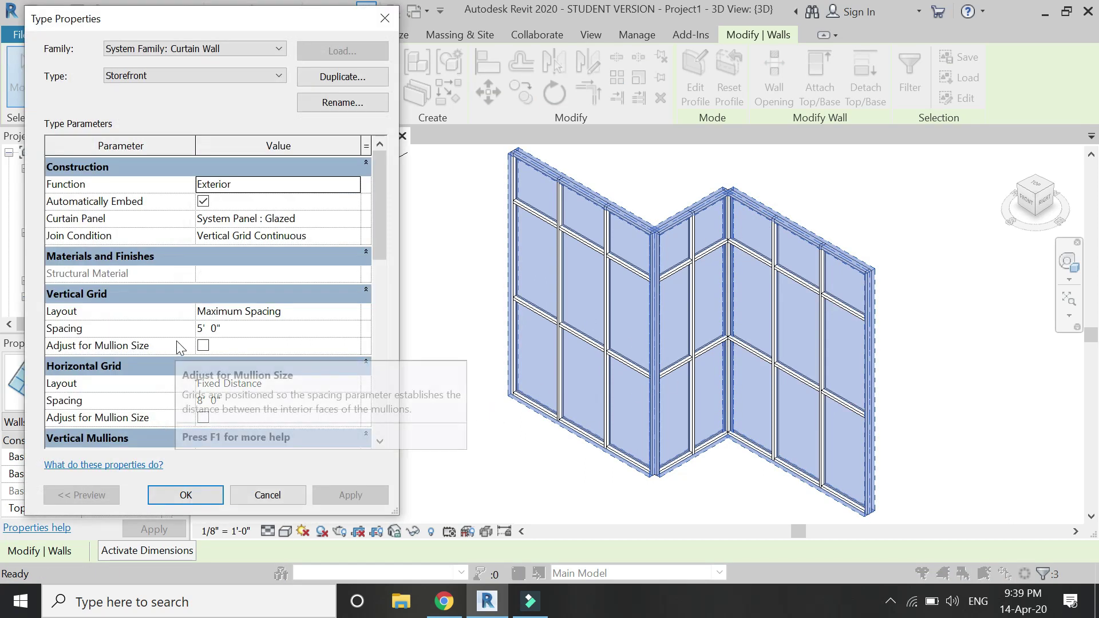
pyautogui.click(350, 184)
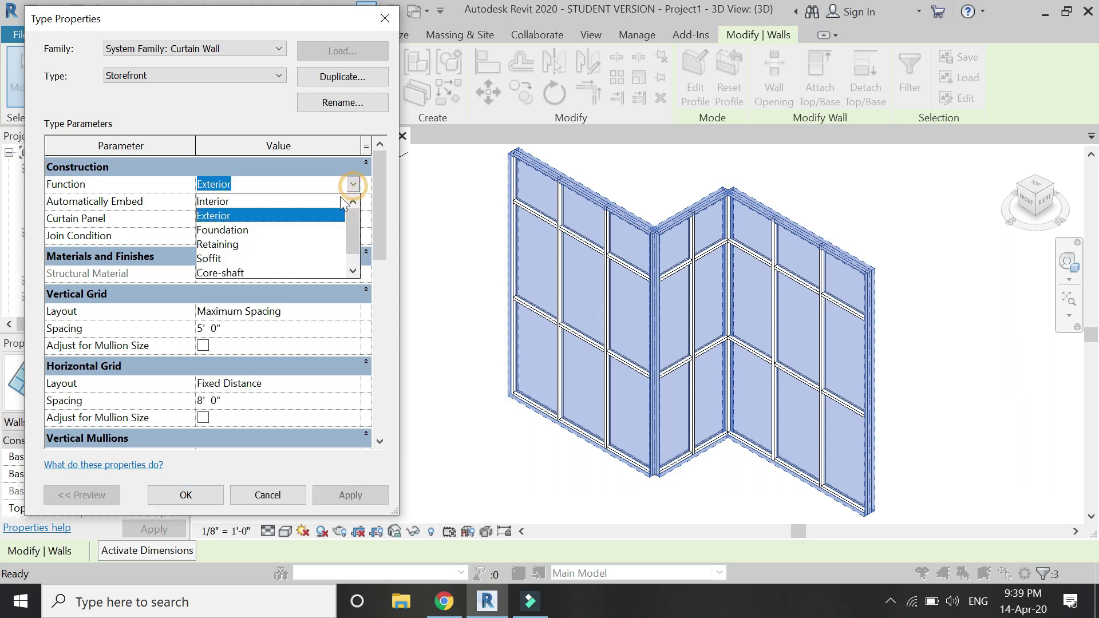
pyautogui.click(225, 199)
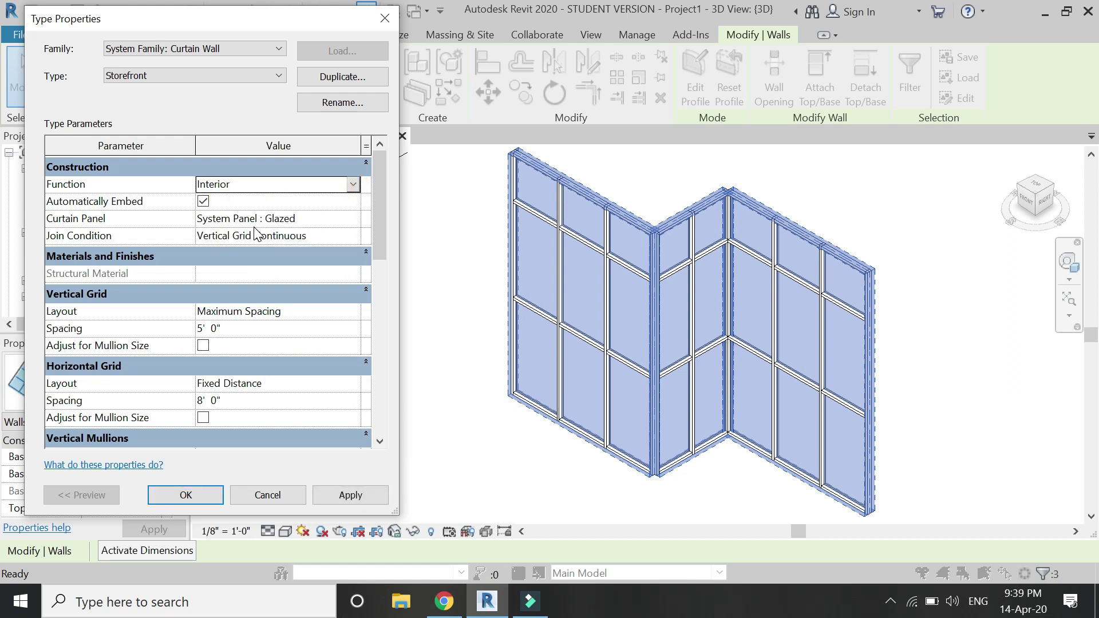
pyautogui.click(350, 219)
pyautogui.scroll(1, 335, 266)
pyautogui.scroll(-2, 336, 266)
pyautogui.scroll(8, 336, 267)
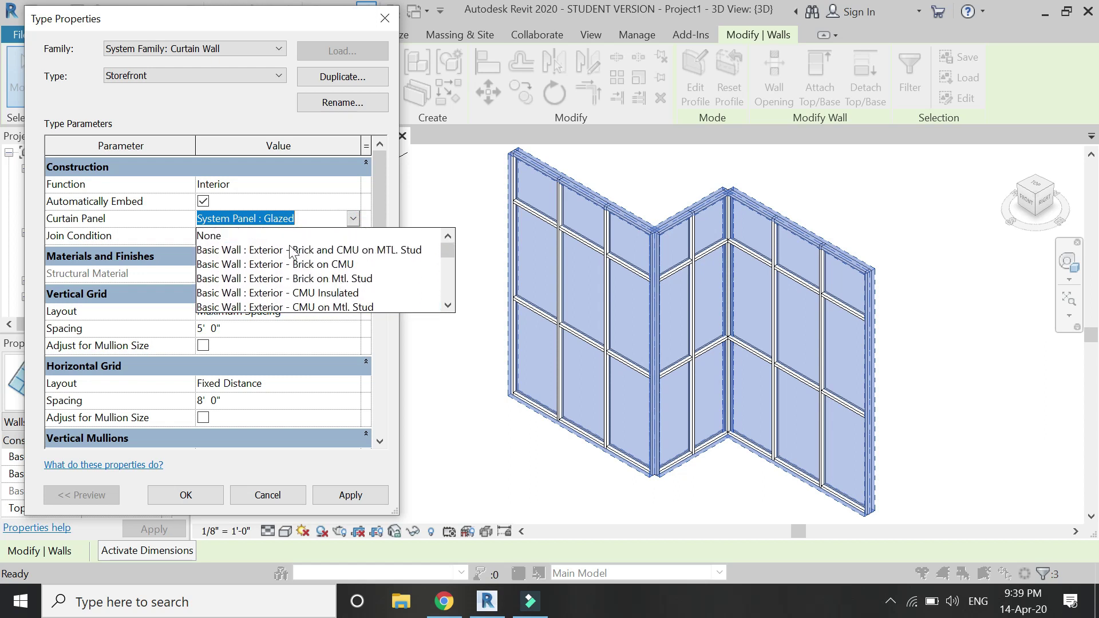
pyautogui.click(213, 236)
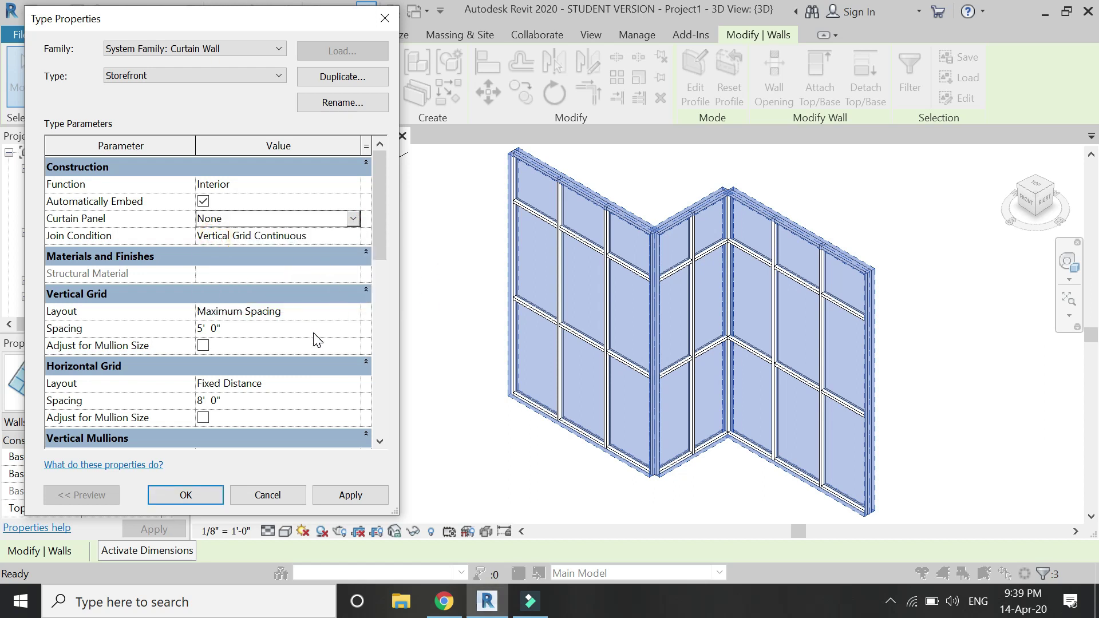
# Set the vertical grid to Fixed Distance with 7' spacing and apply.
pyautogui.scroll(-1, 272, 380)
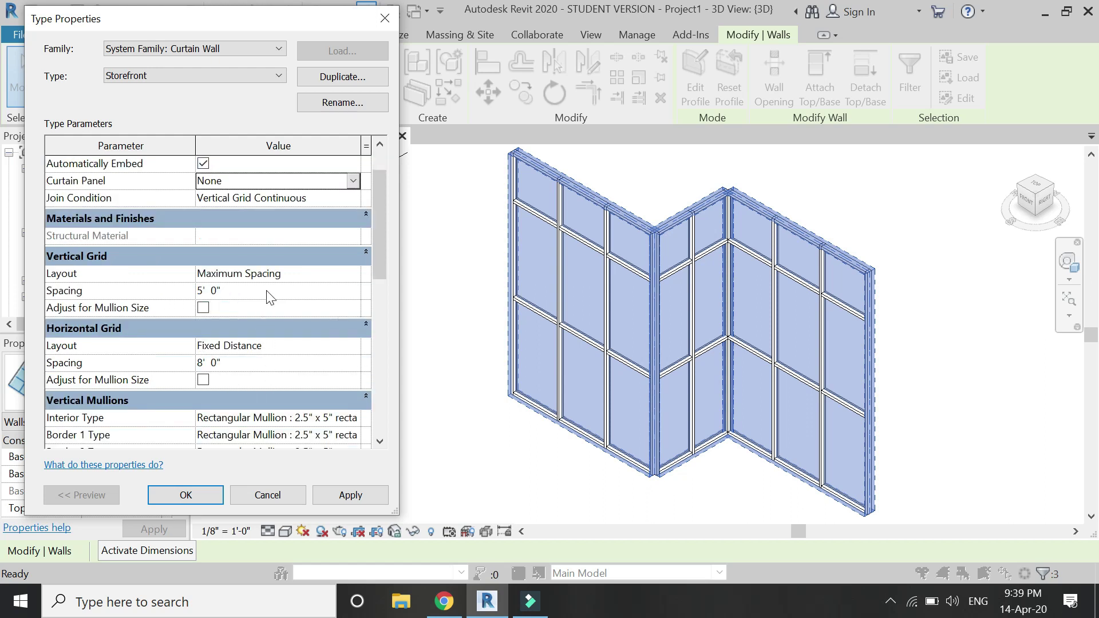
pyautogui.click(355, 276)
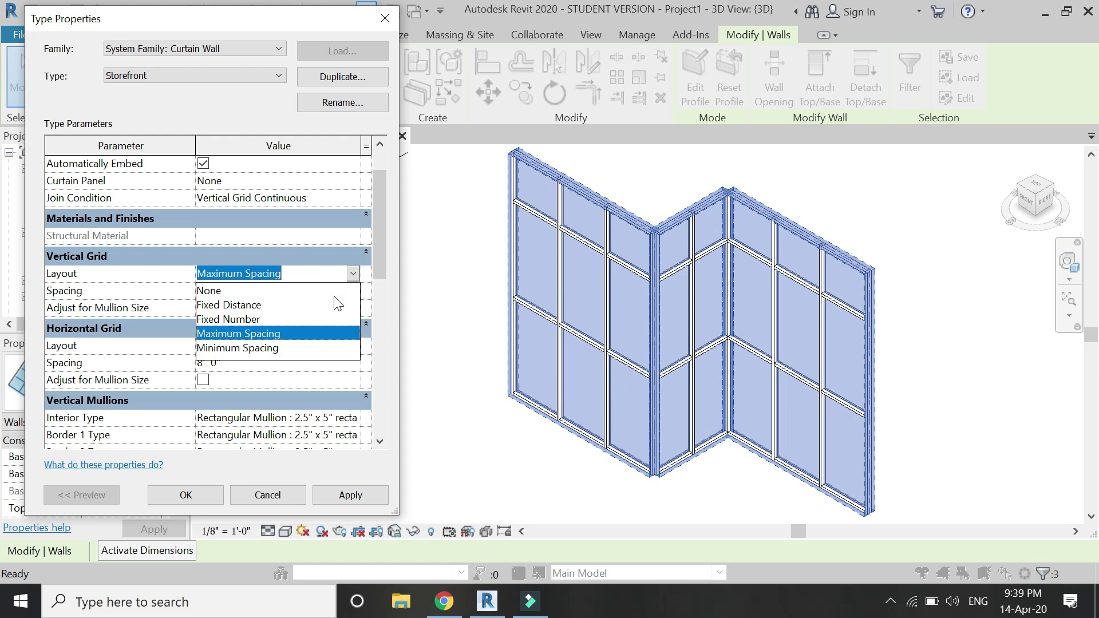
pyautogui.click(249, 304)
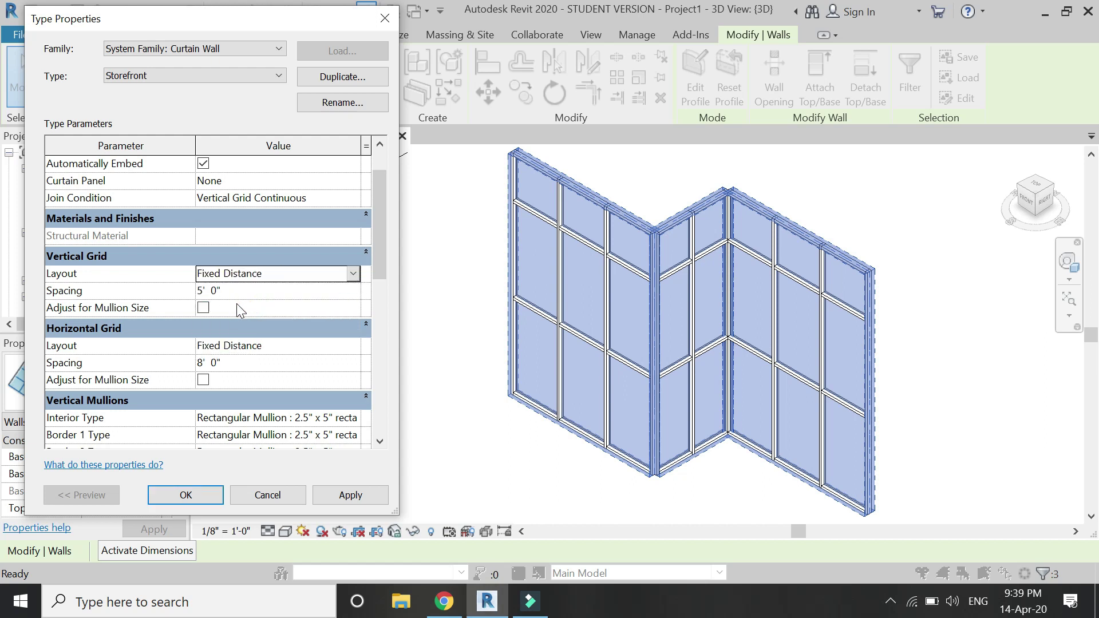
pyautogui.click(258, 291)
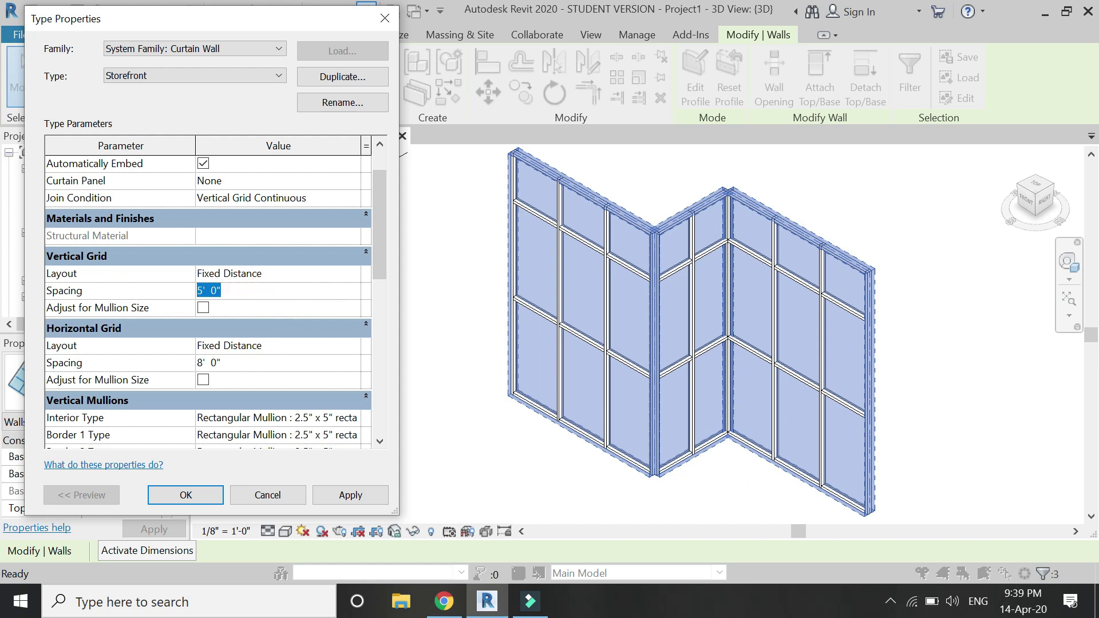
pyautogui.write('7')
pyautogui.press('Return')
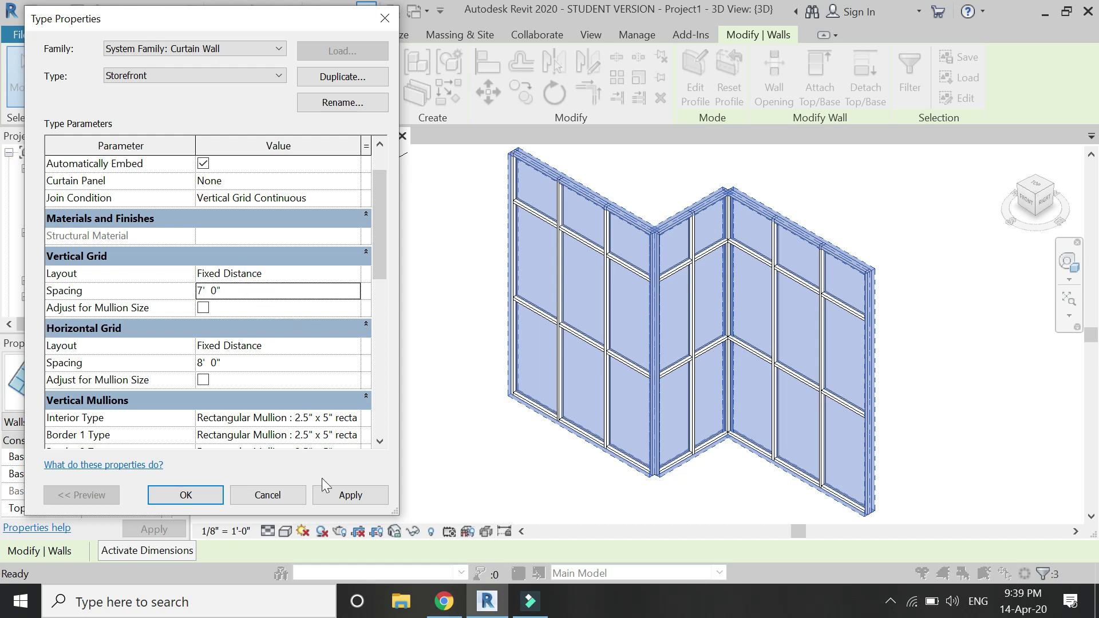
pyautogui.click(344, 496)
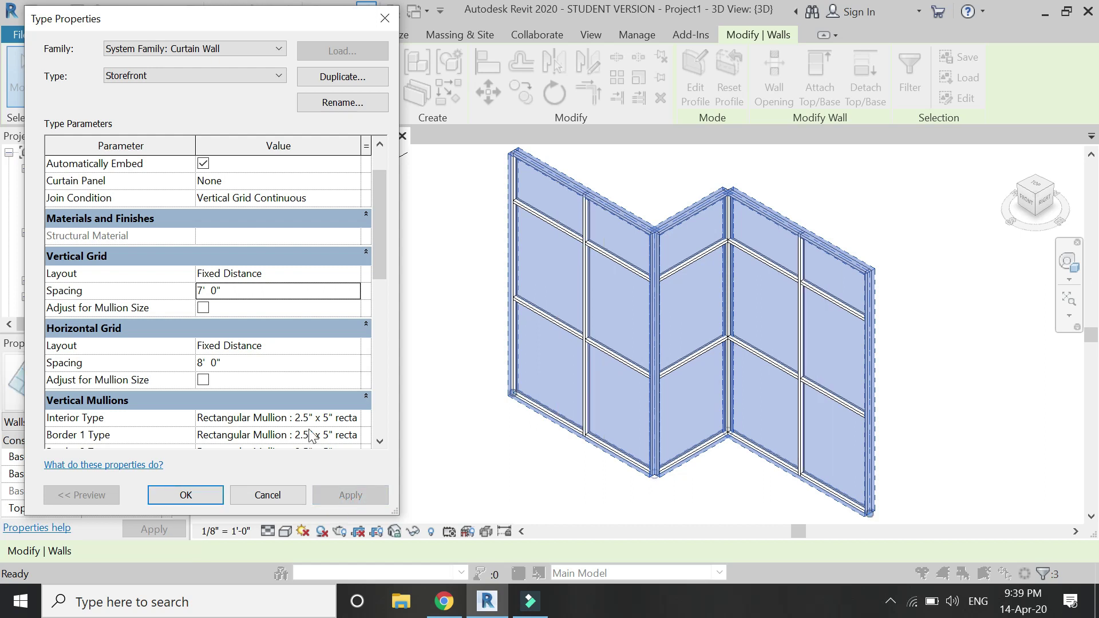
# Change the vertical grid spacing to 4' and apply.
pyautogui.click(233, 290)
pyautogui.write('4')
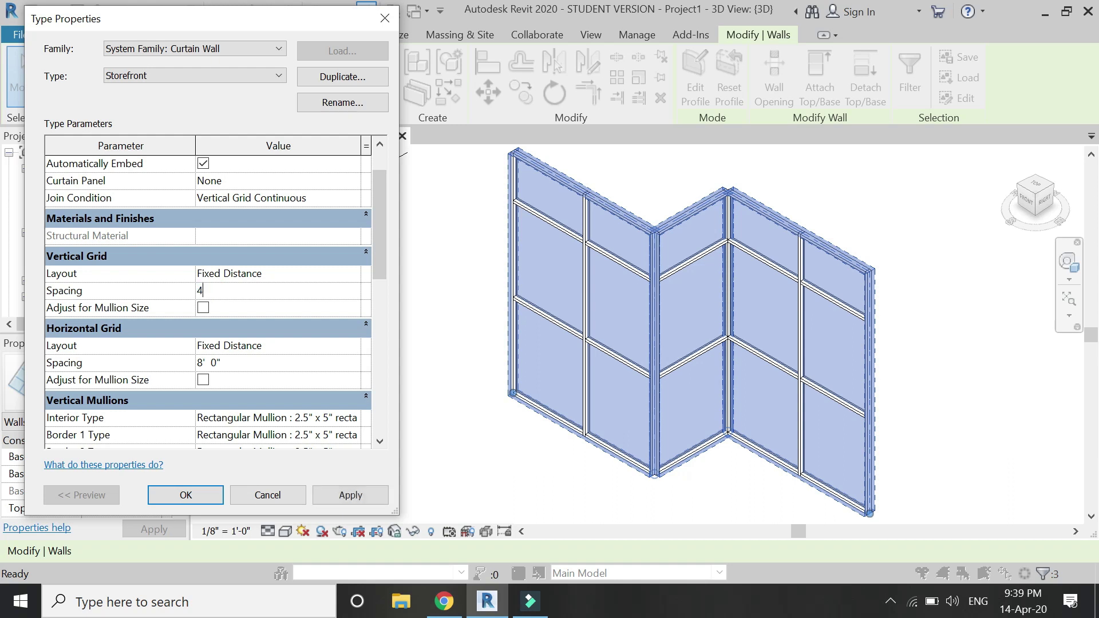
pyautogui.press('Return')
pyautogui.click(350, 494)
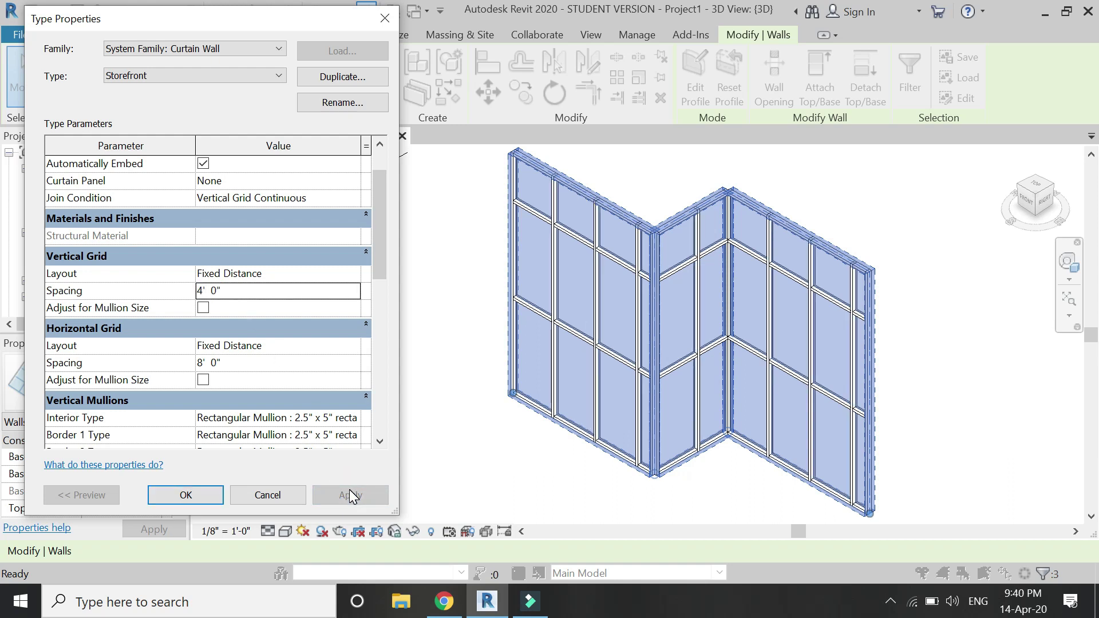
# Switch the vertical grid layout to Fixed Number and apply.
pyautogui.click(309, 273)
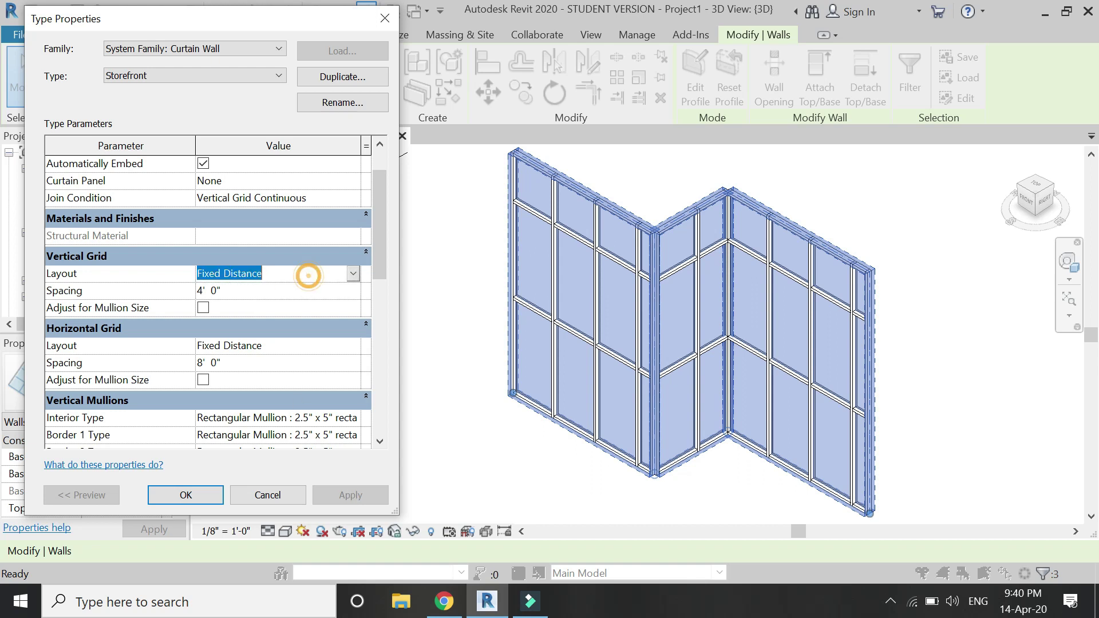
pyautogui.click(352, 273)
pyautogui.click(224, 320)
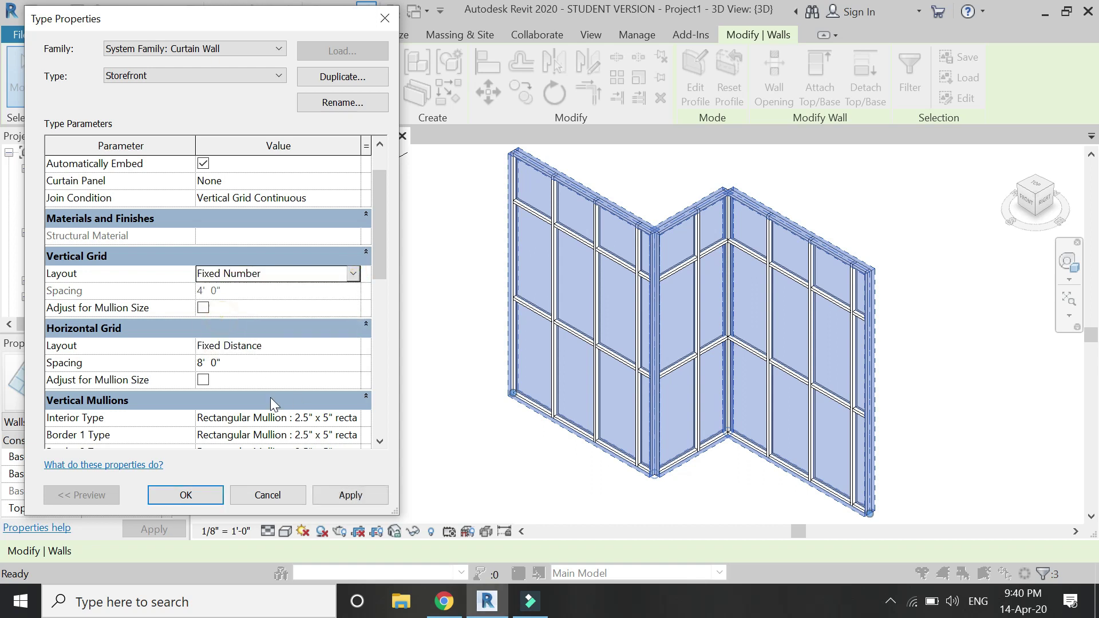
pyautogui.click(338, 496)
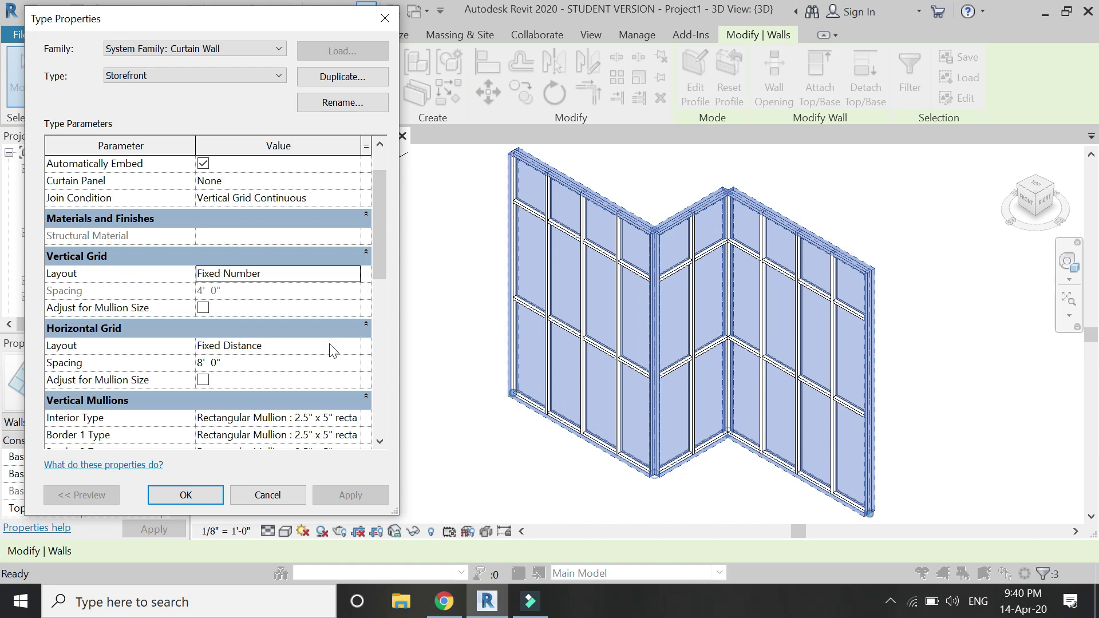
# Set the horizontal grid spacing to 7' and apply.
pyautogui.click(350, 346)
pyautogui.click(353, 346)
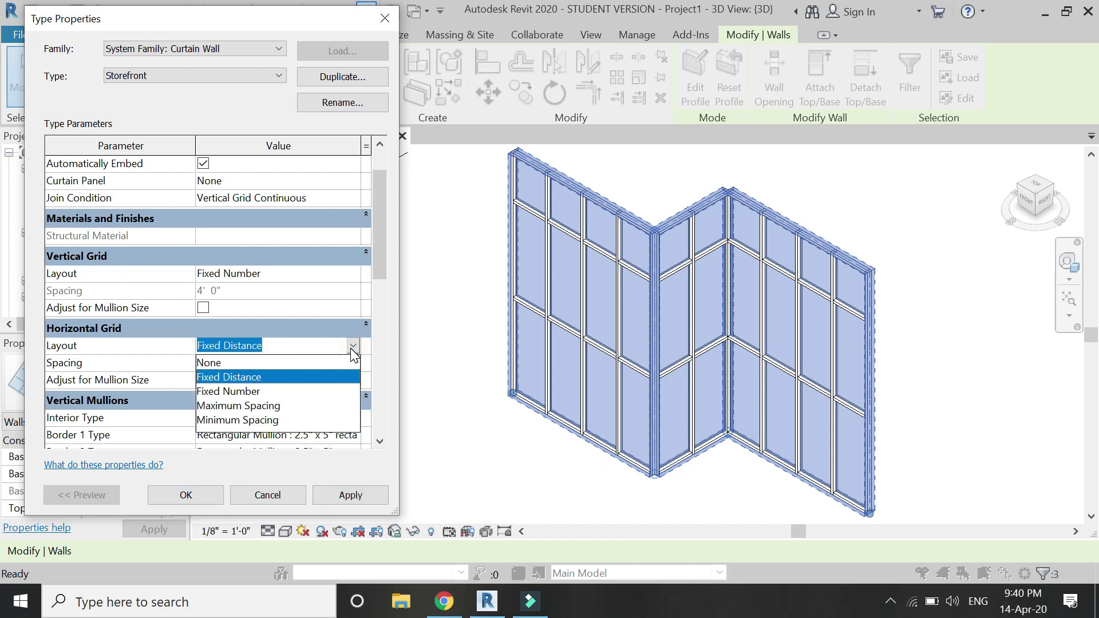
pyautogui.click(309, 375)
pyautogui.click(306, 363)
pyautogui.click(307, 363)
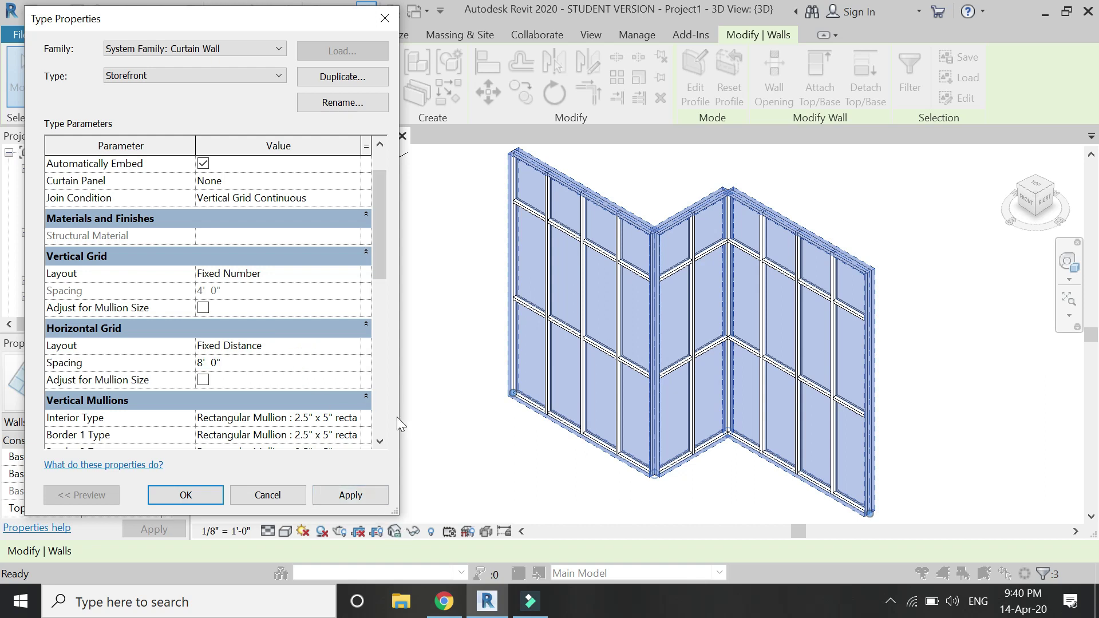
pyautogui.click(365, 500)
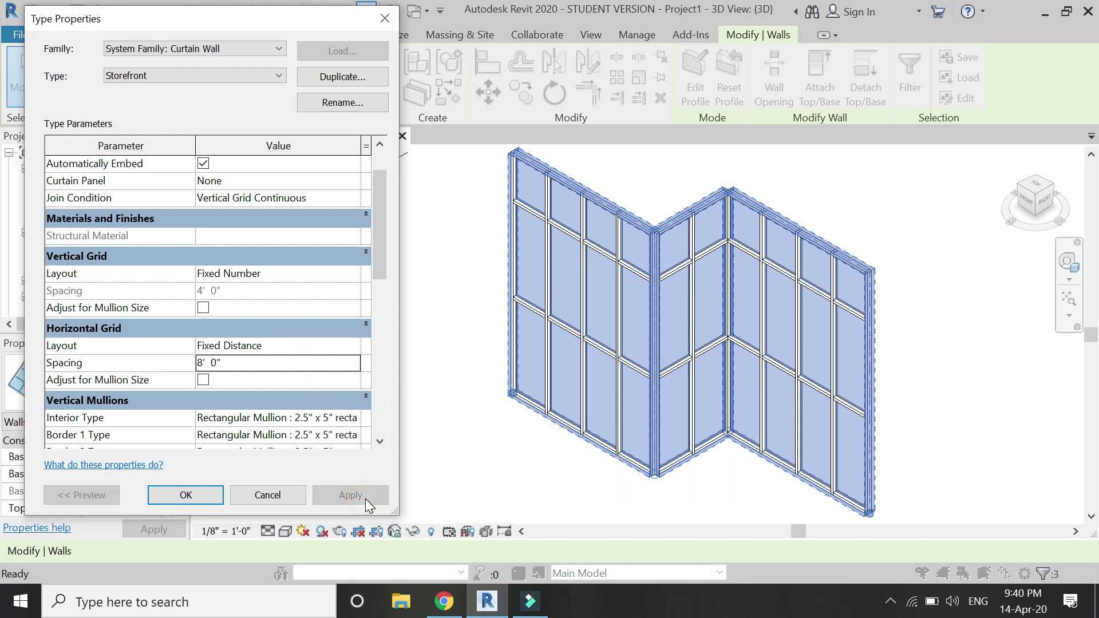
pyautogui.click(273, 362)
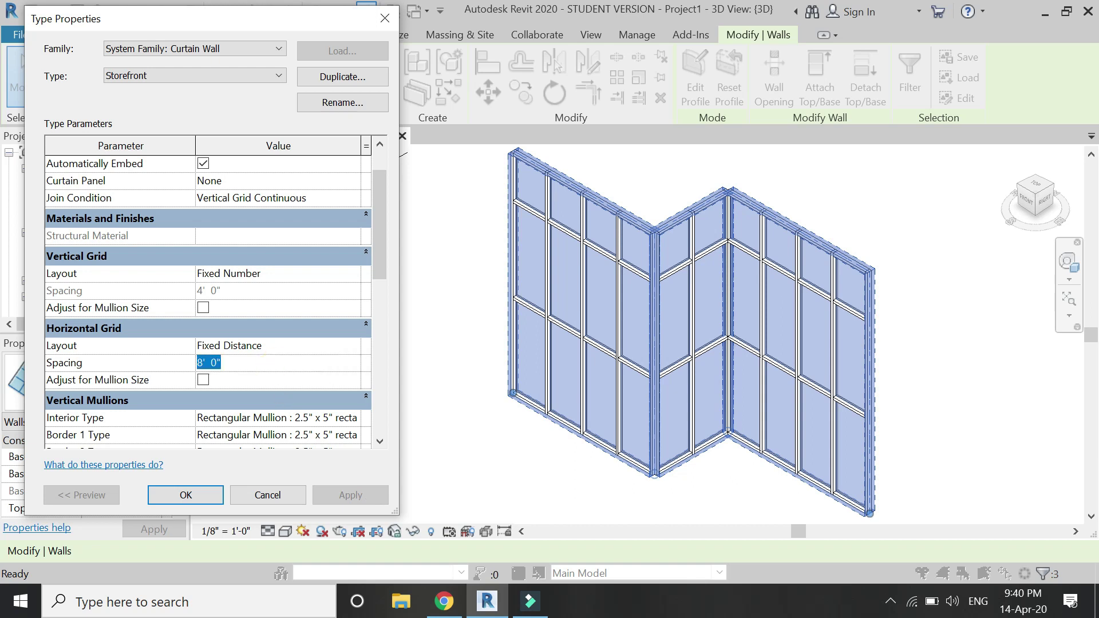
pyautogui.write("7'")
pyautogui.click(370, 496)
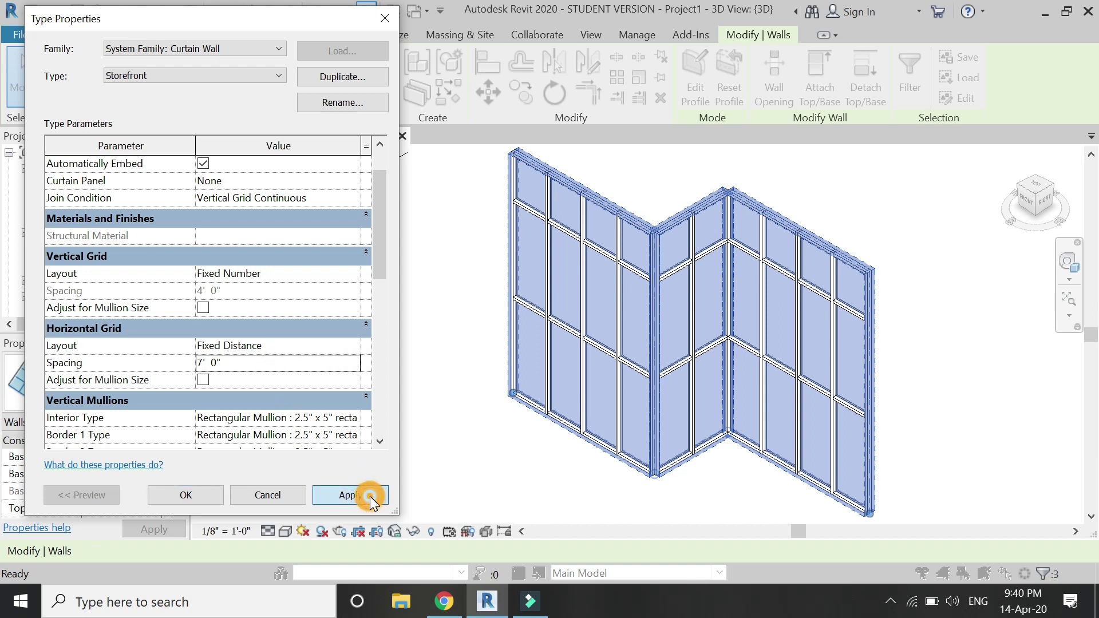
# Switch the horizontal grid layout to Fixed Number and close Type Properties.
pyautogui.click(352, 345)
pyautogui.click(241, 391)
pyautogui.click(322, 495)
# Set the curtain walls' Top Constraint to Up to level.
pyautogui.click(200, 501)
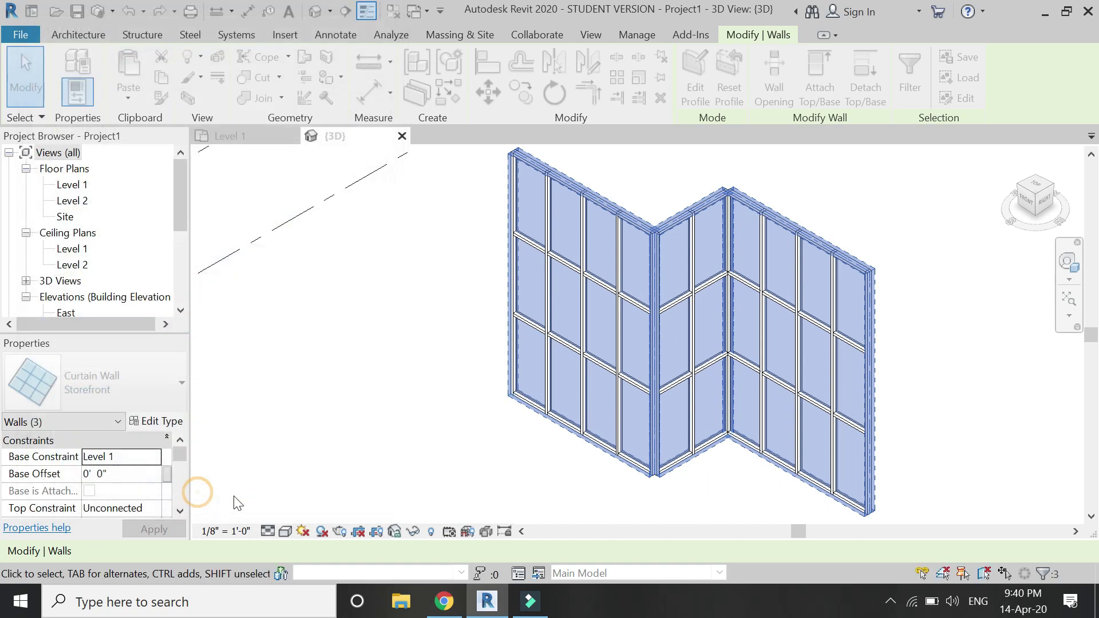
pyautogui.click(136, 505)
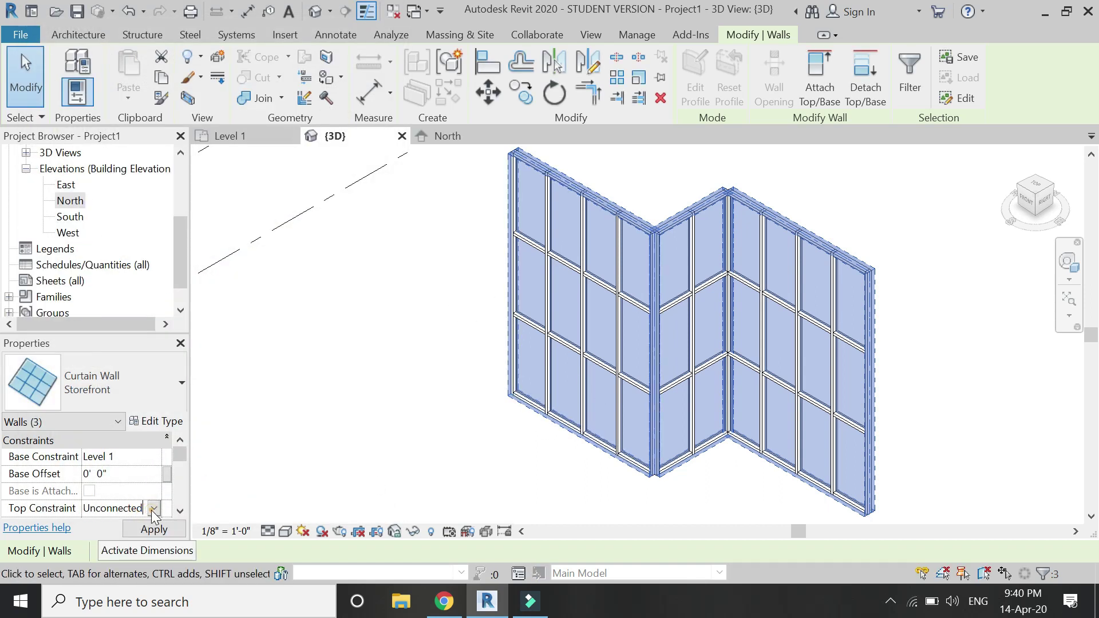
pyautogui.click(154, 508)
pyautogui.click(135, 553)
pyautogui.click(154, 530)
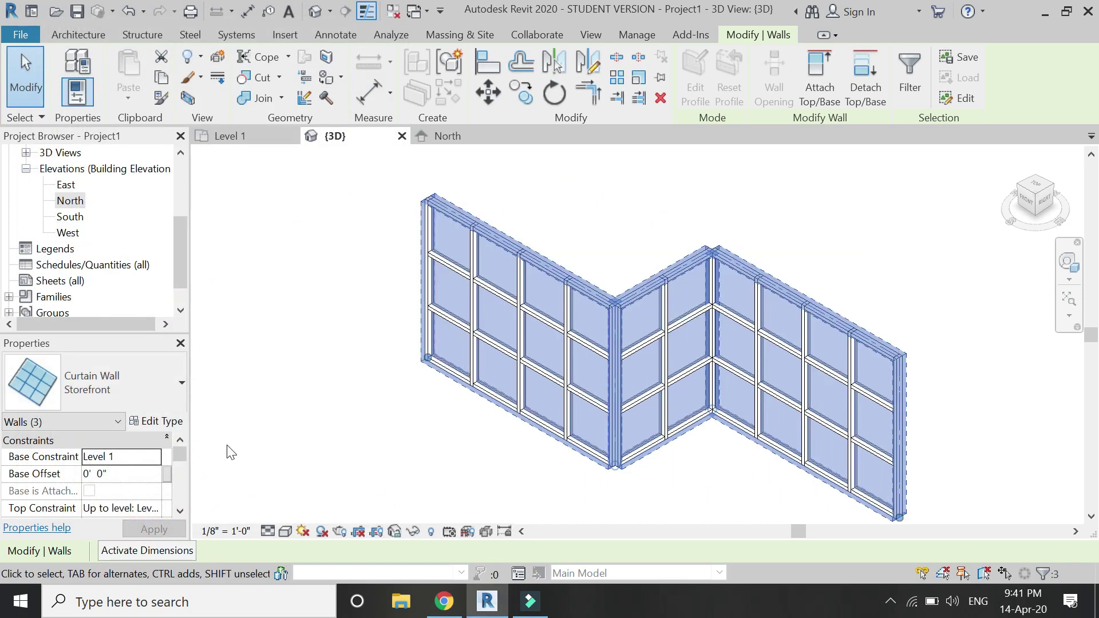
# Set the horizontal grid to Fixed Distance at 8' spacing and apply.
pyautogui.click(157, 422)
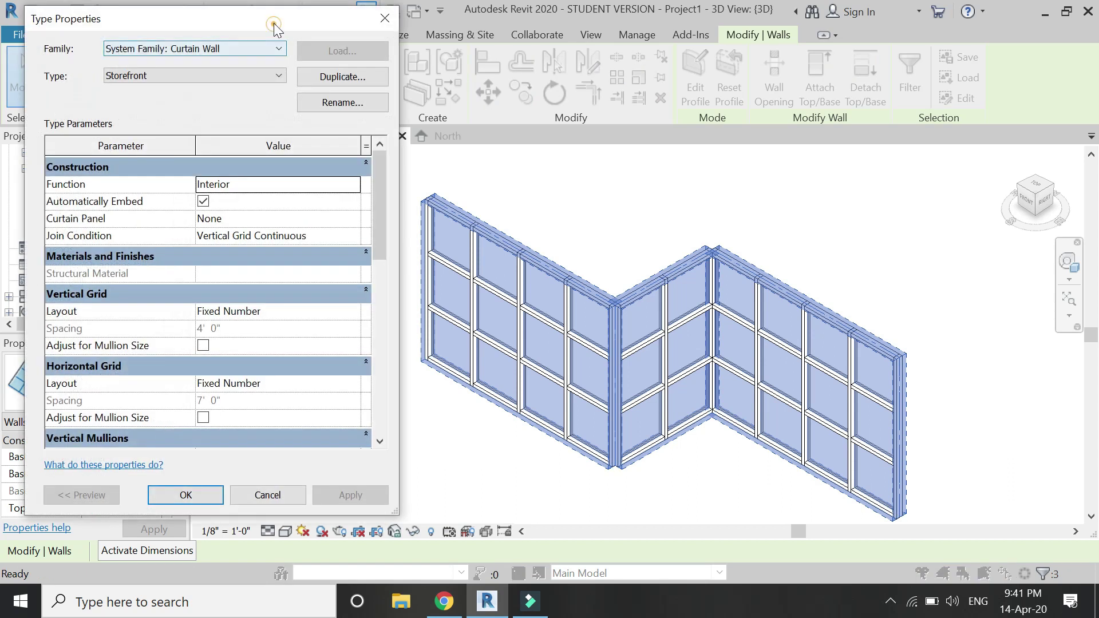
pyautogui.moveTo(275, 14); pyautogui.dragTo(262, 13)
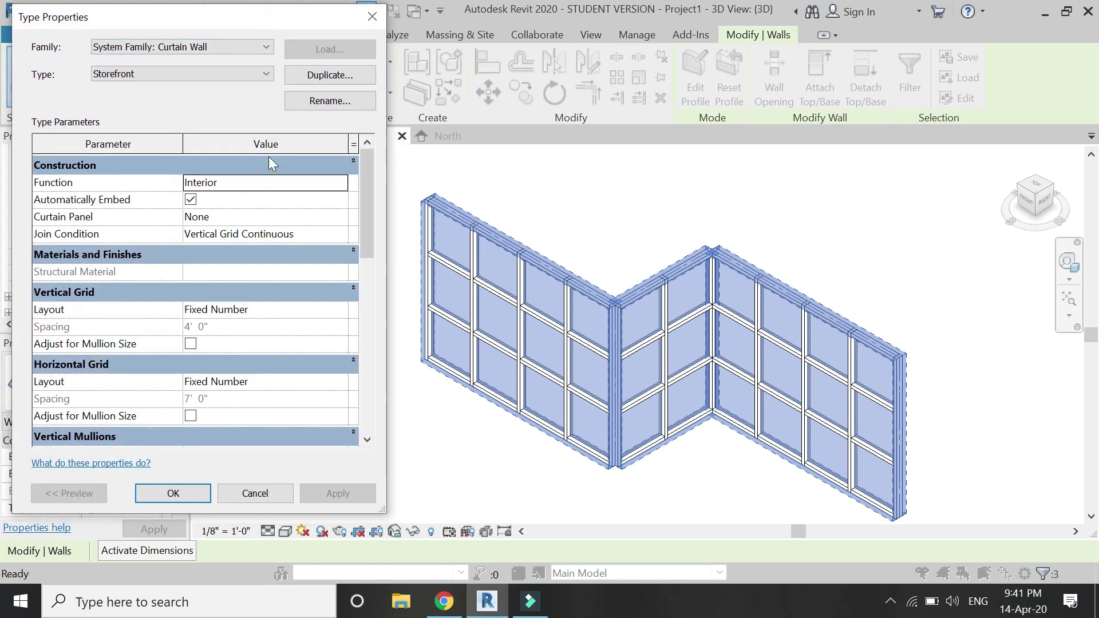
pyautogui.click(343, 382)
pyautogui.click(212, 410)
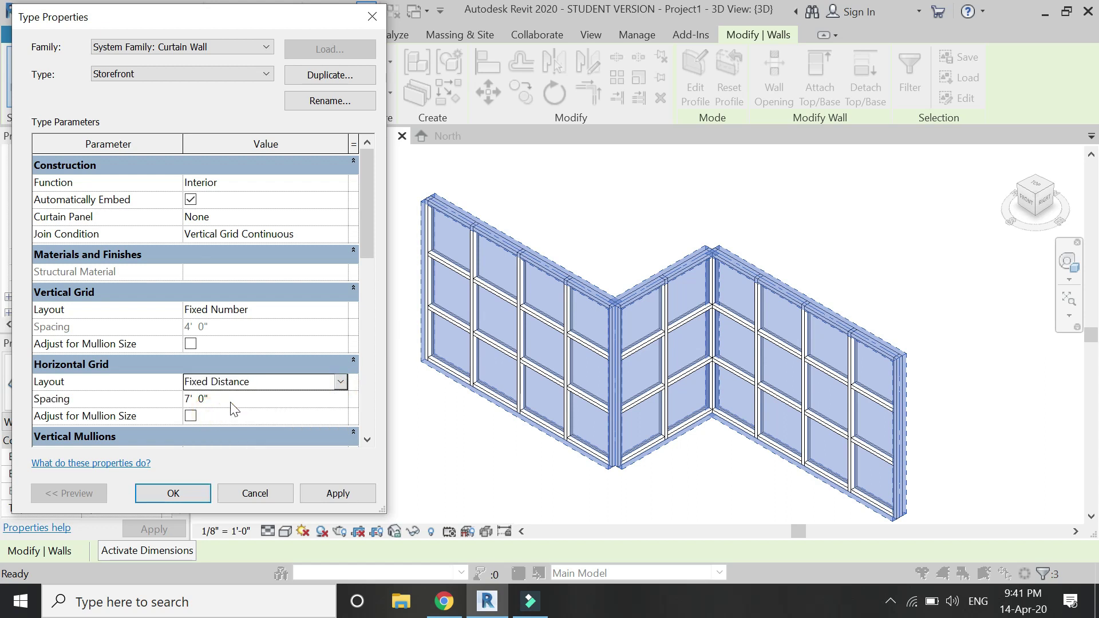
pyautogui.click(230, 401)
pyautogui.write("8'")
pyautogui.press('Return')
pyautogui.click(325, 489)
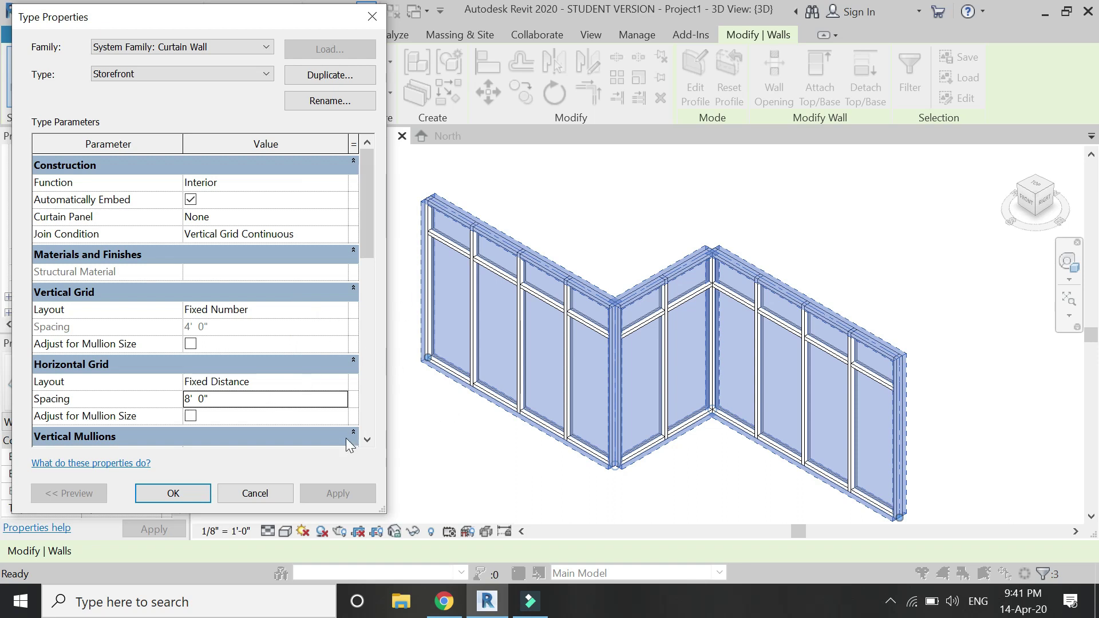
# Set the vertical grid to Fixed Distance at 3', horizontal spacing 7', and apply.
pyautogui.click(342, 312)
pyautogui.click(340, 310)
pyautogui.click(246, 340)
pyautogui.click(246, 327)
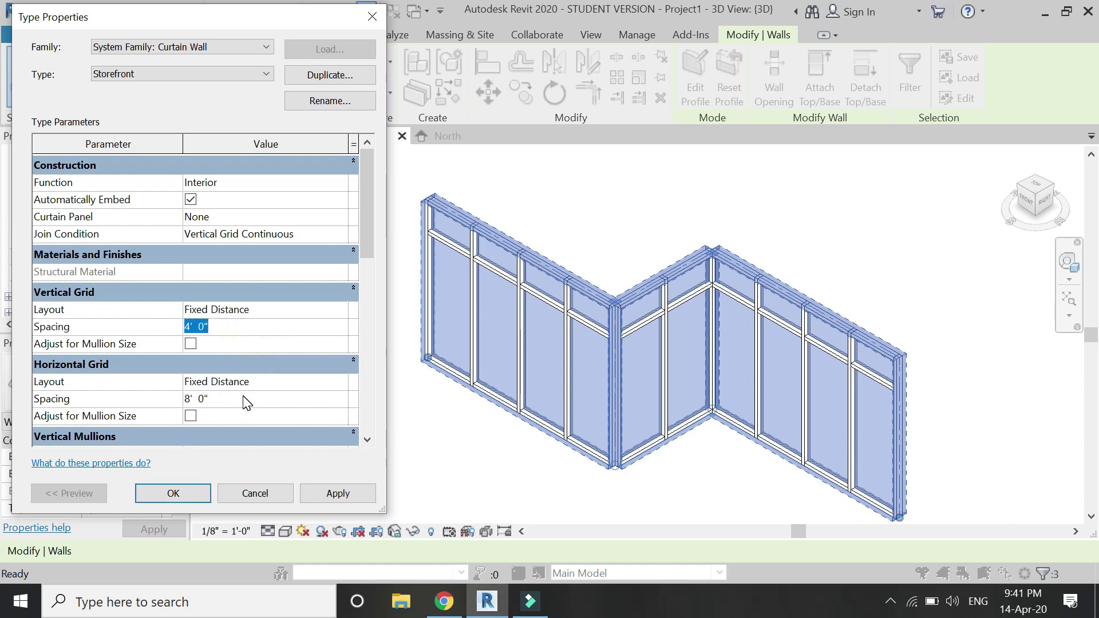
pyautogui.write("3'")
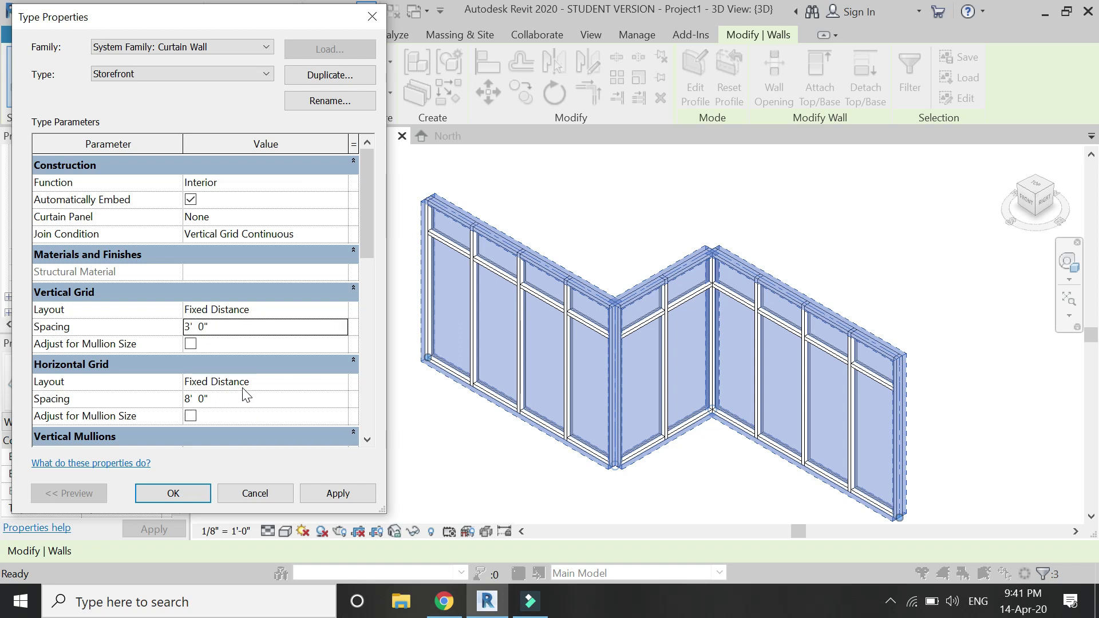
pyautogui.click(246, 399)
pyautogui.write('7')
pyautogui.press('Return')
pyautogui.click(324, 495)
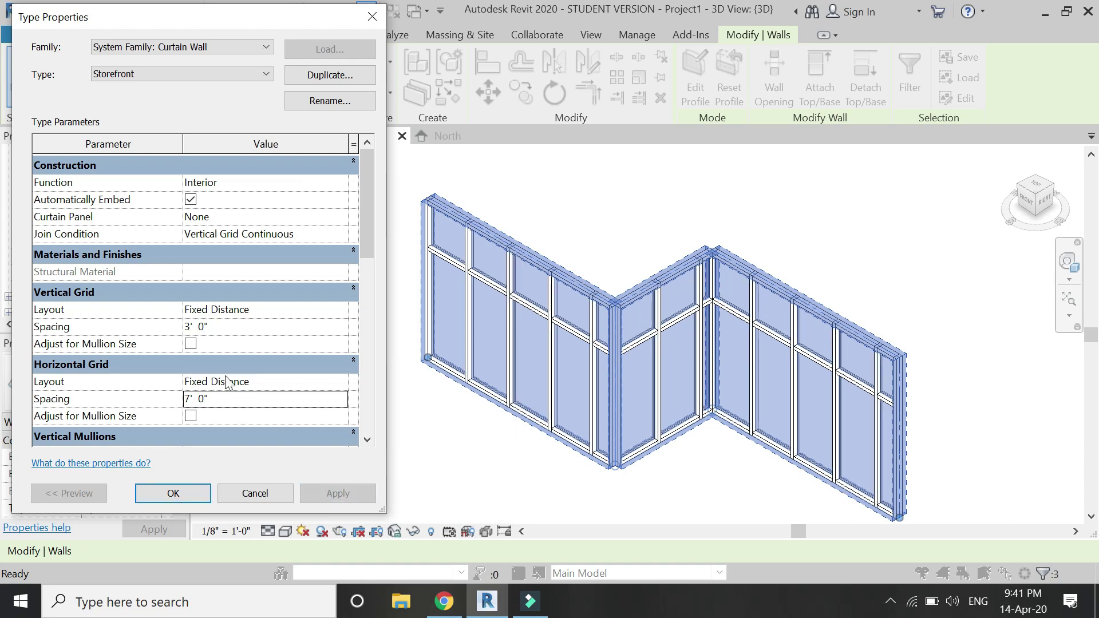
# Change both vertical and horizontal grid spacing to 1' and apply.
pyautogui.click(239, 315)
pyautogui.click(241, 325)
pyautogui.click(244, 332)
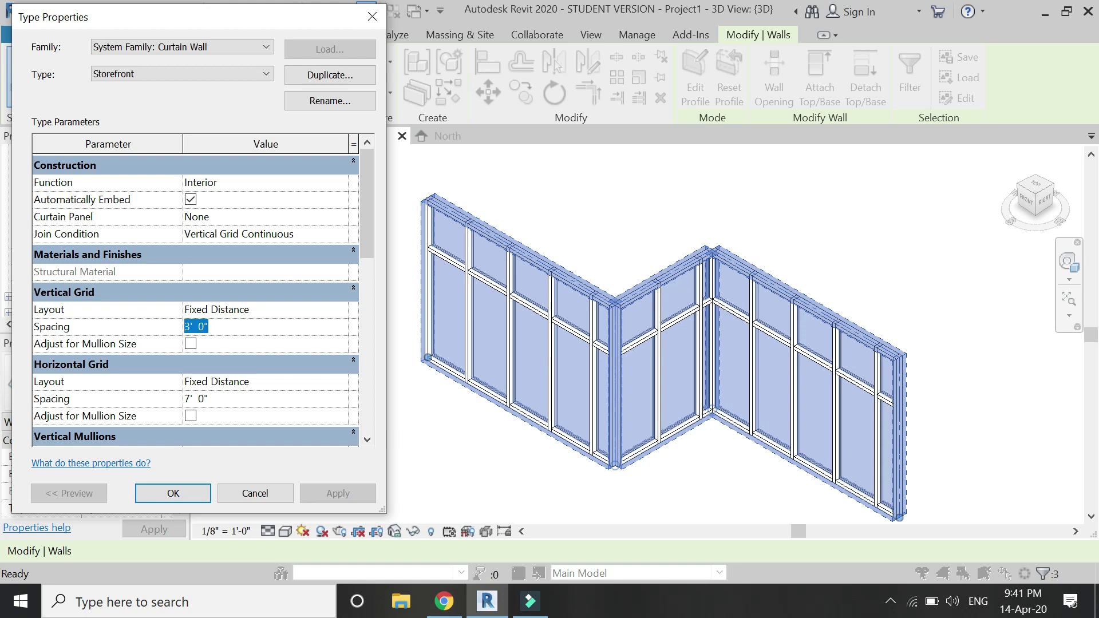
pyautogui.write('1')
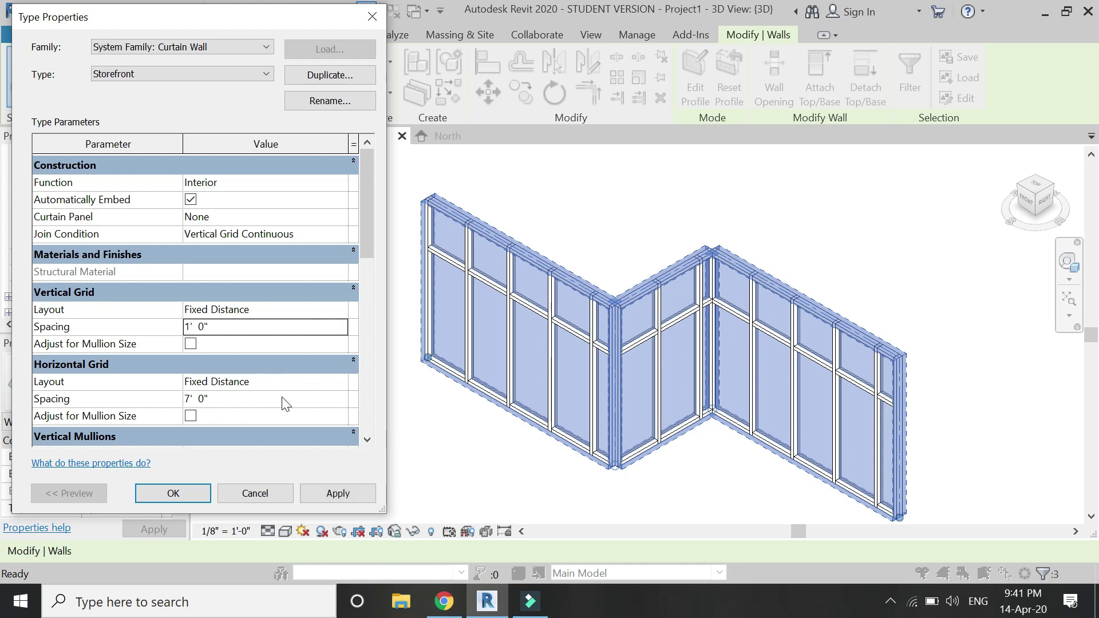
pyautogui.click(282, 401)
pyautogui.write('1')
pyautogui.press('Return')
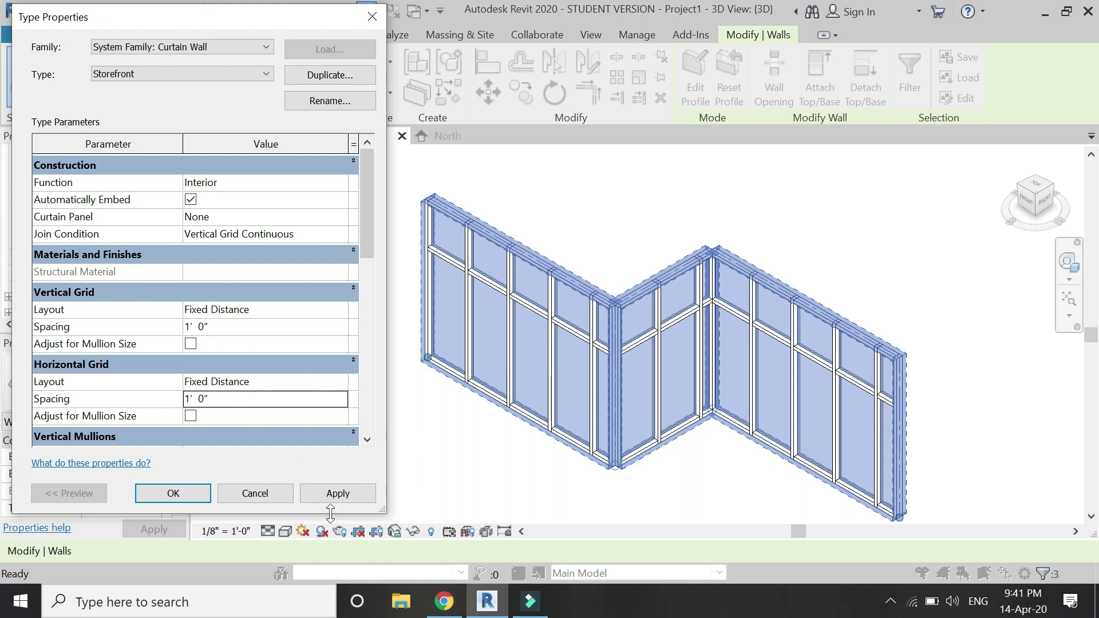
pyautogui.click(332, 492)
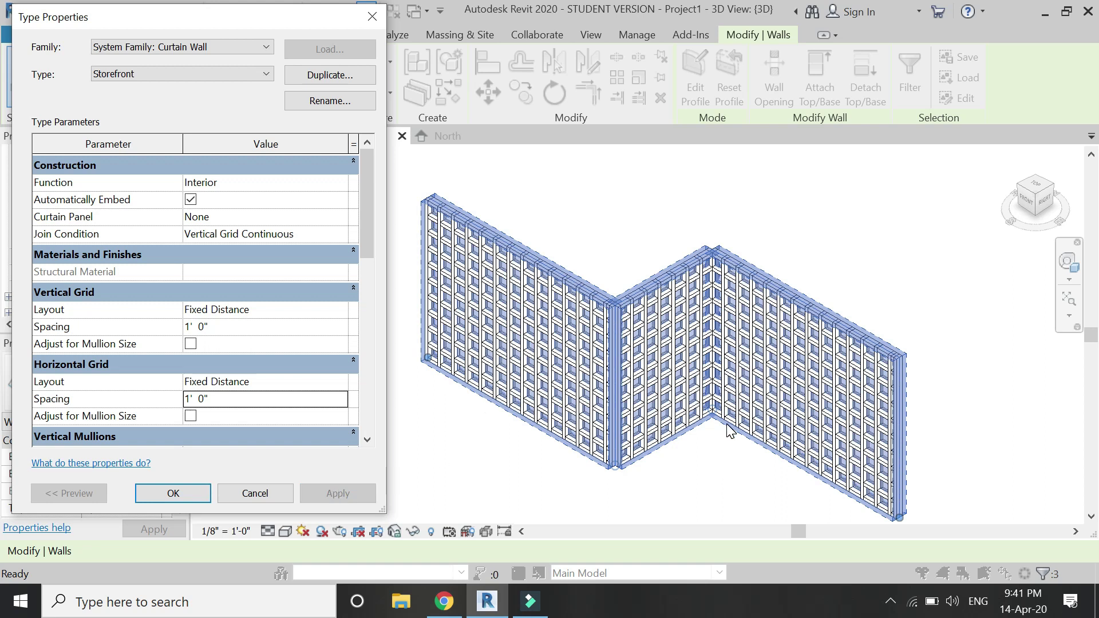
pyautogui.click(339, 324)
pyautogui.click(337, 316)
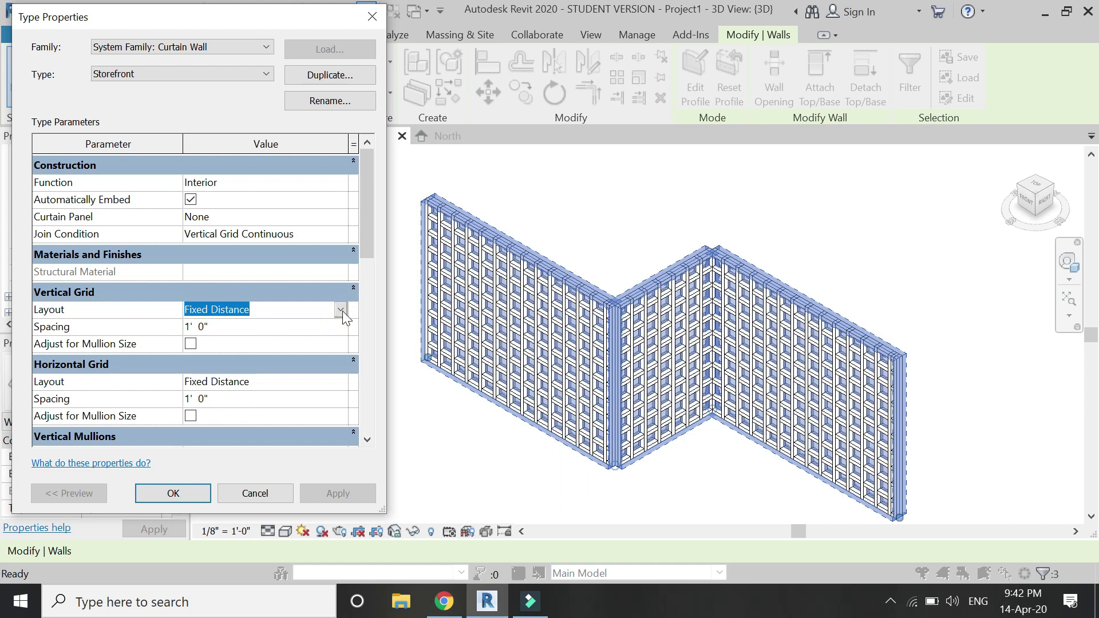
# Reset grid spacing to 4' vertical and 7' horizontal and apply.
pyautogui.click(338, 324)
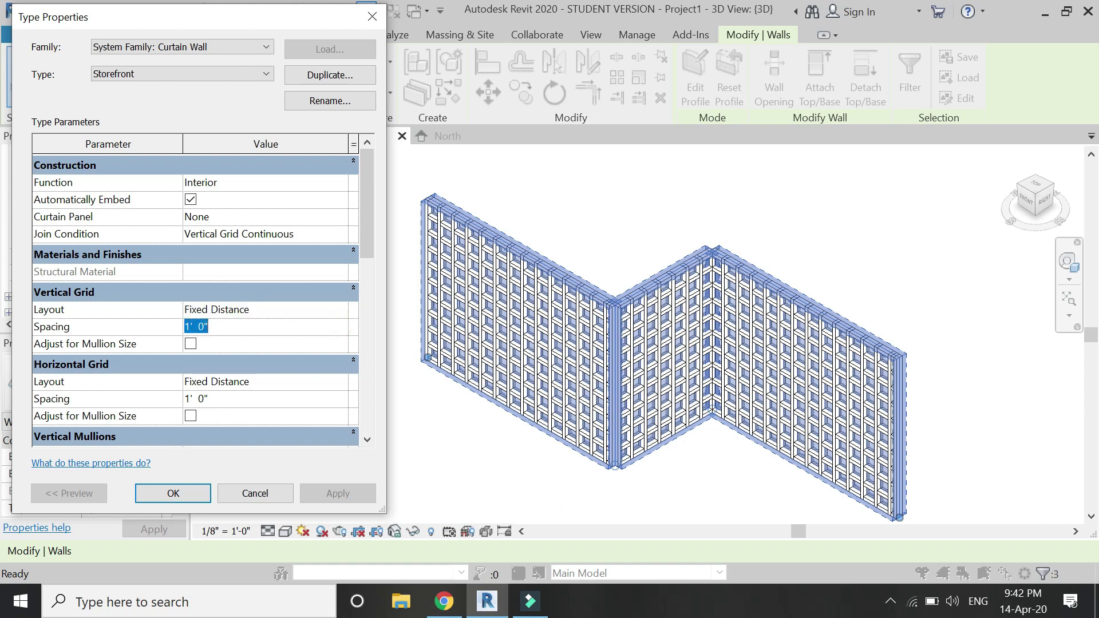
pyautogui.write("4'")
pyautogui.click(331, 397)
pyautogui.write('7')
pyautogui.click(337, 494)
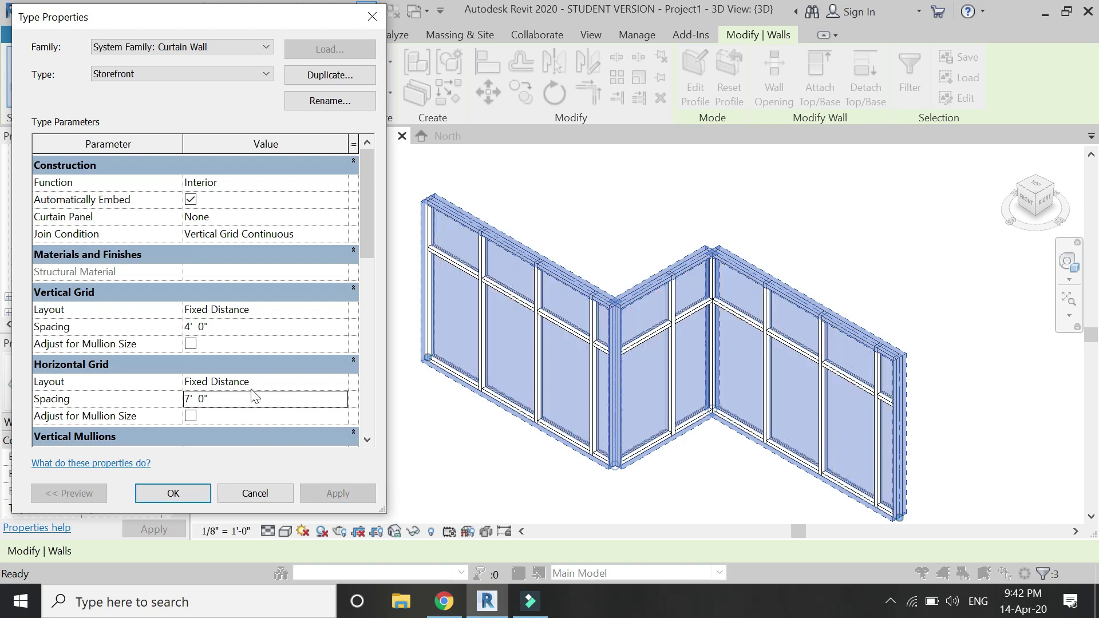
# Review the interior vertical mullion types, keep Rectangular, and close Type Properties.
pyautogui.scroll(-1, 256, 417)
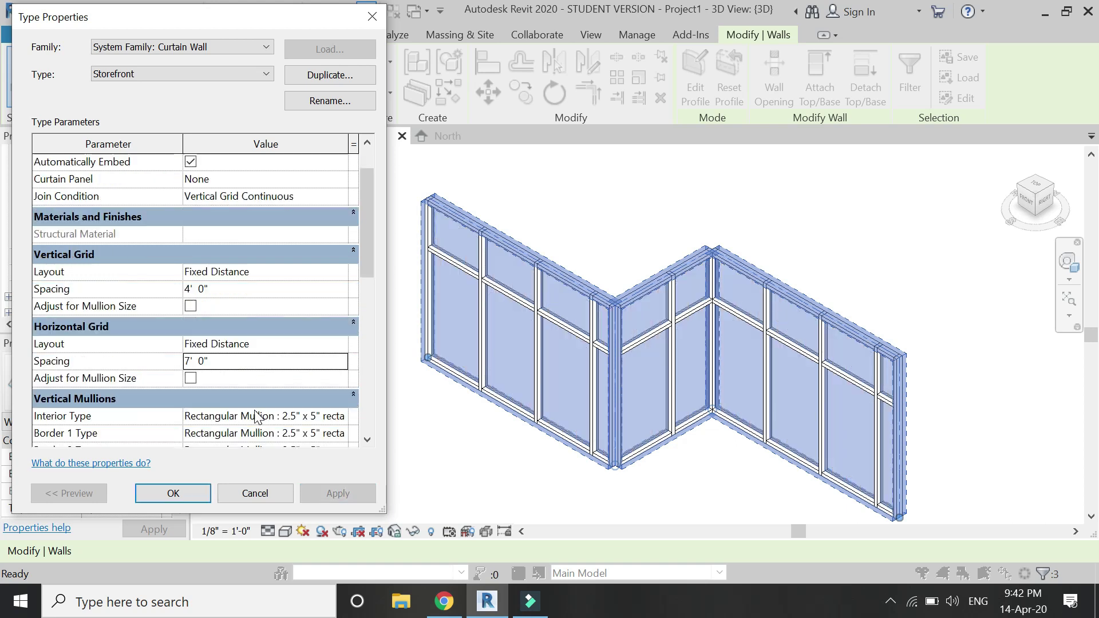
pyautogui.scroll(-2, 258, 375)
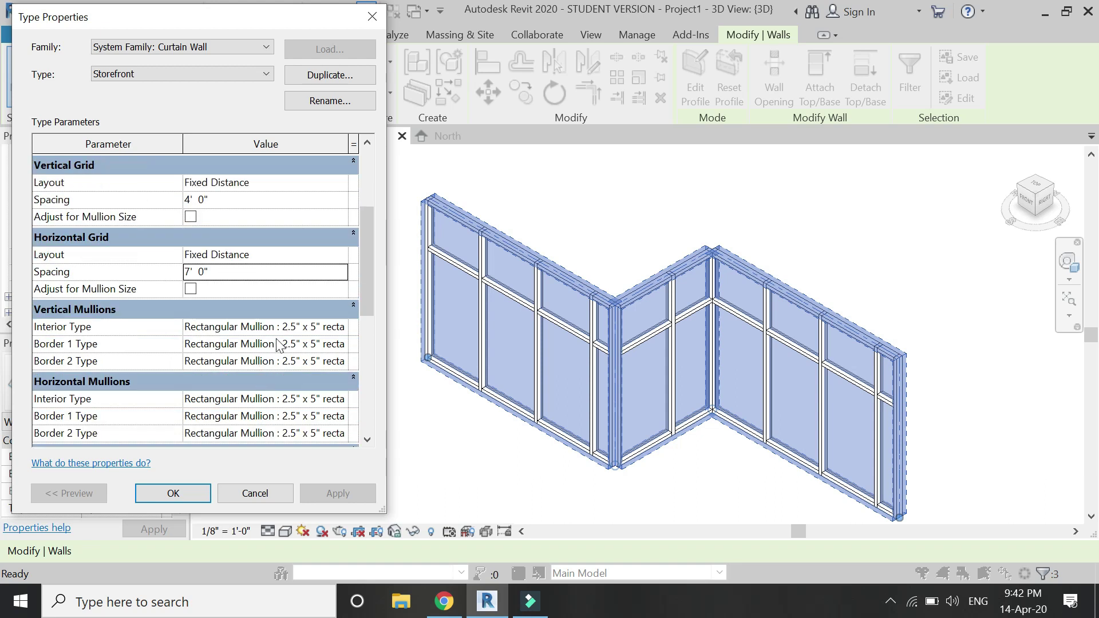
pyautogui.scroll(-1, 280, 344)
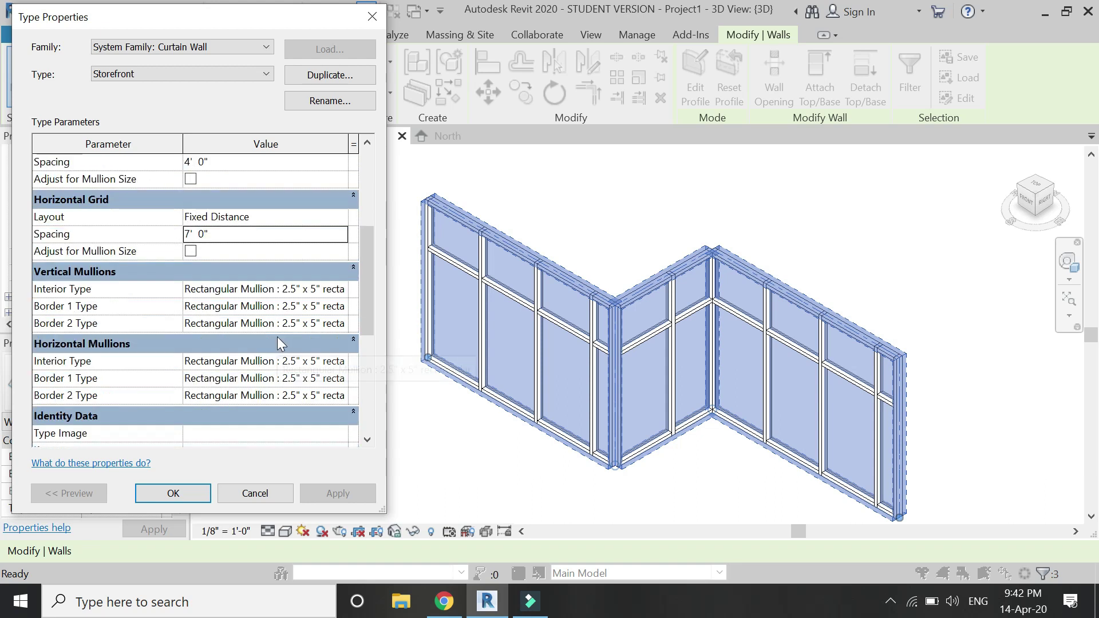
pyautogui.click(341, 288)
pyautogui.click(341, 288)
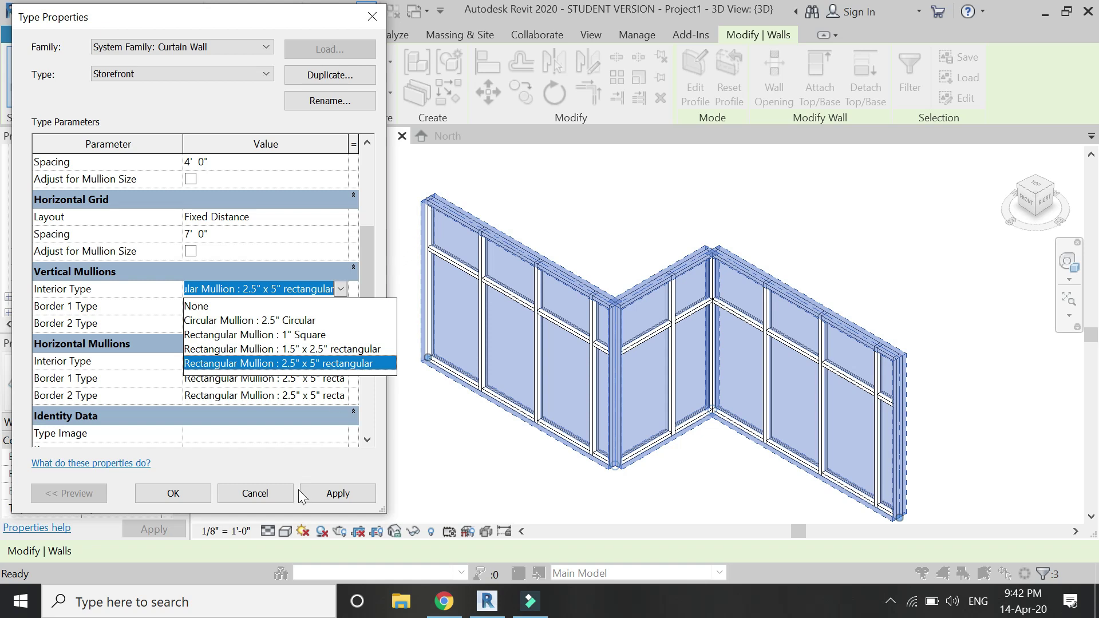
pyautogui.click(187, 490)
# Deselect, then reselect all three curtain walls.
pyautogui.click(190, 499)
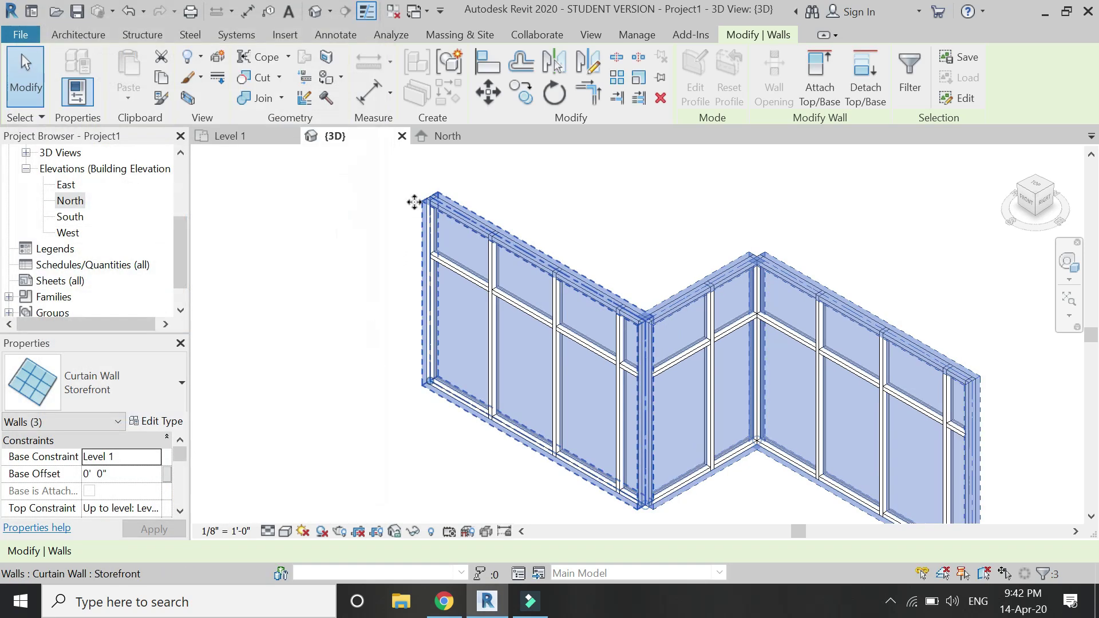
pyautogui.scroll(5, 421, 201)
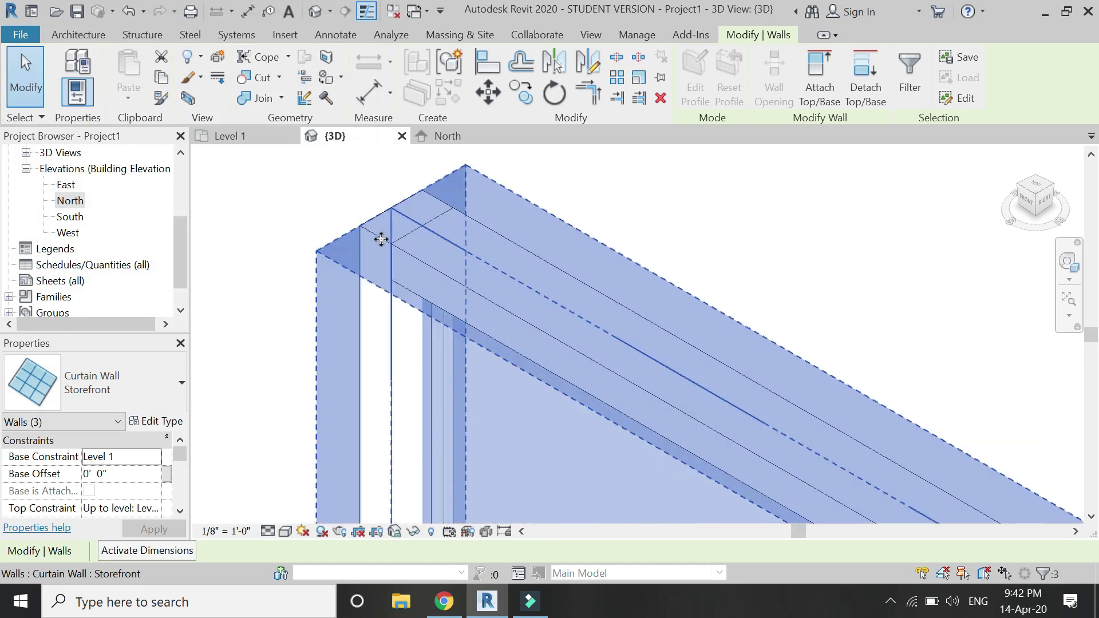
pyautogui.click(270, 208)
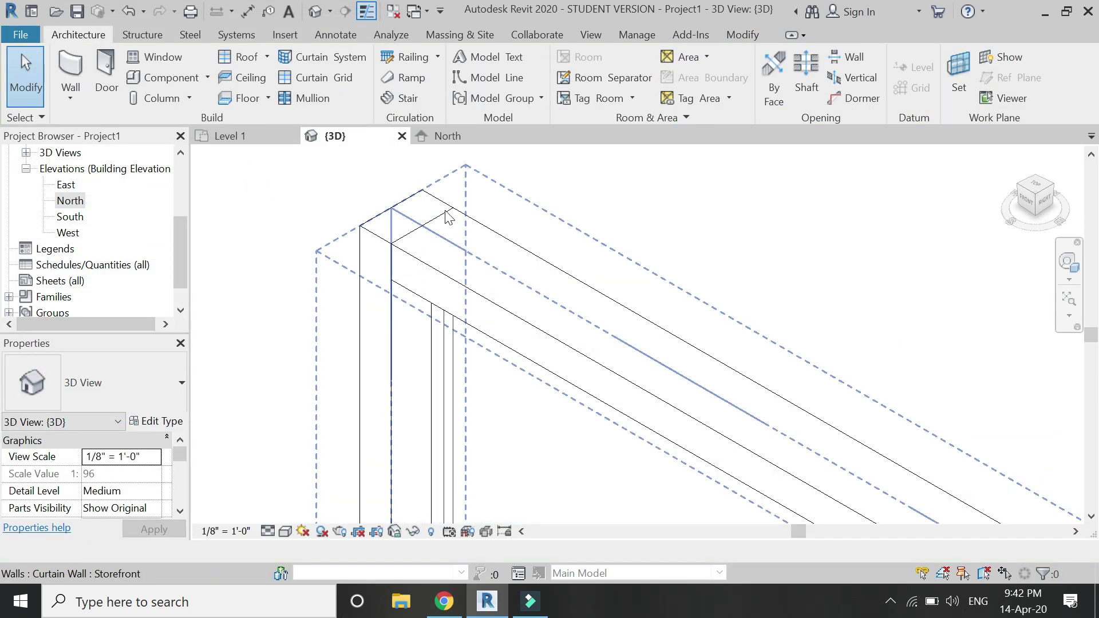
pyautogui.scroll(-5, 449, 214)
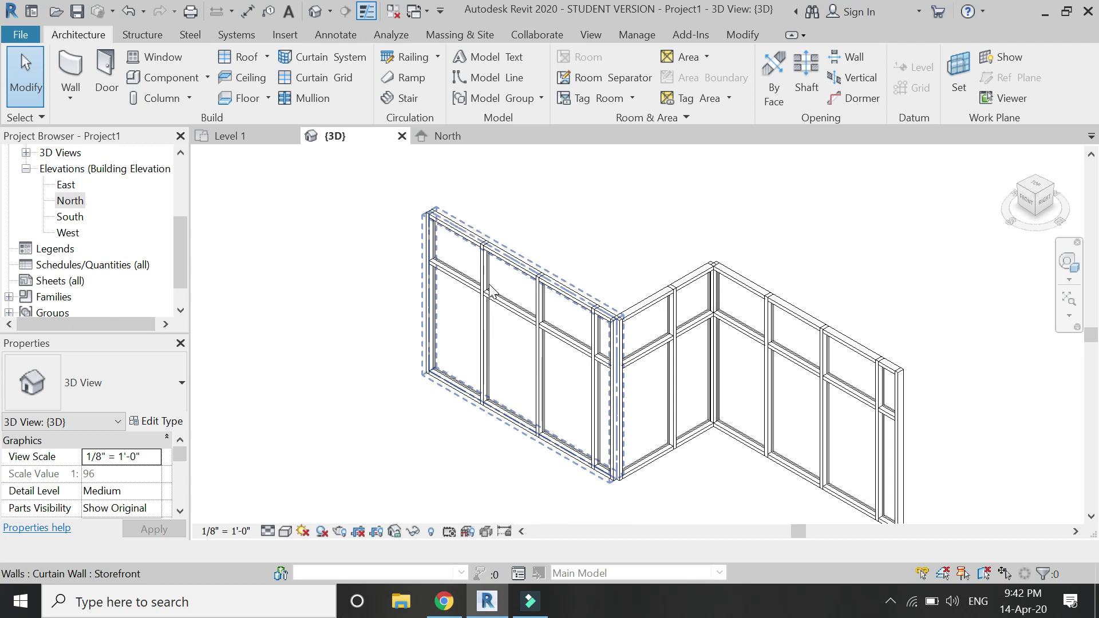
pyautogui.click(492, 289)
pyautogui.keyDown('ctrl'); pyautogui.click(692, 280); pyautogui.keyUp('ctrl')
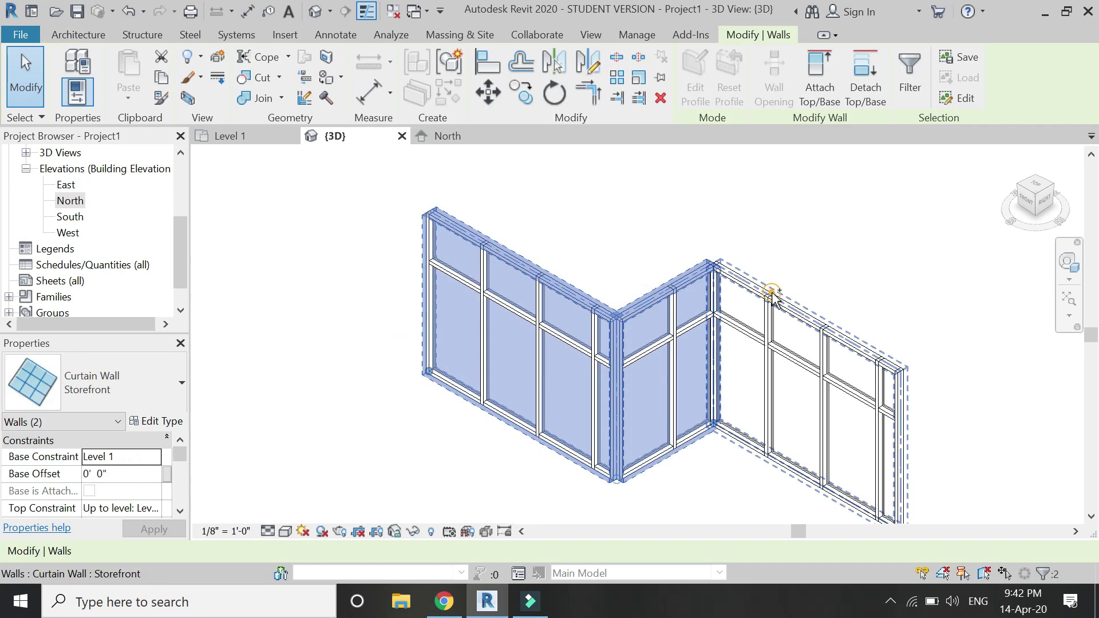
pyautogui.keyDown('ctrl'); pyautogui.click(773, 295); pyautogui.keyUp('ctrl')
# Set Vertical Mullions Interior Type to Circular Mullion : 2.5" Circular and confirm.
pyautogui.click(152, 422)
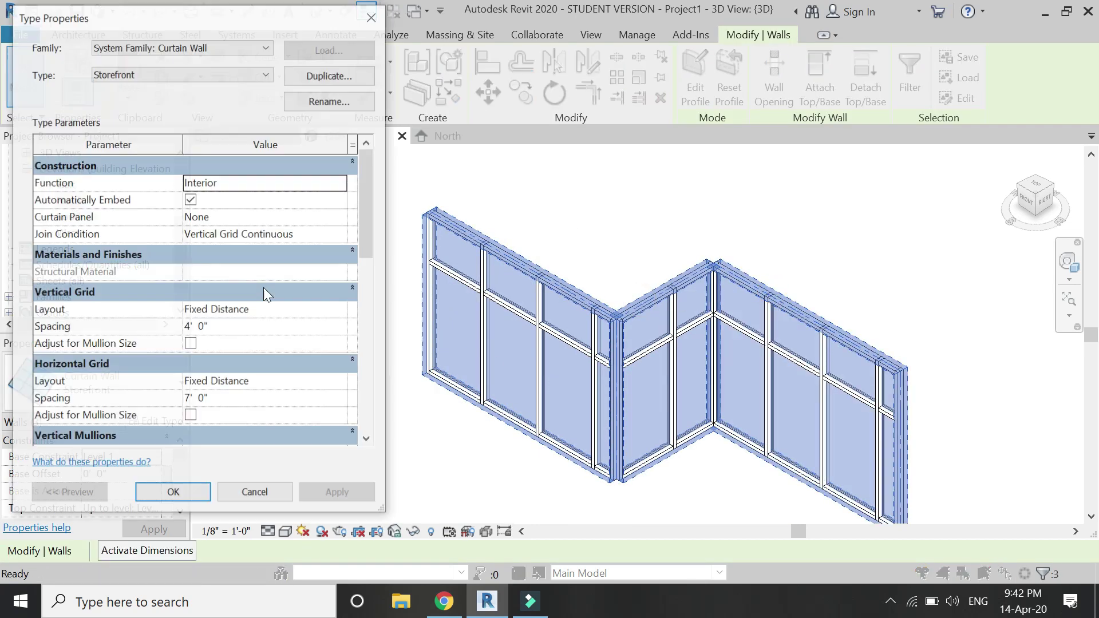
pyautogui.scroll(-3, 280, 344)
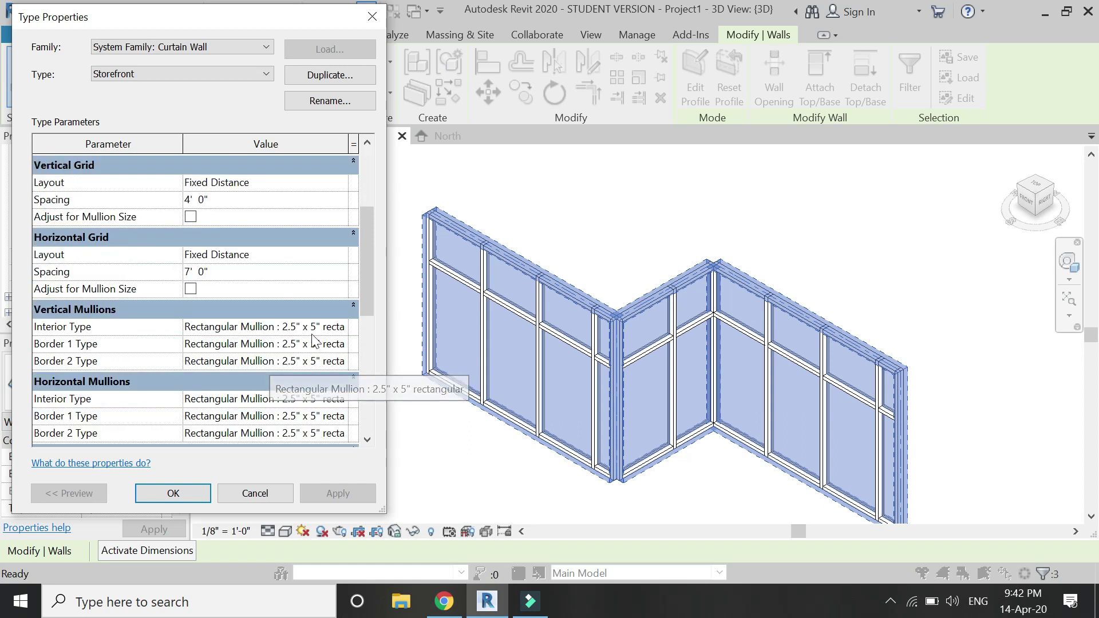
pyautogui.click(339, 327)
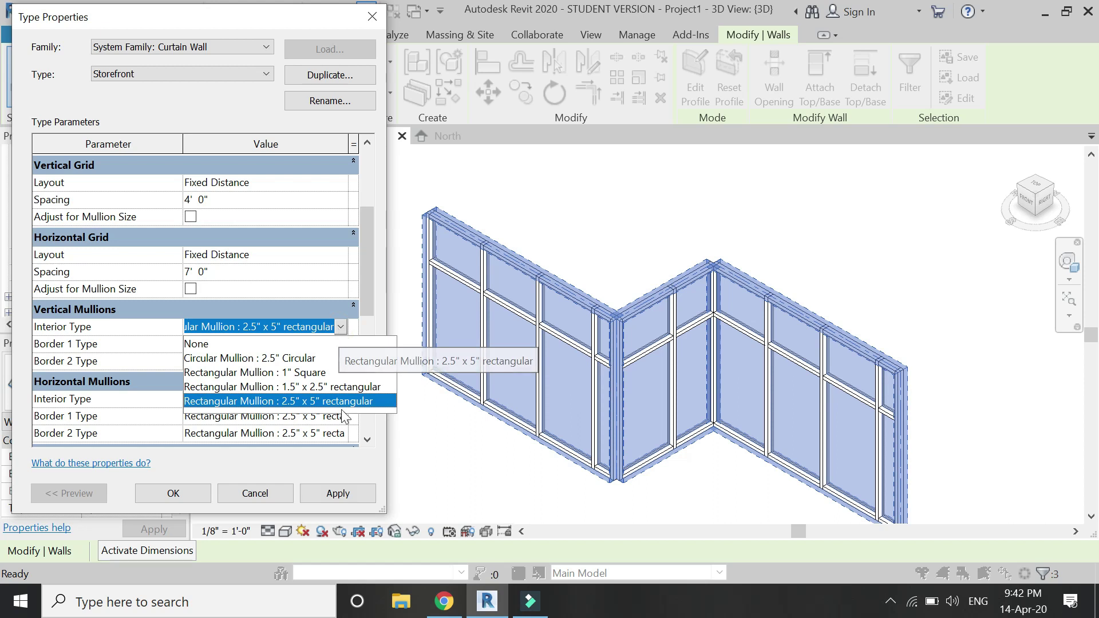
pyautogui.click(302, 359)
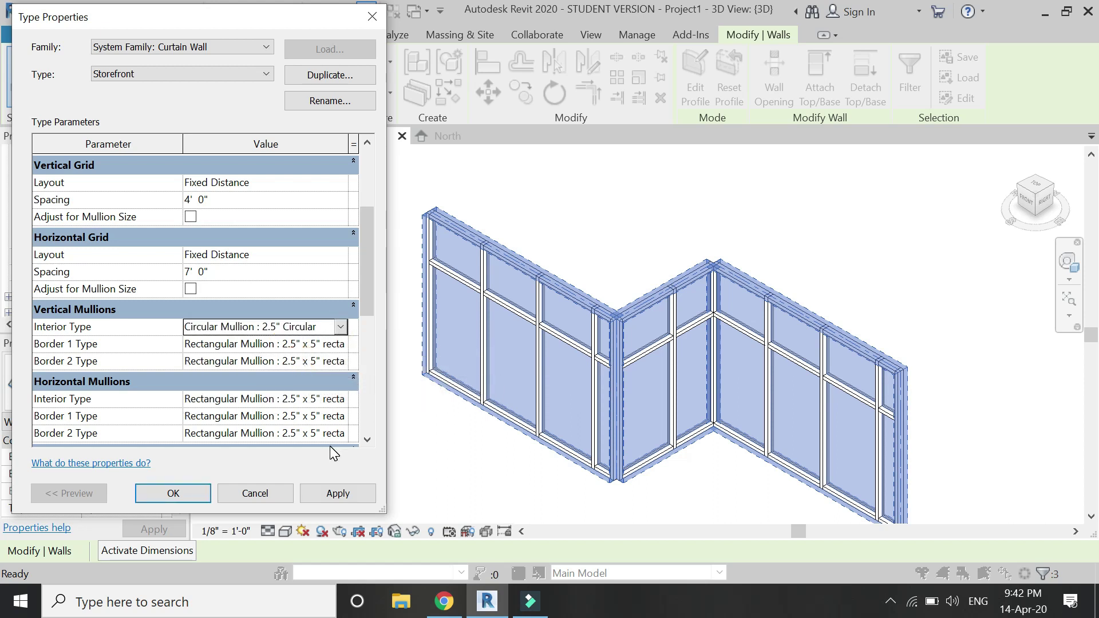
pyautogui.click(355, 498)
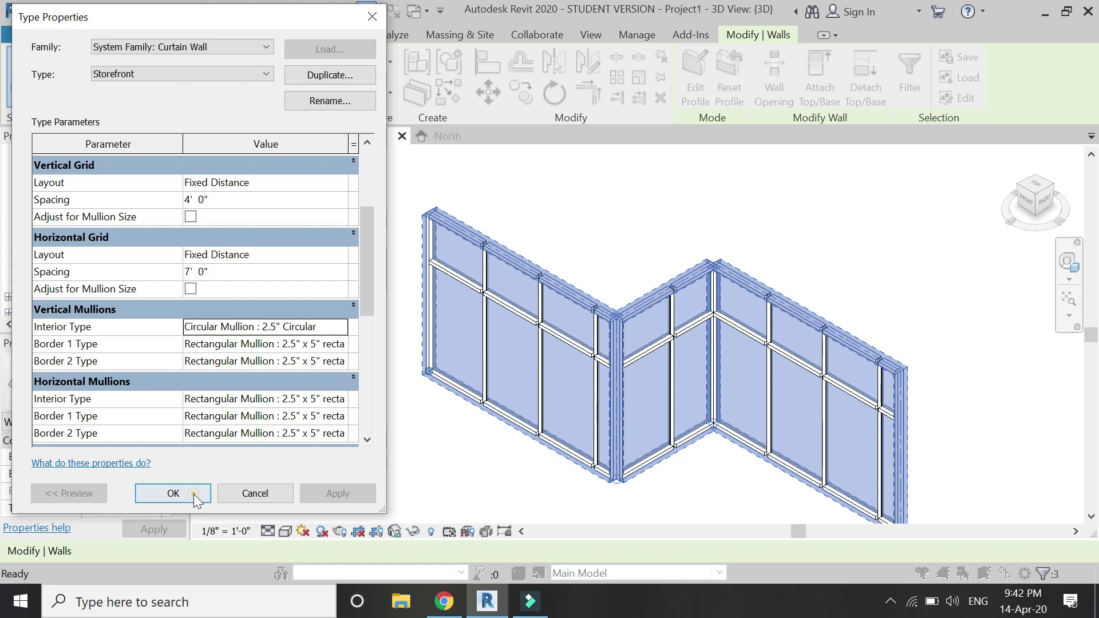
pyautogui.click(171, 493)
pyautogui.scroll(6, 486, 240)
pyautogui.scroll(-6, 459, 241)
# Pick one glazed panel and select all its instances in the entire project.
pyautogui.scroll(-2, 534, 253)
pyautogui.scroll(-4, 534, 253)
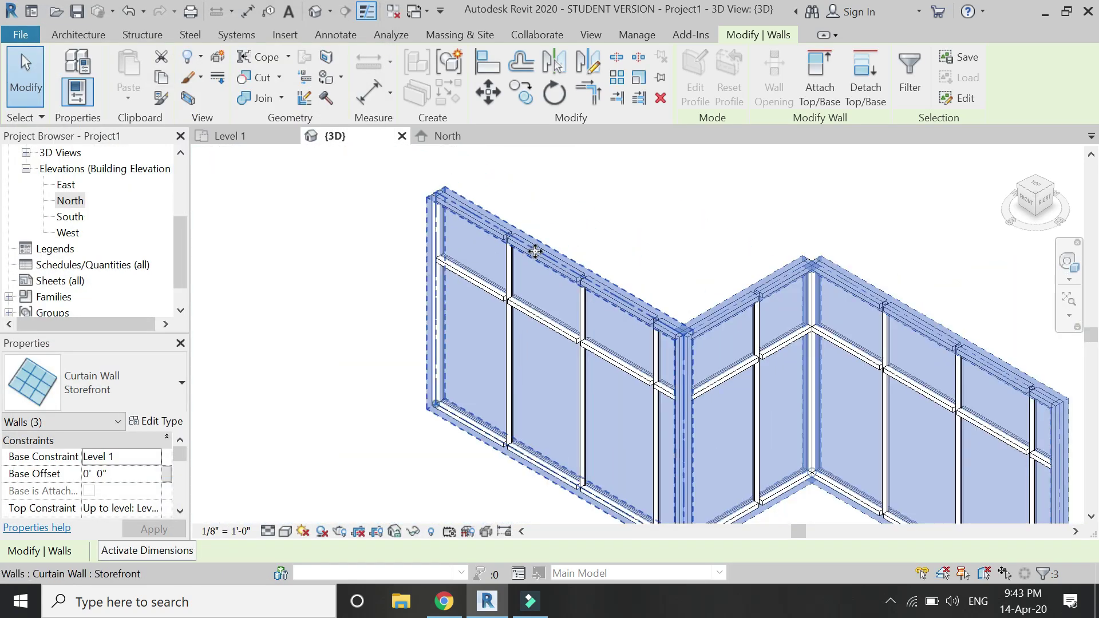
pyautogui.press('Escape')
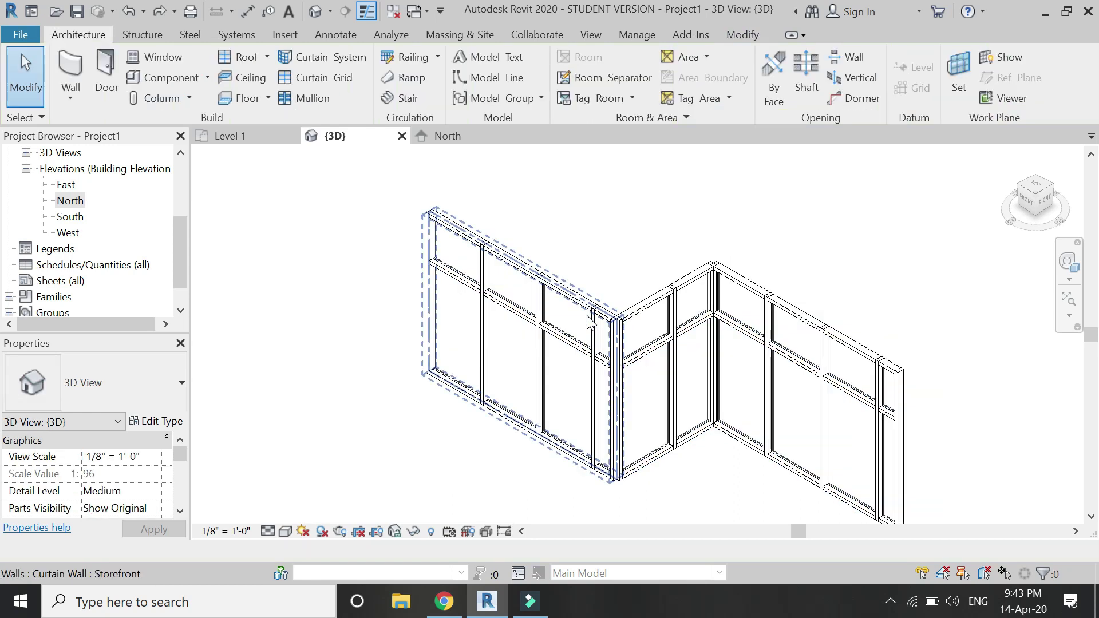
pyautogui.scroll(5, 453, 324)
pyautogui.press('Tab')
pyautogui.click(464, 330)
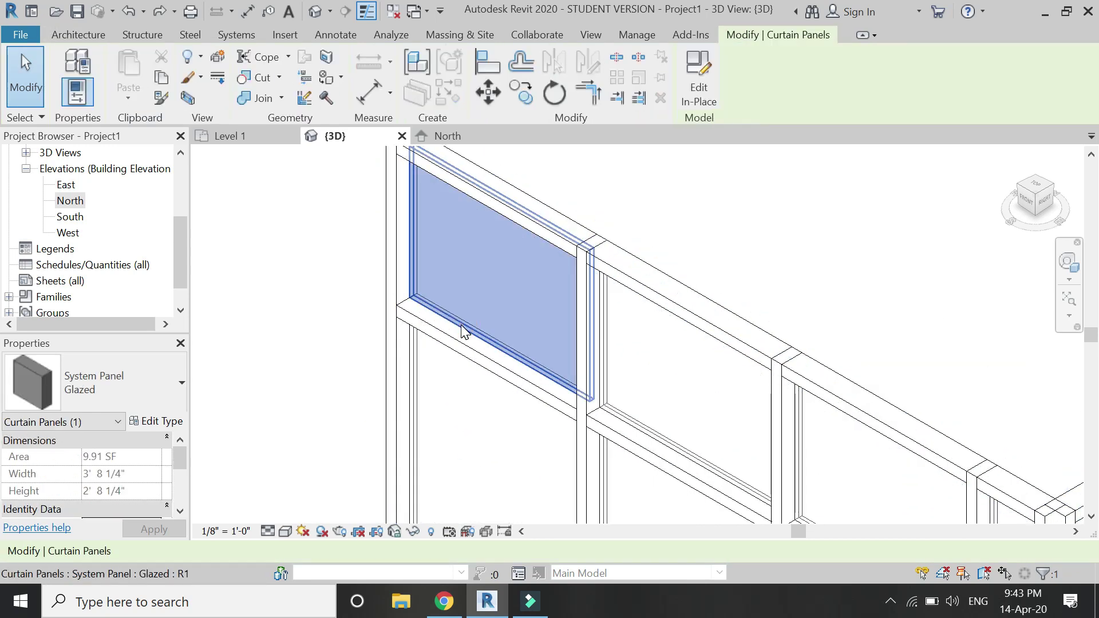
pyautogui.rightClick(309, 273)
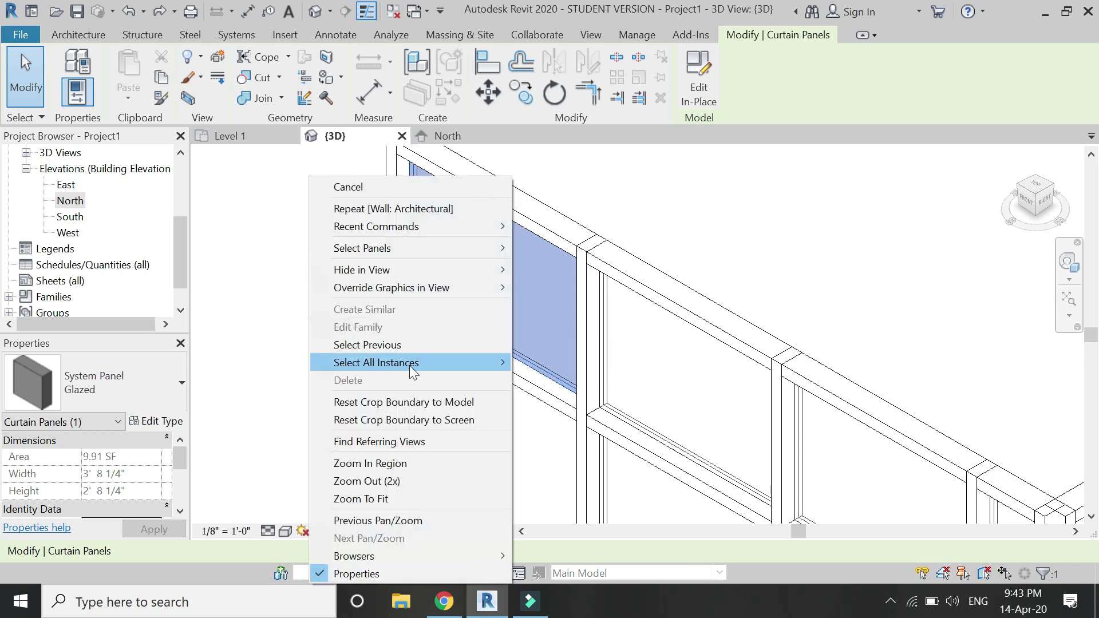
pyautogui.moveTo(414, 369)
pyautogui.click(564, 380)
pyautogui.scroll(-5, 528, 380)
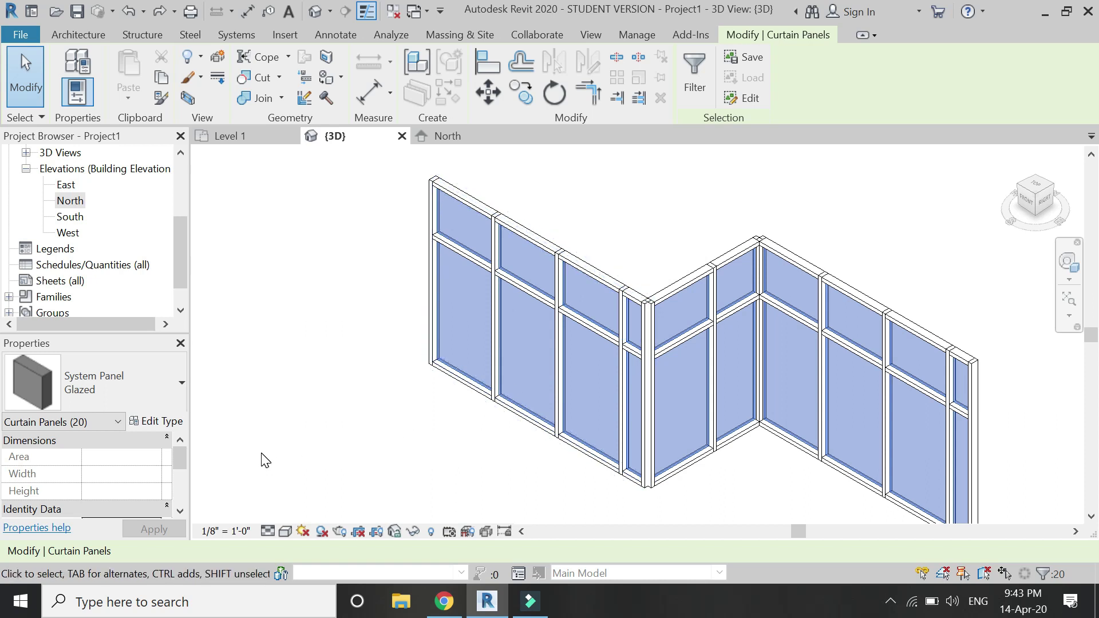
# Change the selected panels' family to Empty System Panel and confirm.
pyautogui.click(158, 427)
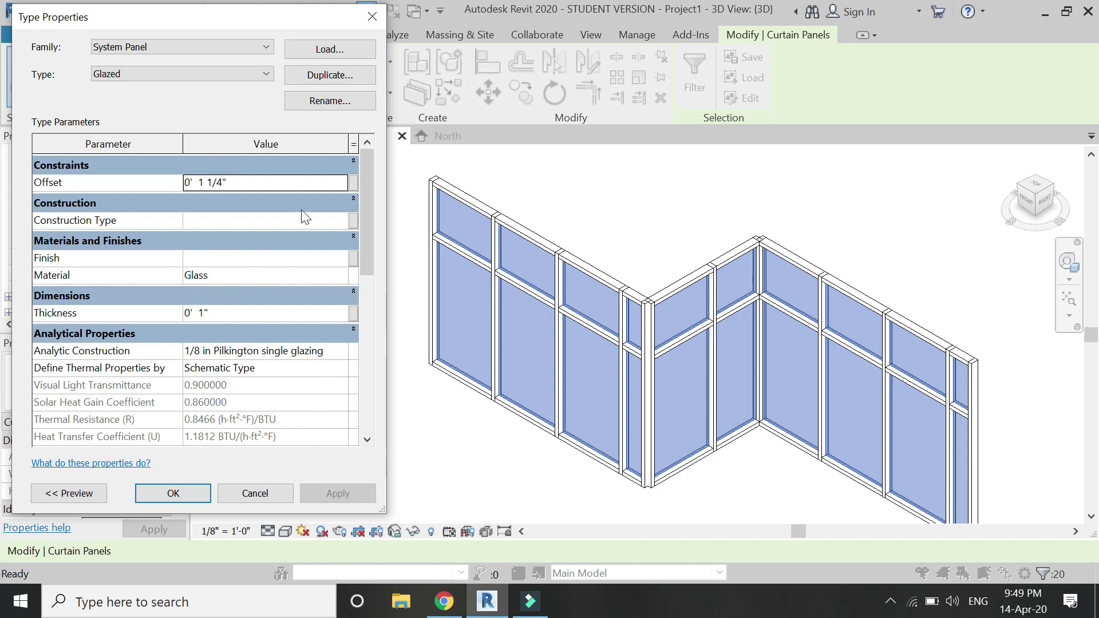
pyautogui.click(218, 47)
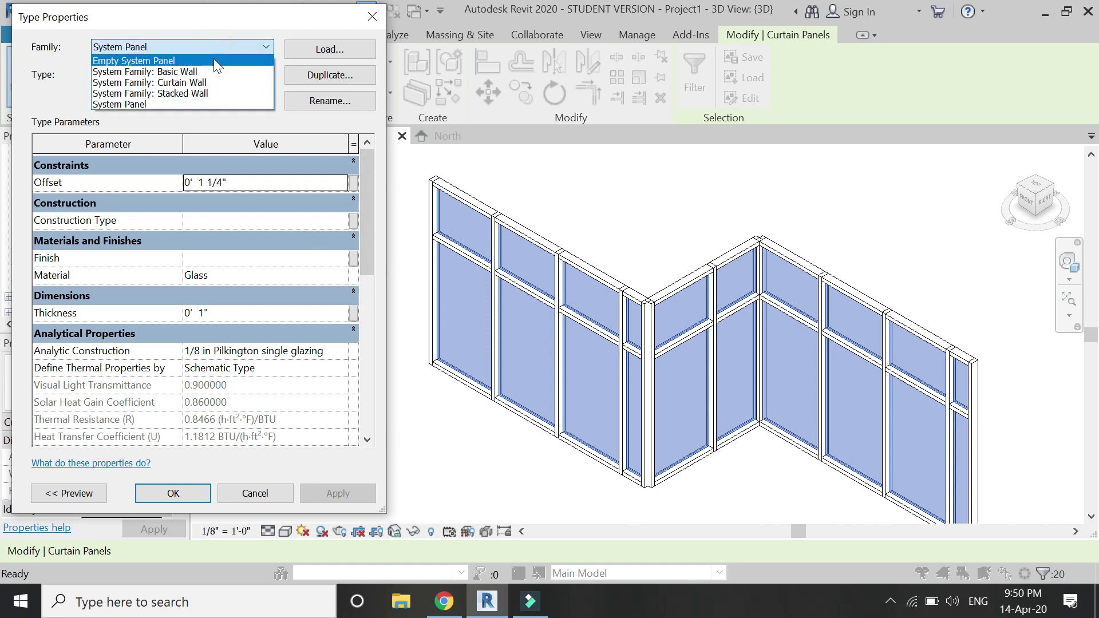
pyautogui.click(213, 60)
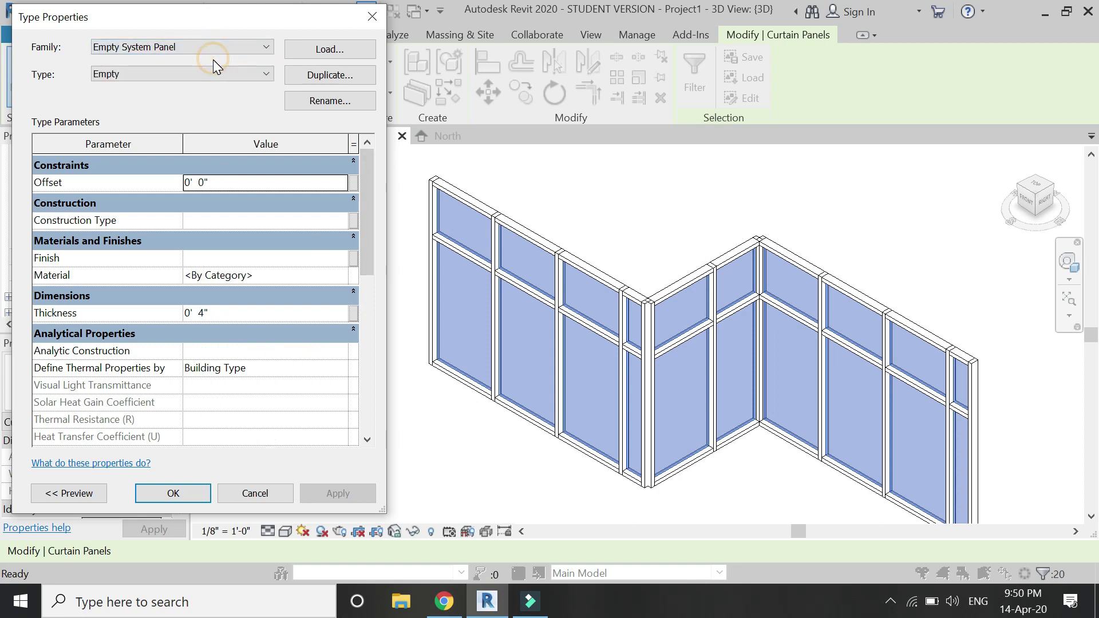
pyautogui.click(194, 491)
# Clear the panel selection and toggle shadows on, then off again in the 3D view.
pyautogui.click(291, 439)
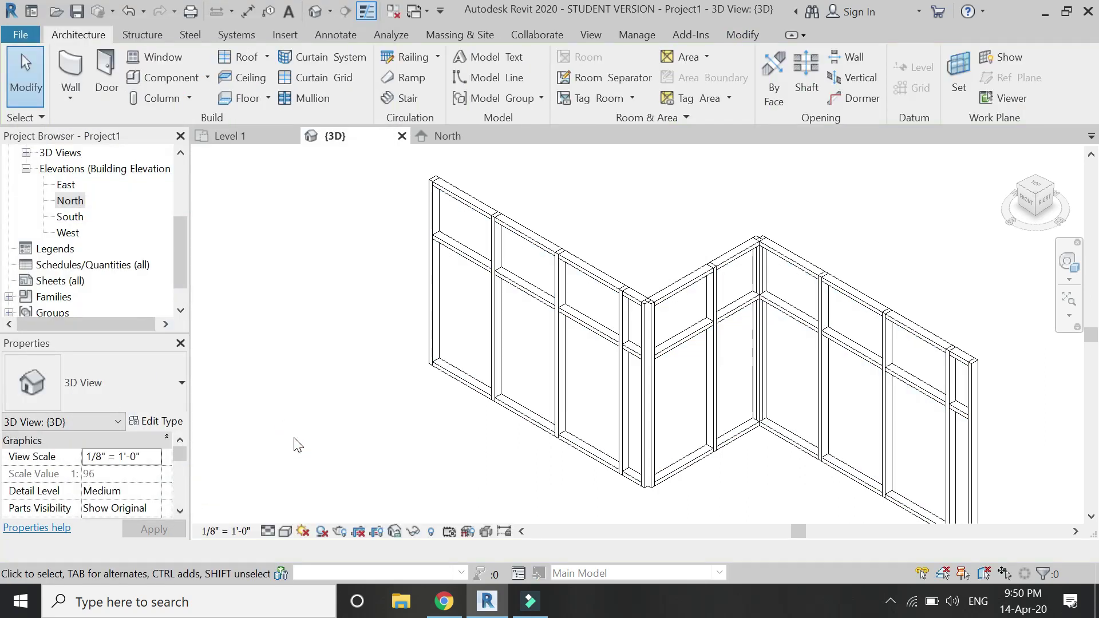
pyautogui.scroll(-1, 601, 245)
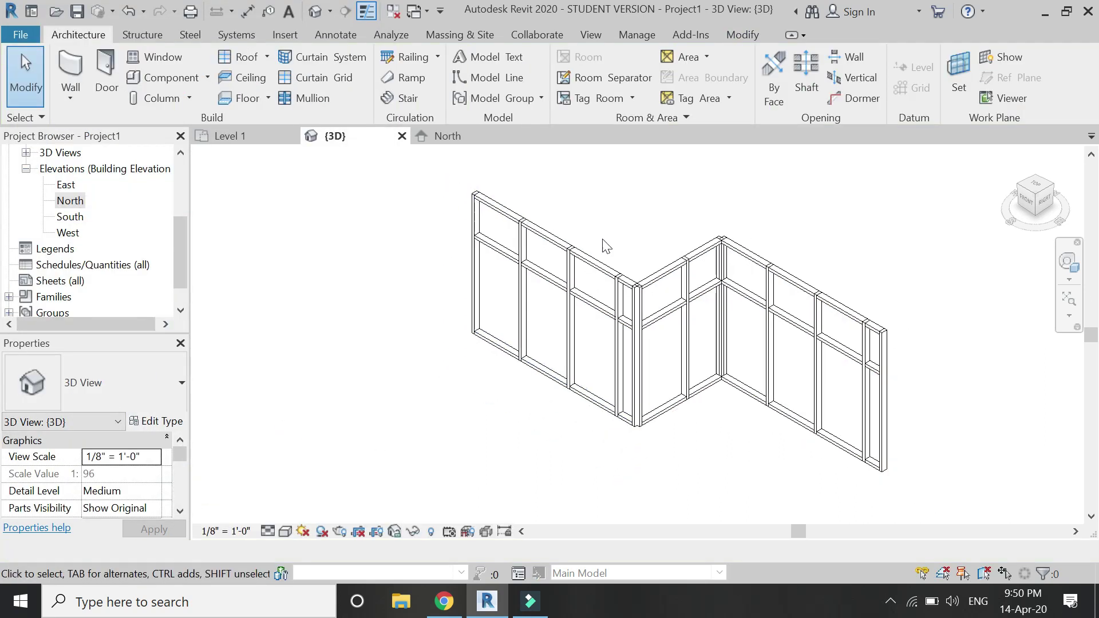
pyautogui.click(323, 531)
pyautogui.scroll(1, 849, 396)
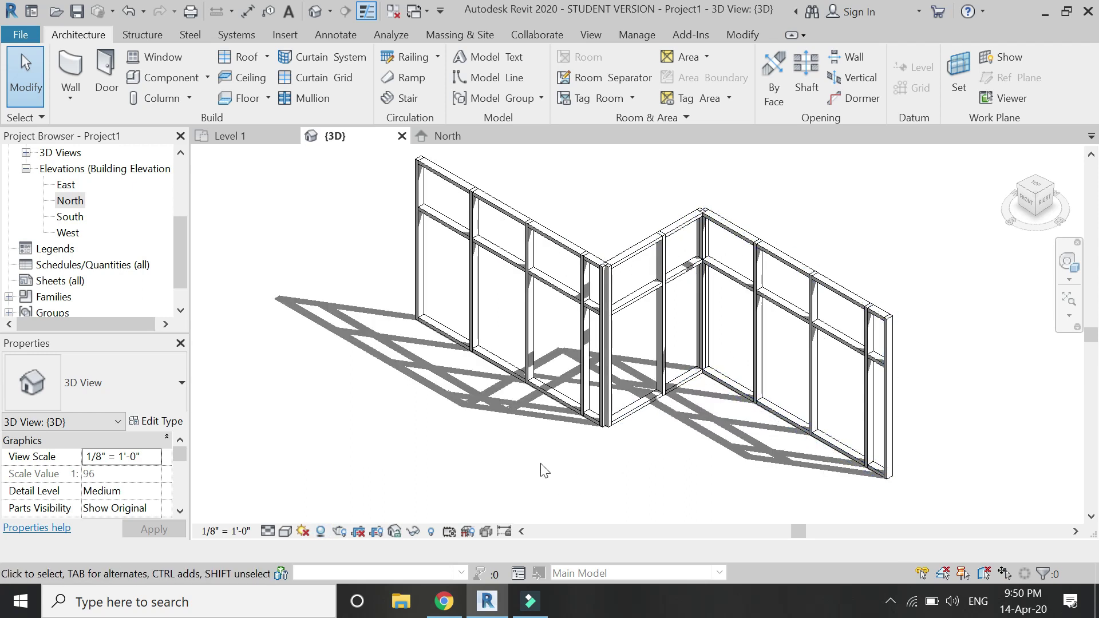
pyautogui.scroll(2, 395, 252)
pyautogui.click(320, 531)
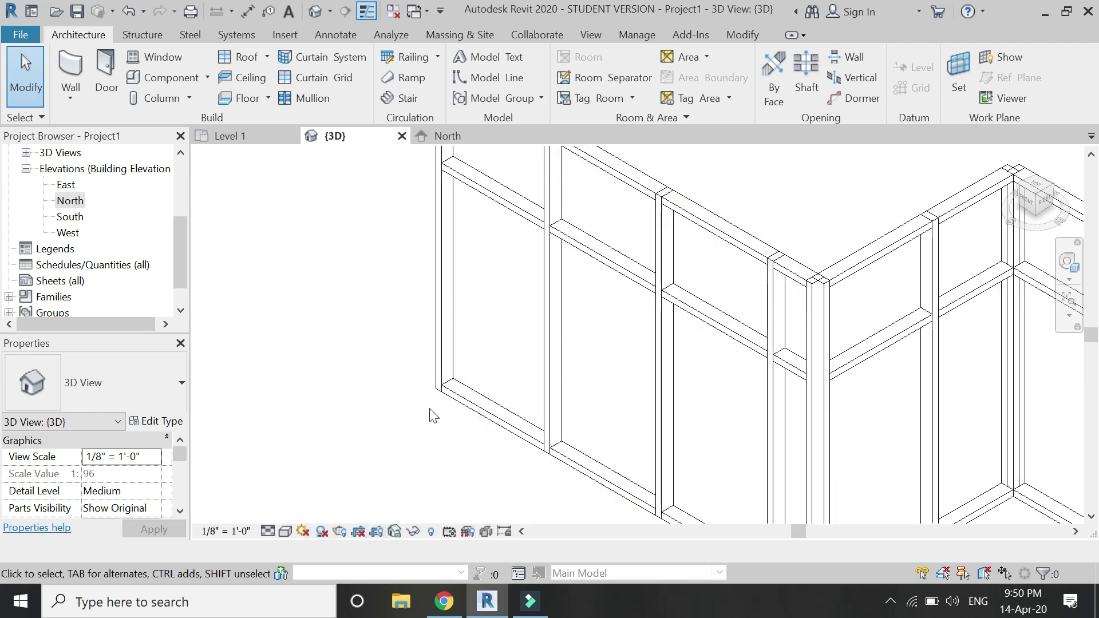
# Tab-select a bottom mullion and select all its instances in the entire project.
pyautogui.press('Tab')
pyautogui.press('Tab')
pyautogui.click(459, 401)
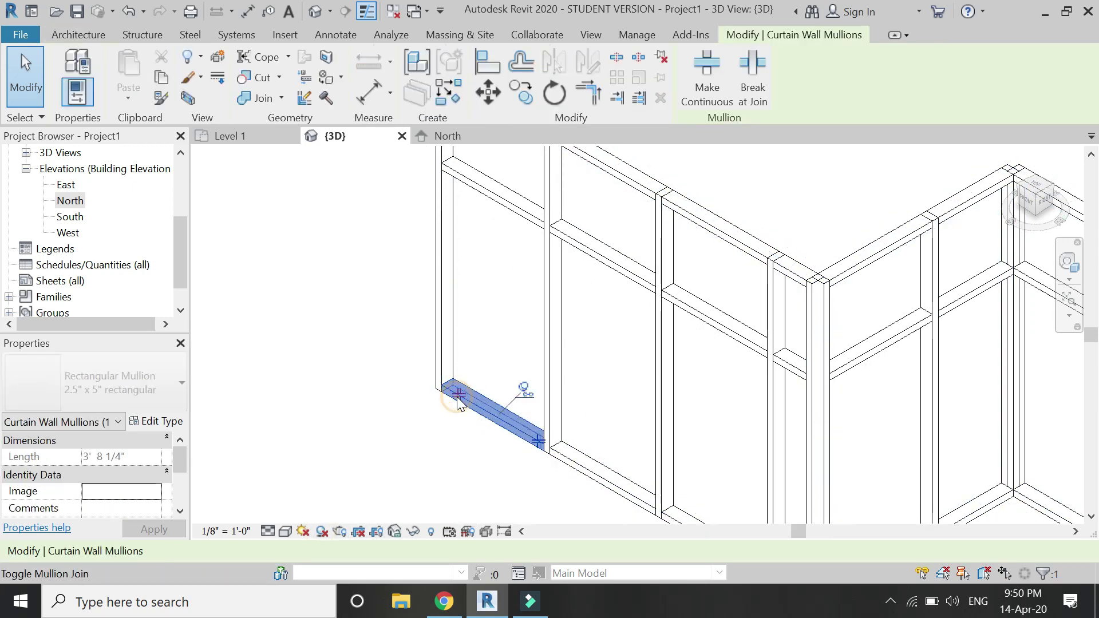
pyautogui.rightClick(427, 453)
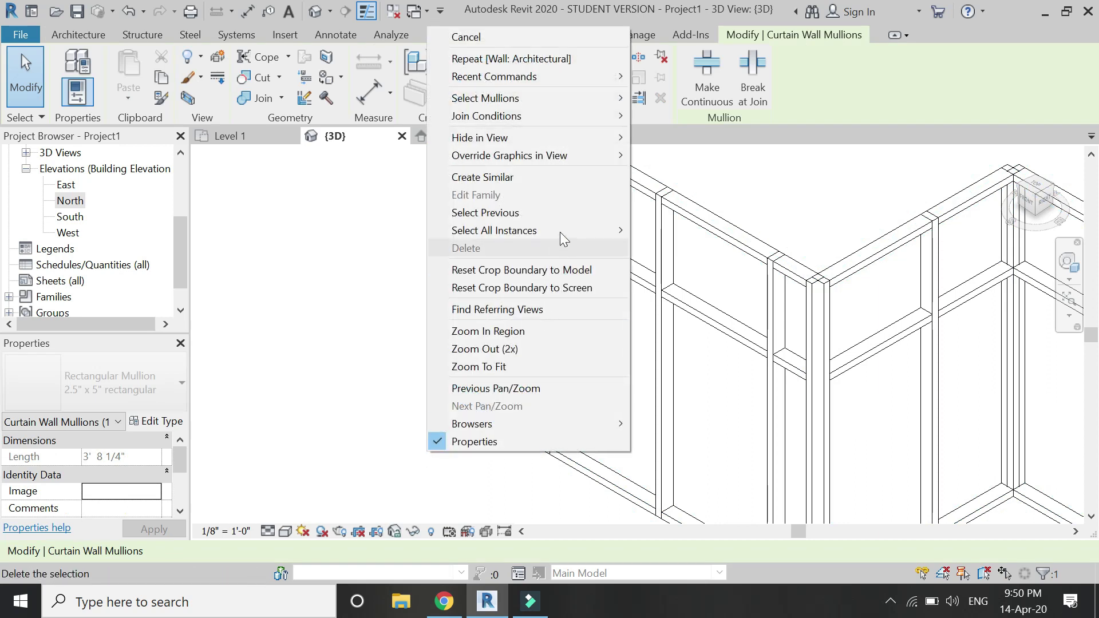
pyautogui.moveTo(561, 224)
pyautogui.click(671, 249)
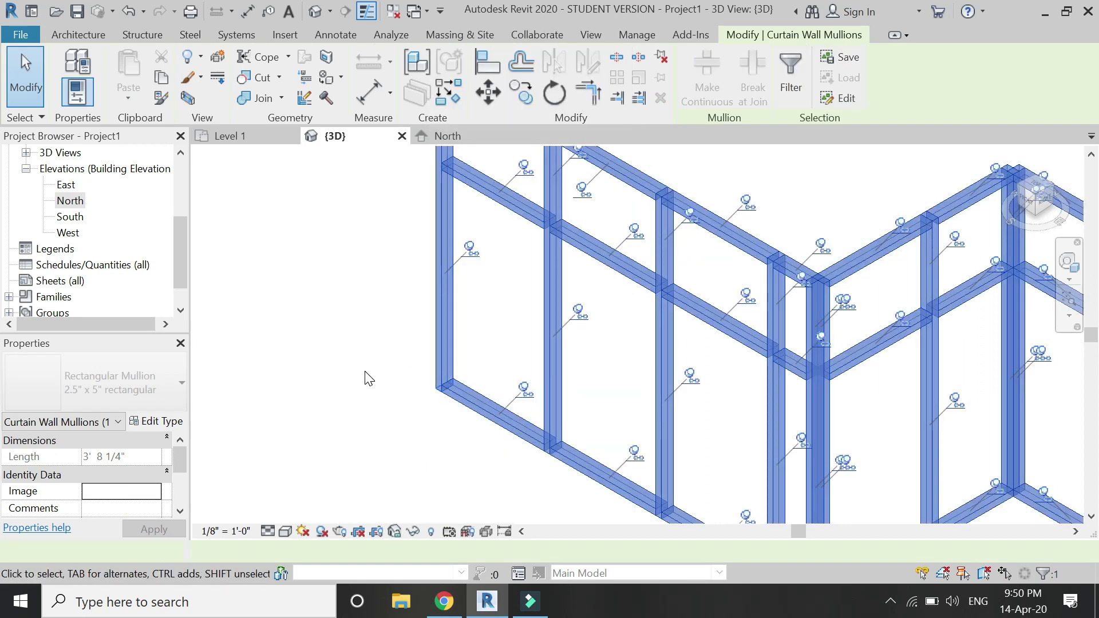
pyautogui.scroll(-2, 368, 376)
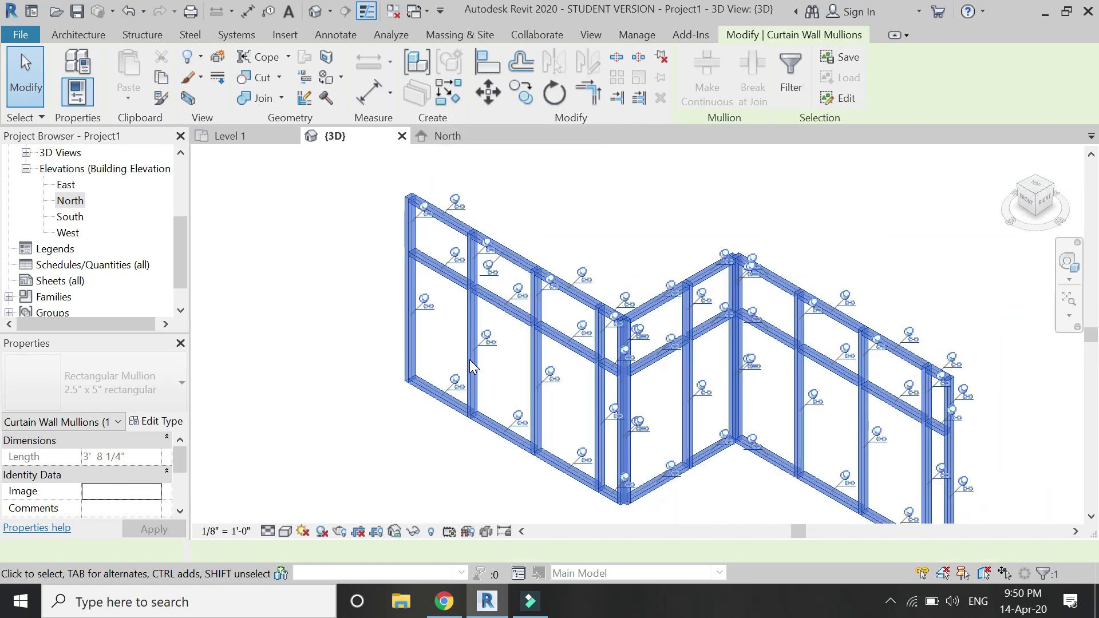
# Search 'lumber' and change the rectangular mullion material from Aluminum to Softwood, Lumber.
pyautogui.click(156, 422)
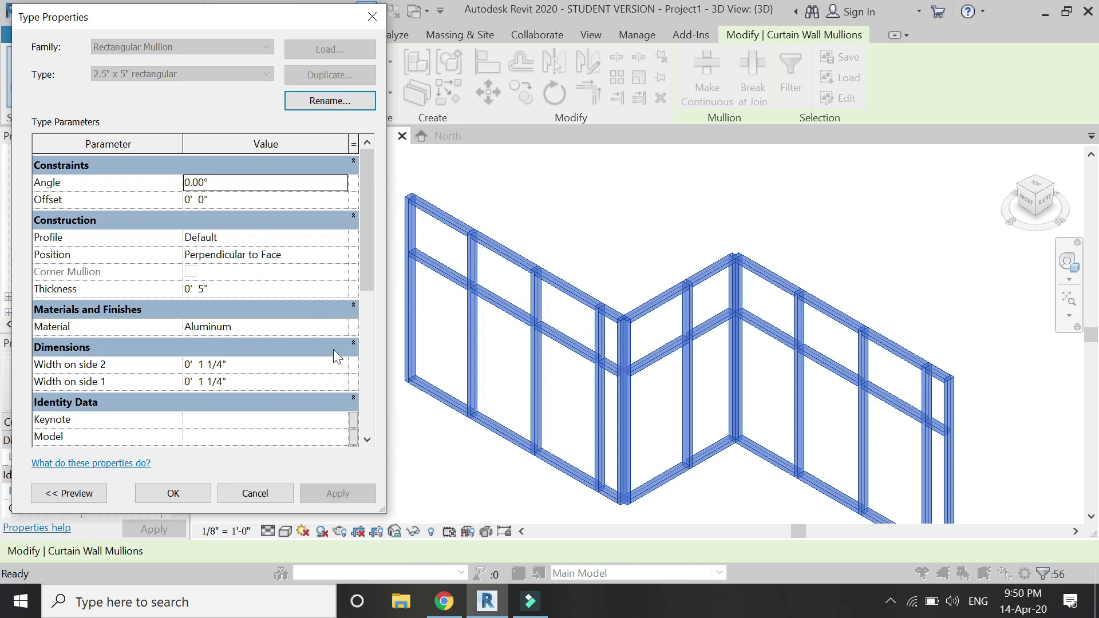
pyautogui.click(340, 328)
pyautogui.click(340, 326)
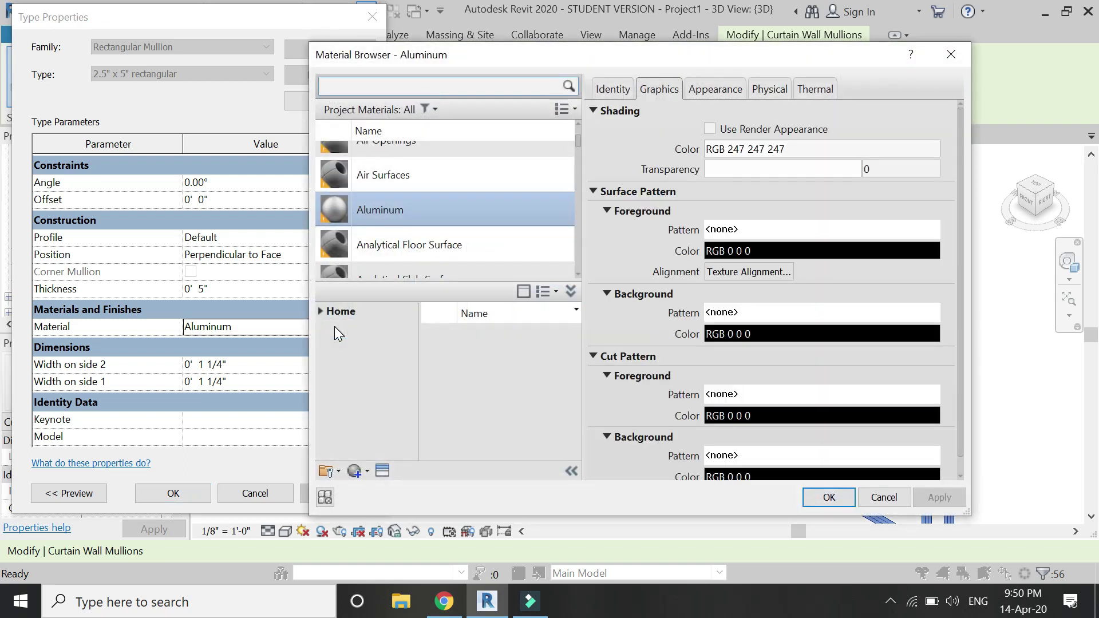
pyautogui.scroll(-1, 479, 153)
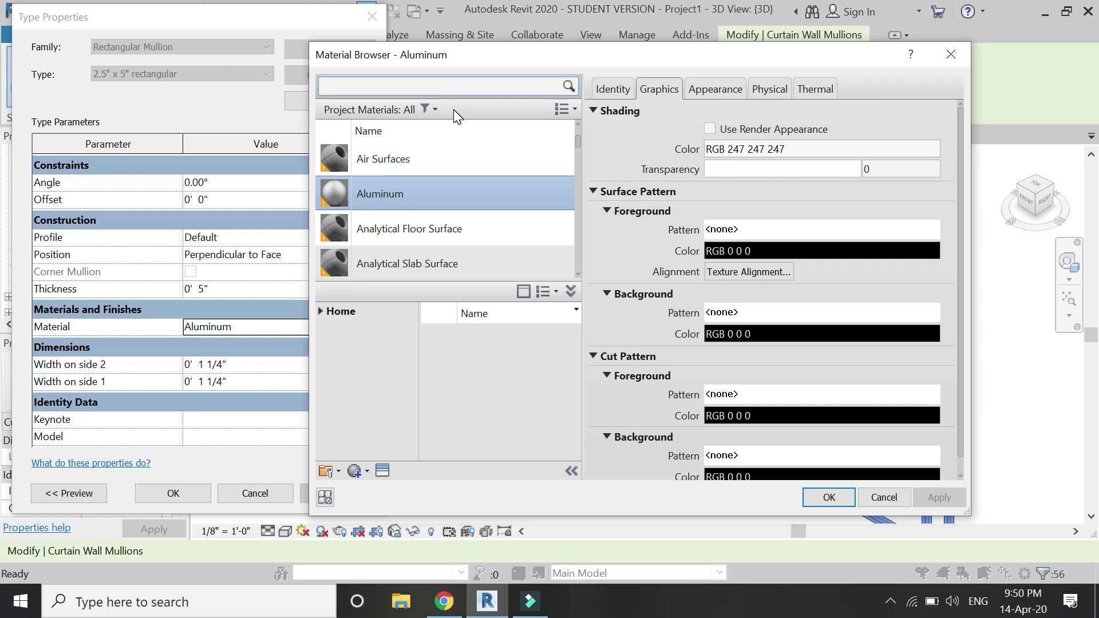
pyautogui.click(453, 86)
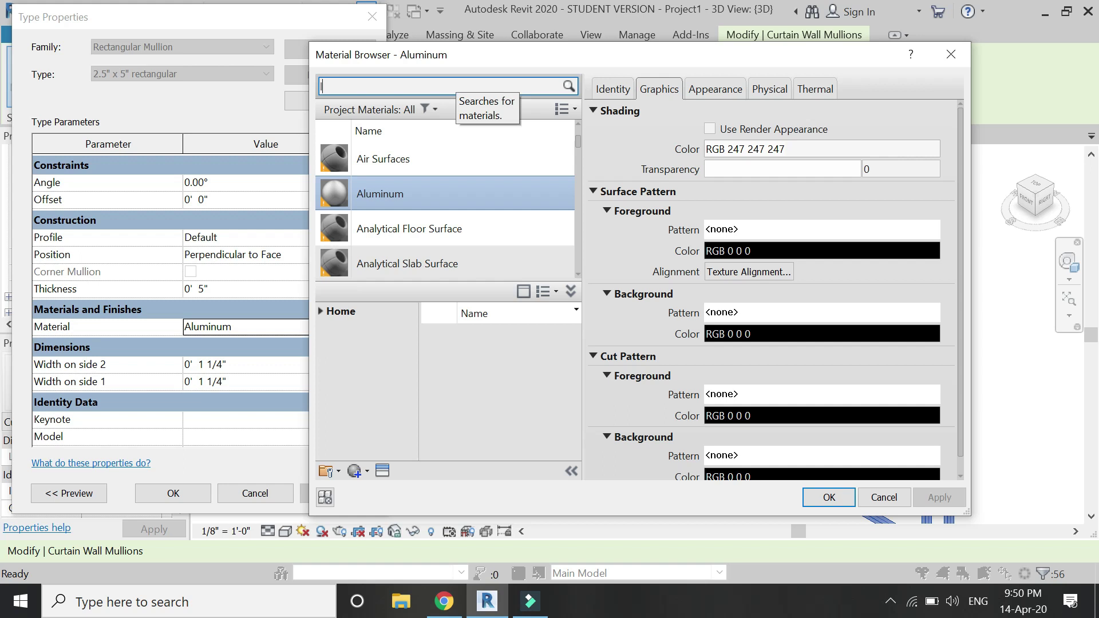
pyautogui.write('lumber')
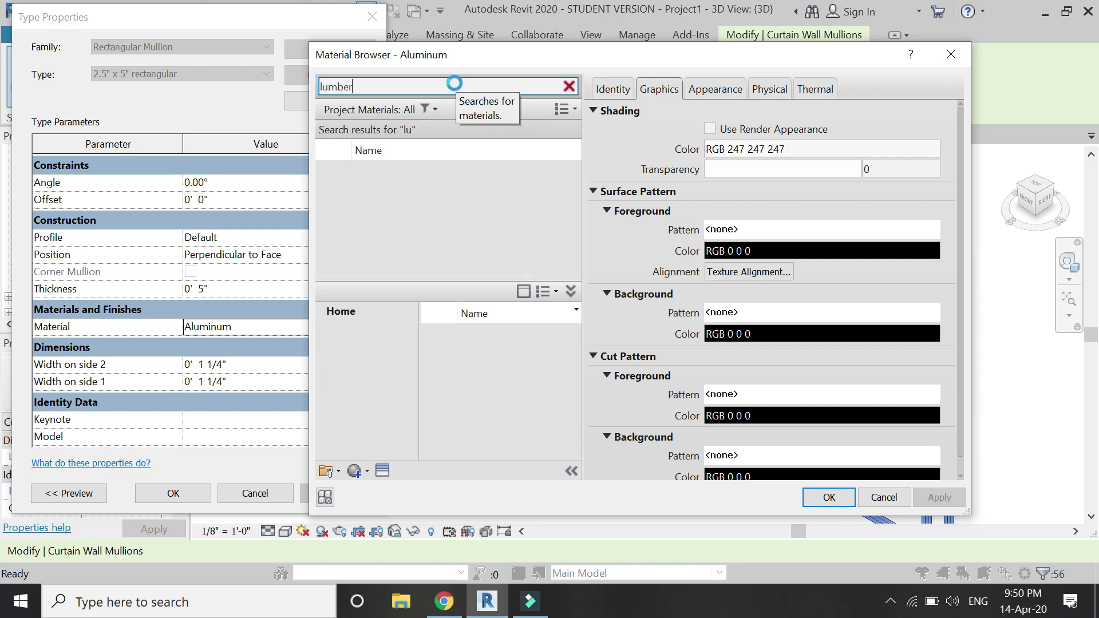
pyautogui.click(473, 180)
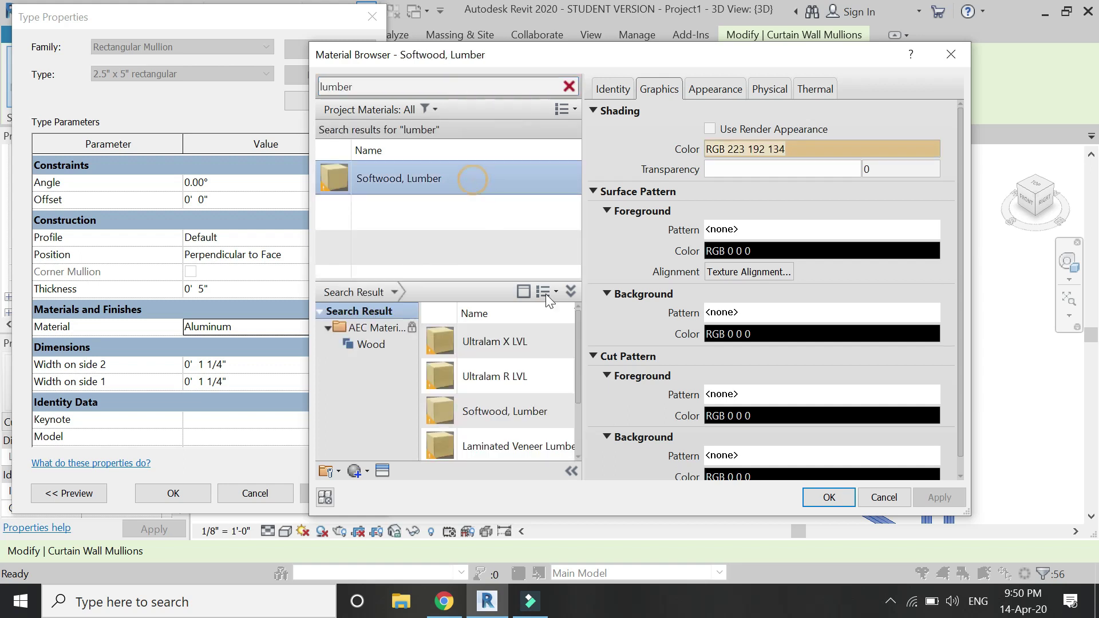
pyautogui.click(829, 497)
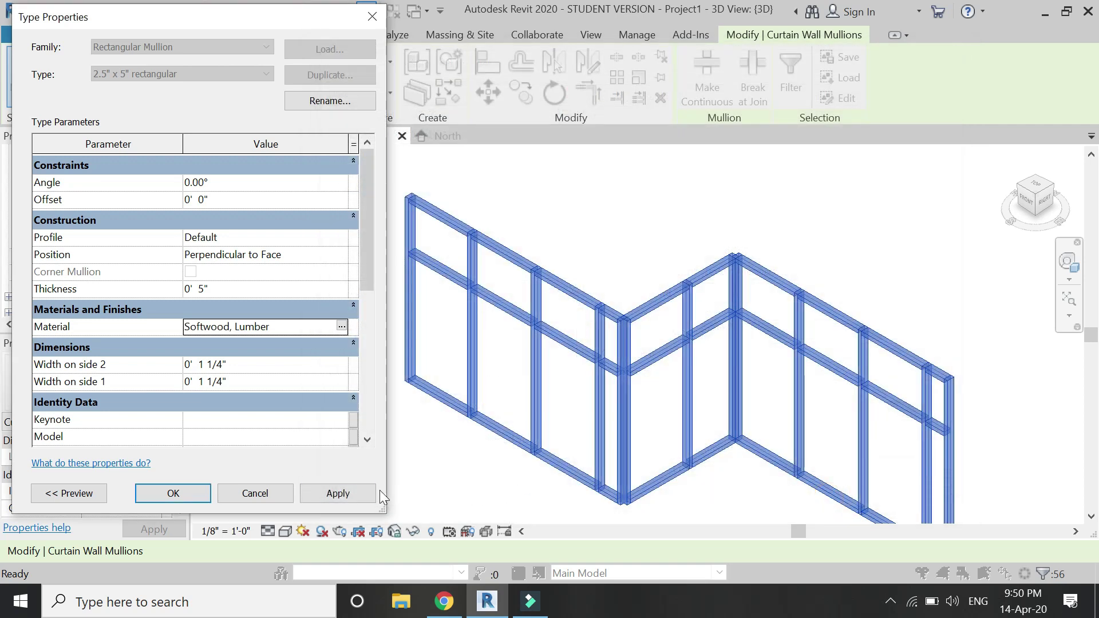
pyautogui.click(343, 494)
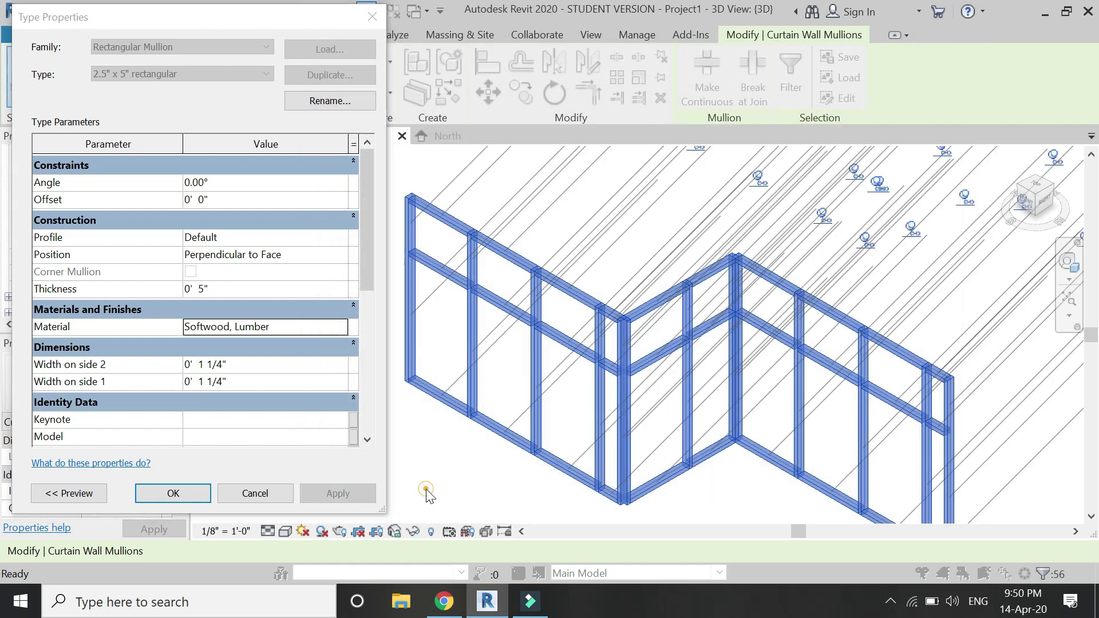
pyautogui.click(181, 492)
# Deselect the mullions and switch the 3D view's visual style to Realistic.
pyautogui.click(438, 473)
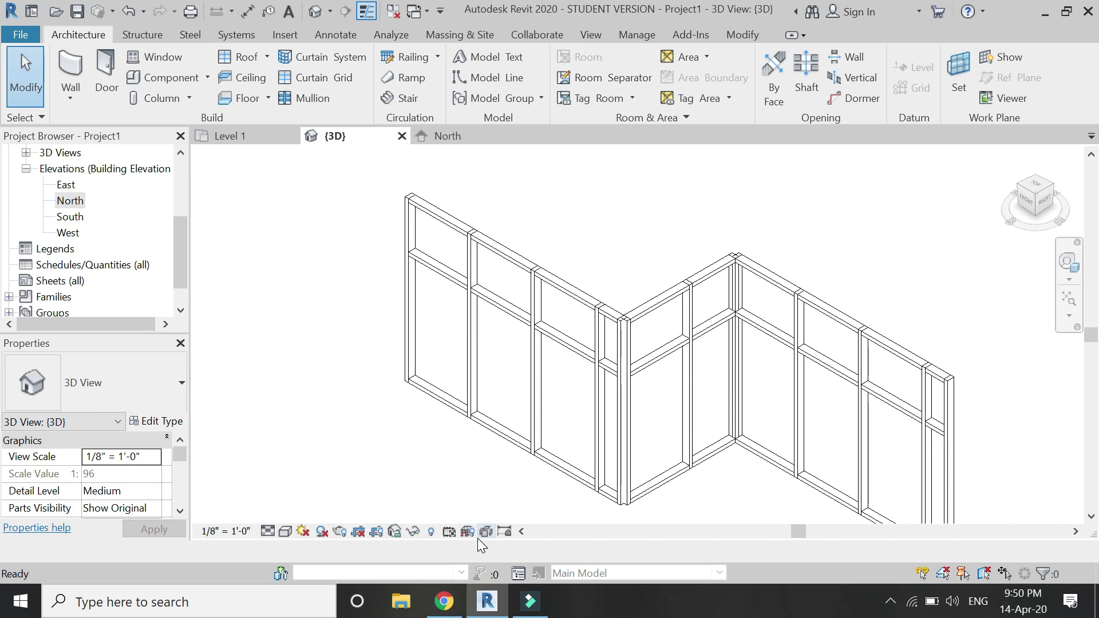
pyautogui.click(285, 531)
pyautogui.click(299, 491)
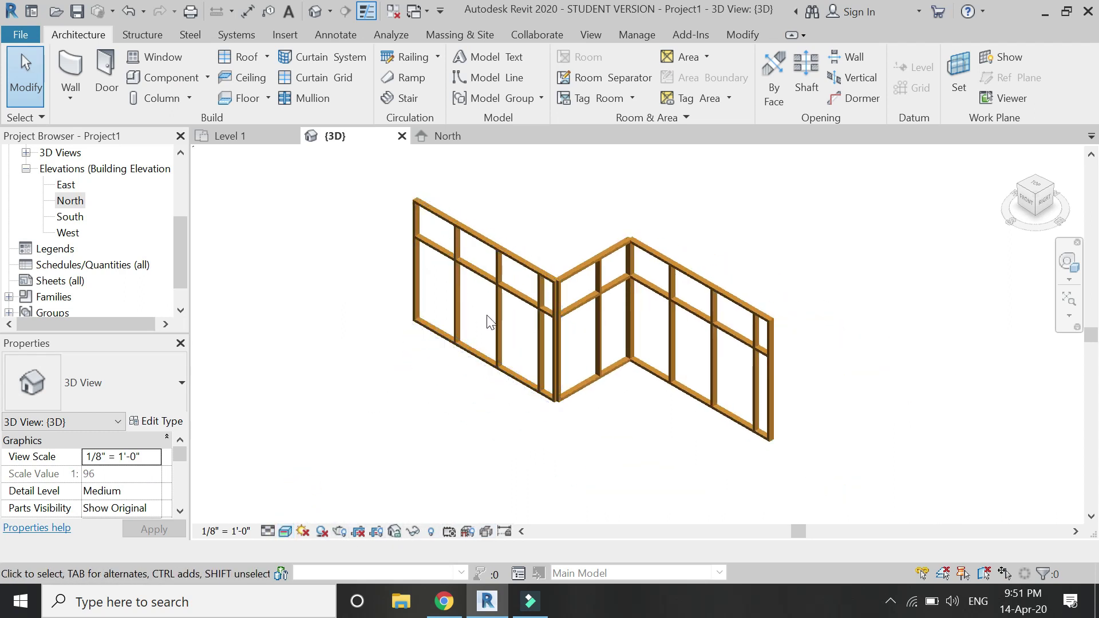
pyautogui.scroll(5, 515, 343)
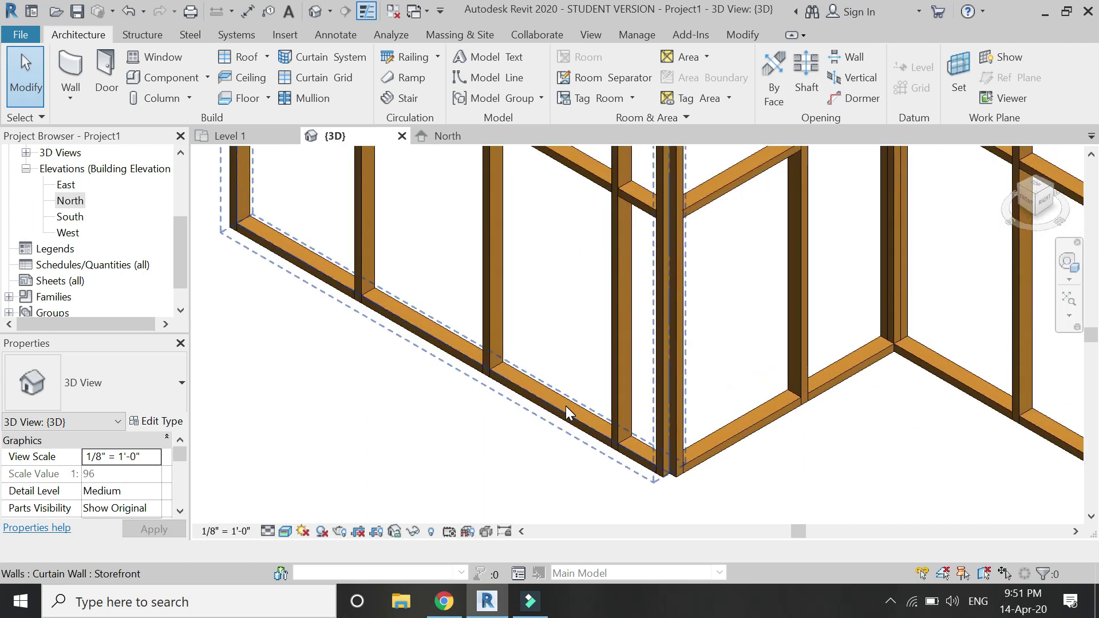
# Select a bottom mullion and select all its instances in the entire project.
pyautogui.press('Tab')
pyautogui.click(566, 407)
pyautogui.press('Escape')
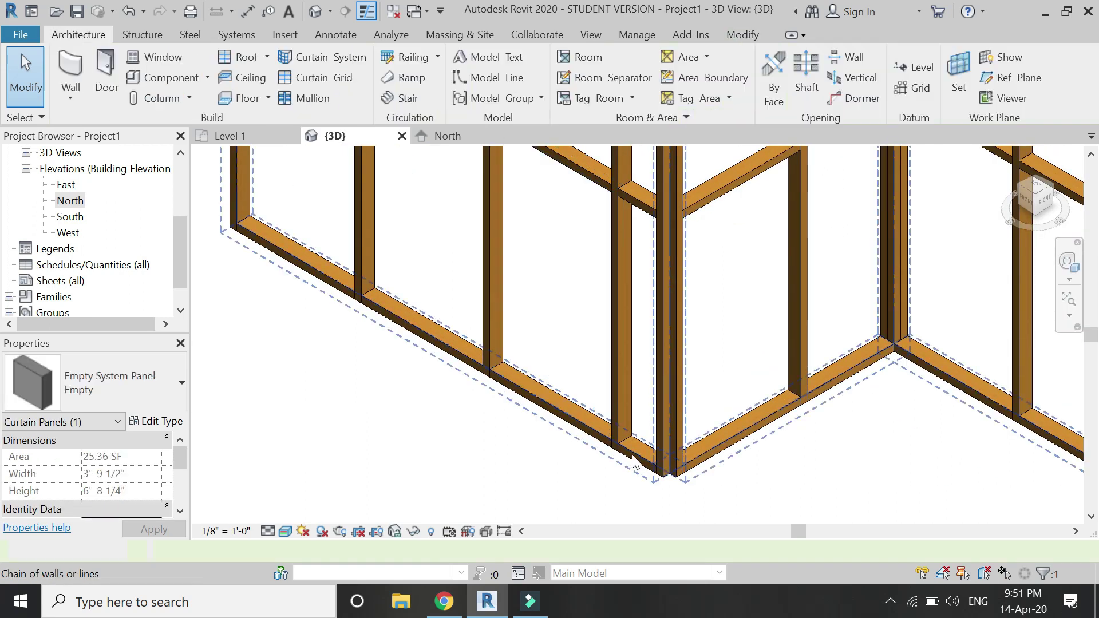
pyautogui.click(547, 404)
pyautogui.rightClick(514, 437)
pyautogui.moveTo(658, 211)
pyautogui.click(764, 229)
pyautogui.scroll(-3, 745, 446)
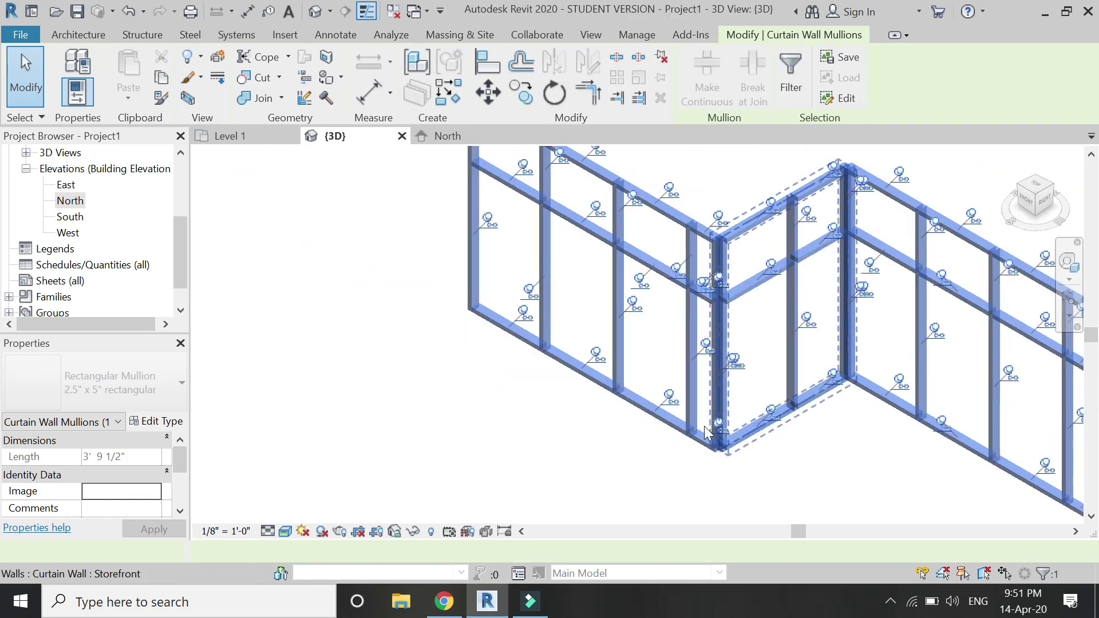
pyautogui.scroll(-2, 710, 423)
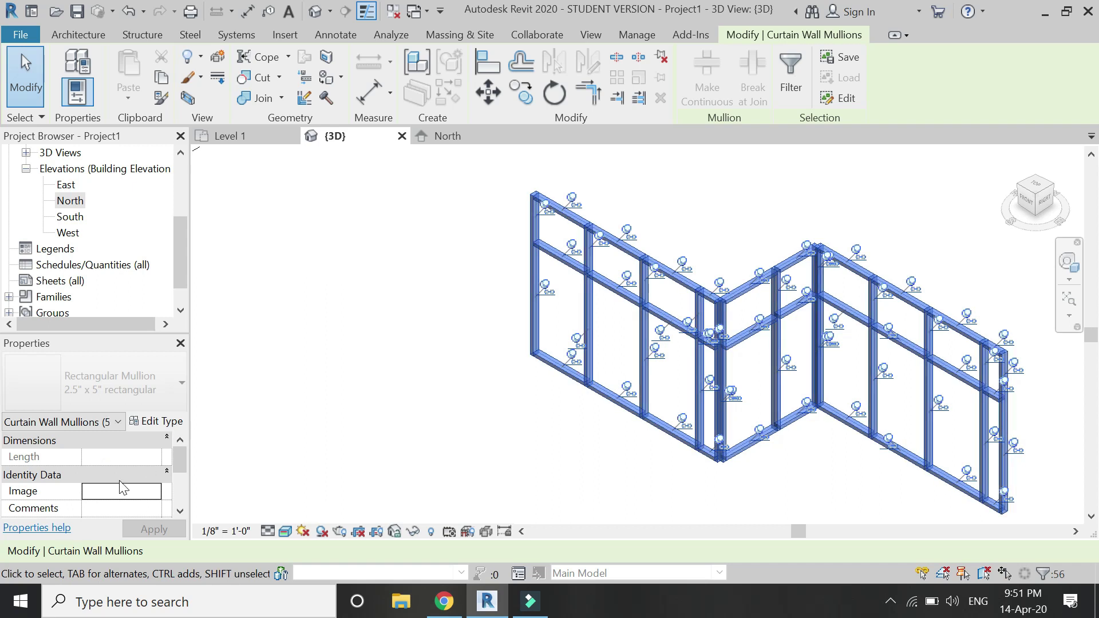
# Set the mullion type Thickness to 4" and both side widths to 1 1/2", then apply.
pyautogui.click(157, 422)
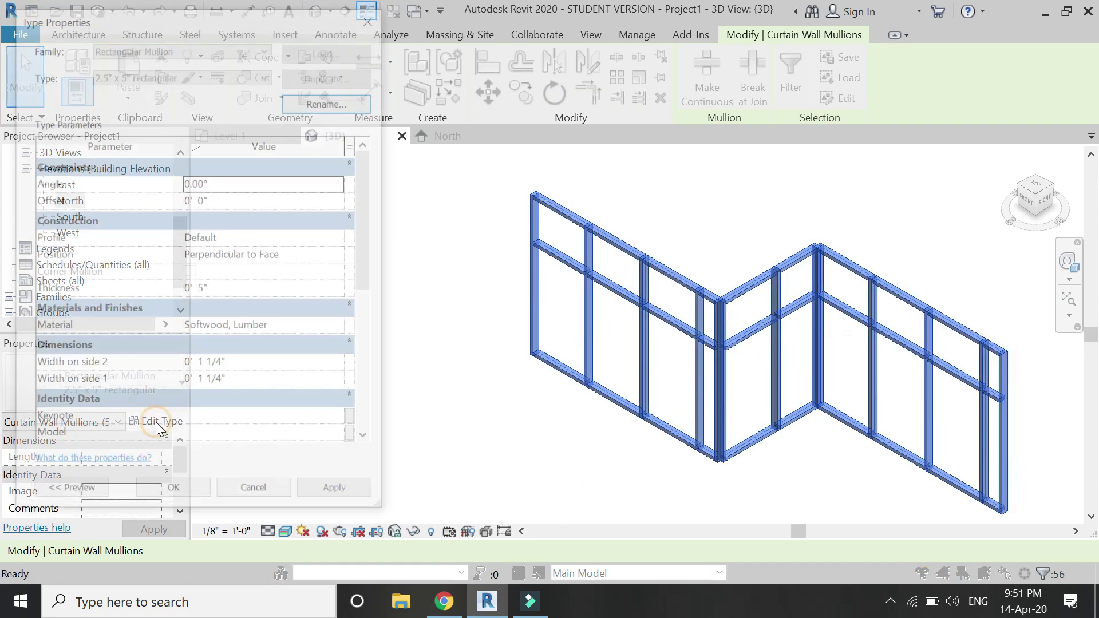
pyautogui.click(248, 294)
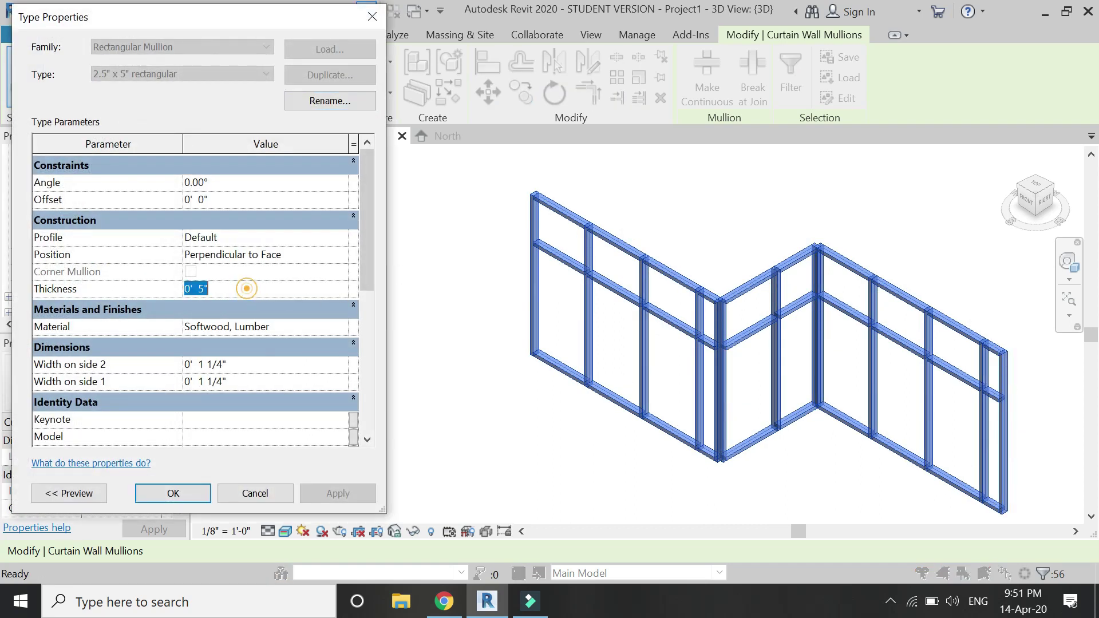
pyautogui.write('4"')
pyautogui.press('Return')
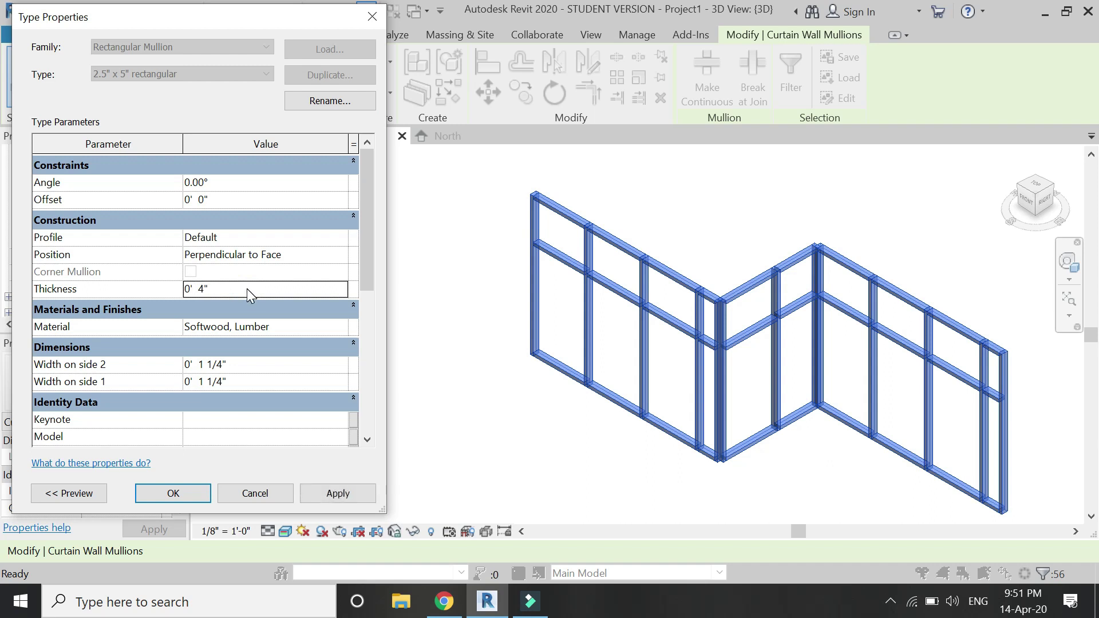
pyautogui.click(250, 365)
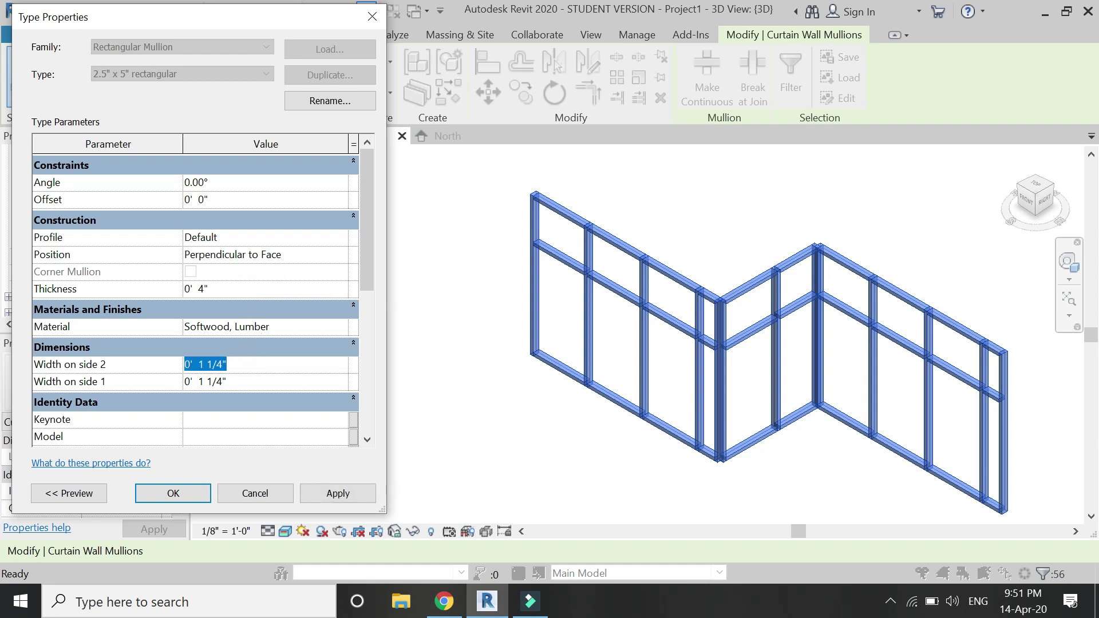
pyautogui.write('1.5')
pyautogui.press('Return')
pyautogui.click(246, 380)
pyautogui.write('1.')
pyautogui.press('Return')
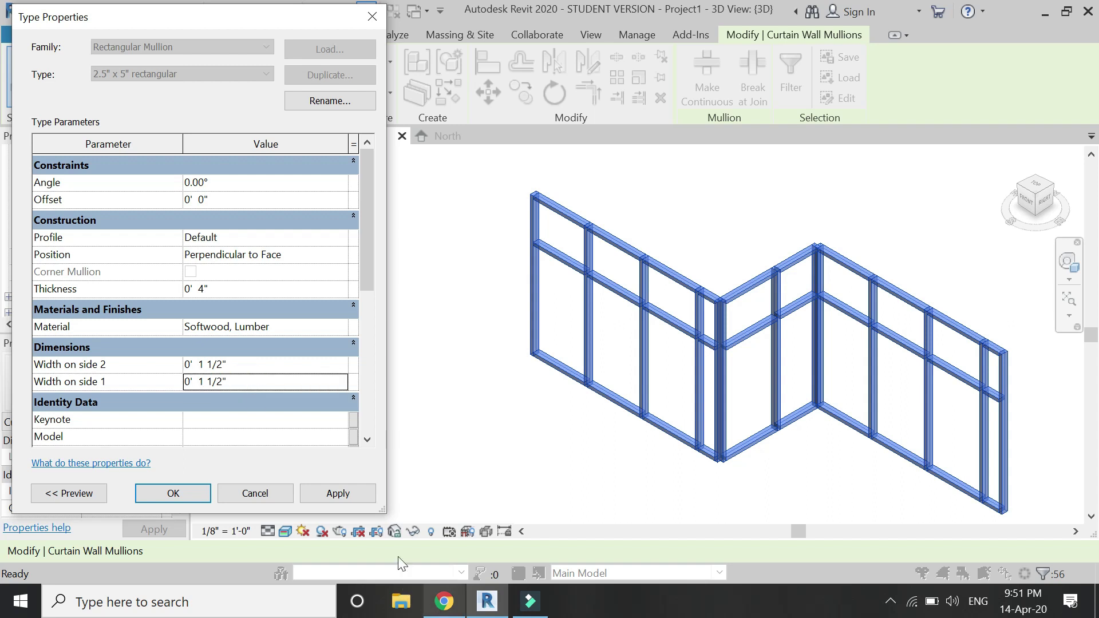
pyautogui.click(339, 493)
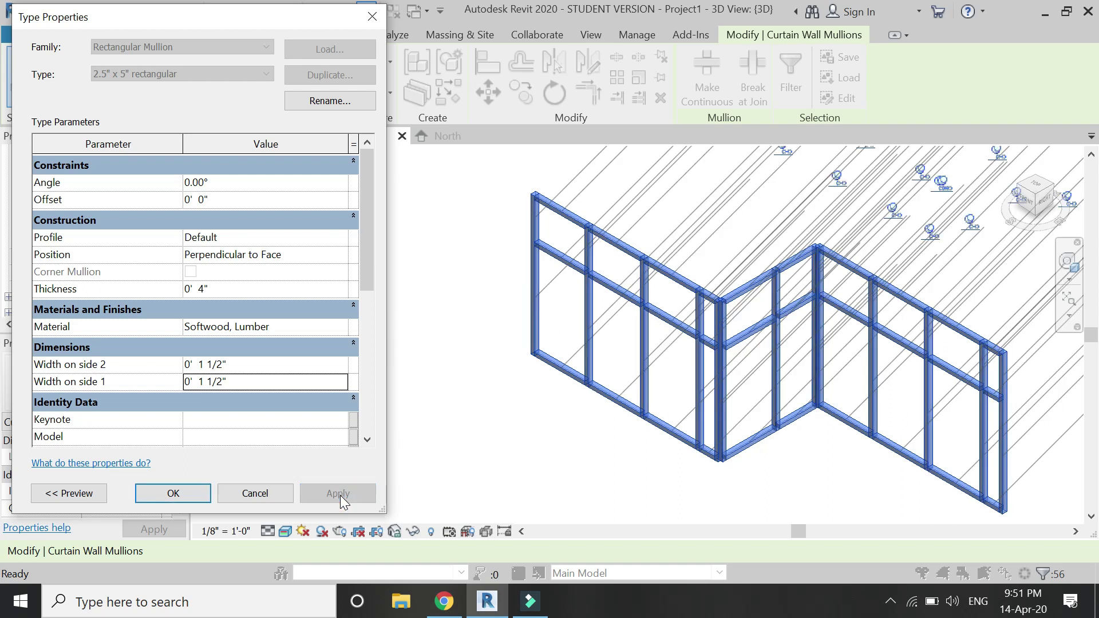
# Accept the mullion type changes, deselect the mullions, and zoom around the 3D view.
pyautogui.click(173, 493)
pyautogui.click(501, 400)
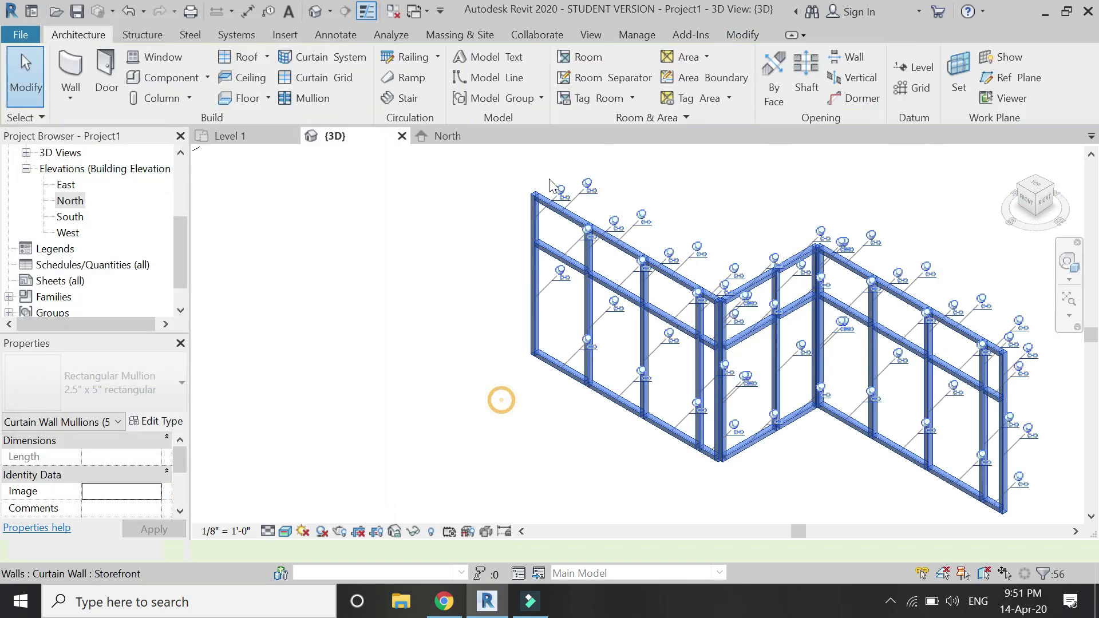
pyautogui.scroll(5, 521, 201)
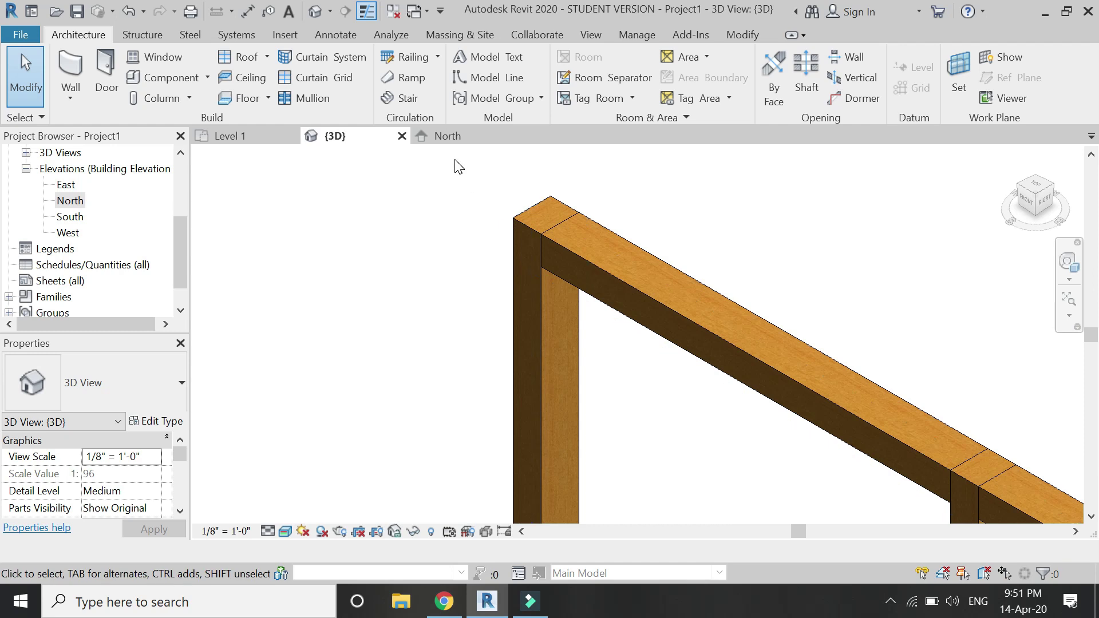
pyautogui.scroll(-4, 457, 166)
pyautogui.scroll(-2, 443, 266)
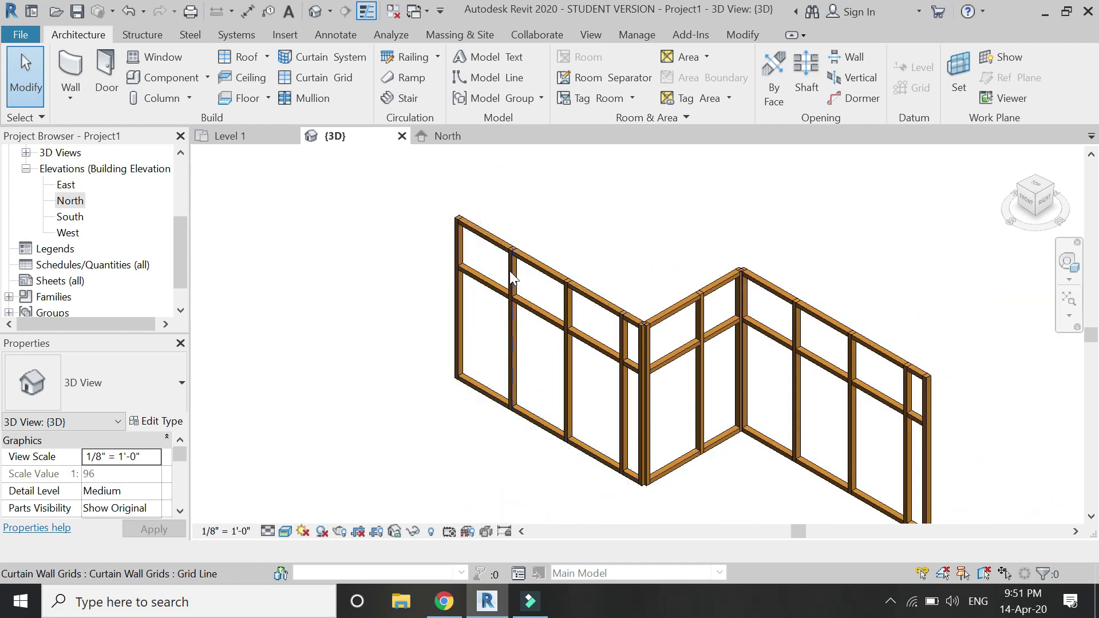
pyautogui.scroll(-2, 613, 400)
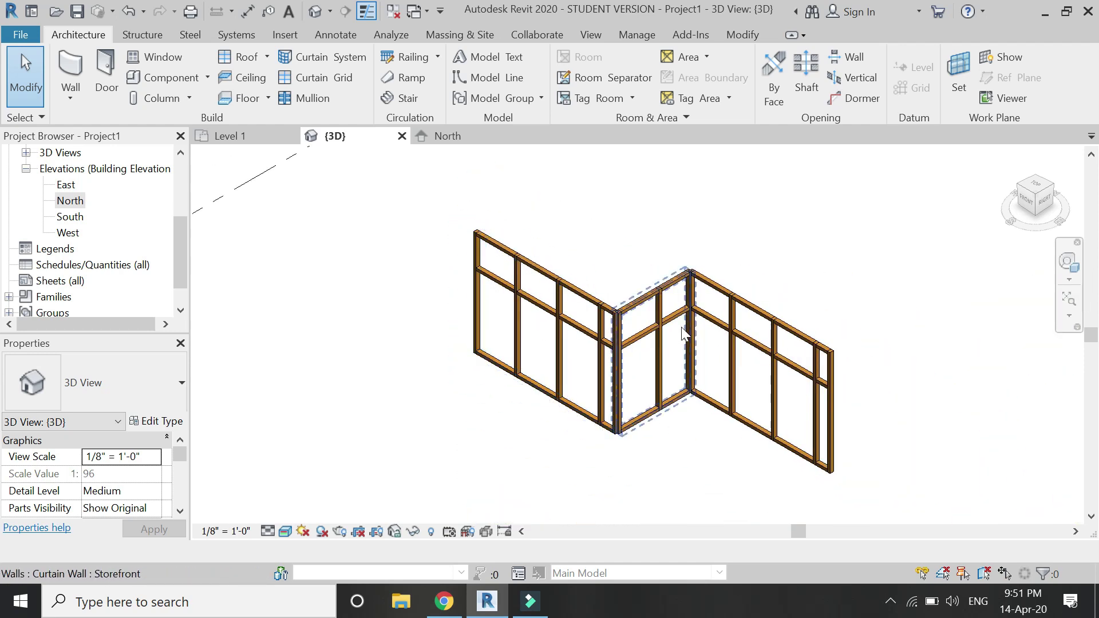
# Go to the Level 1 floor plan, zoom in, and start the Wall tool.
pyautogui.click(235, 140)
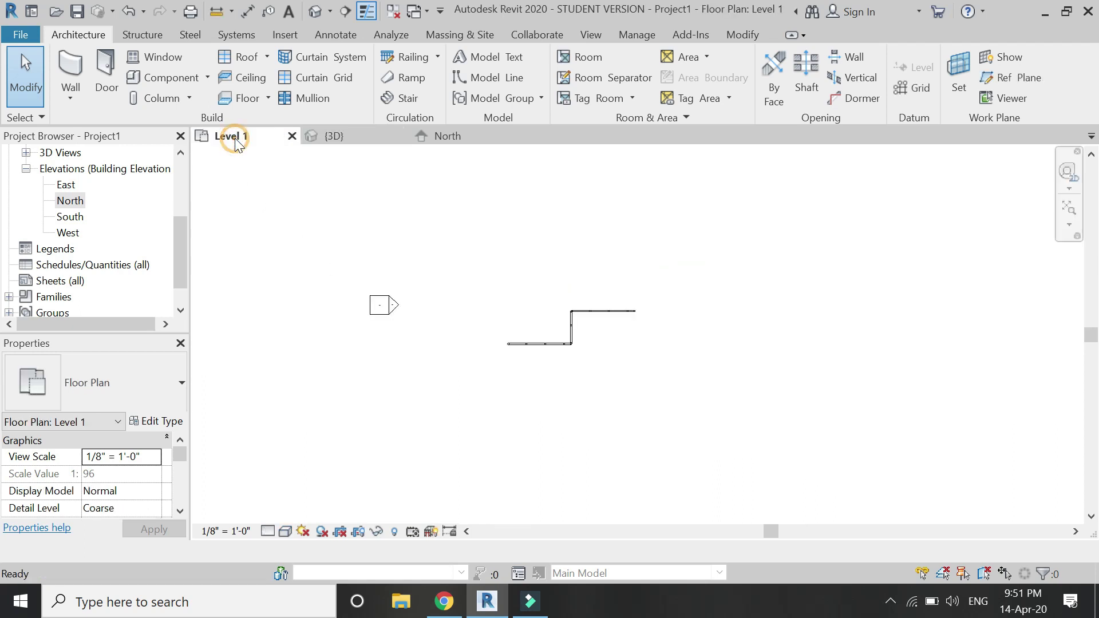
pyautogui.scroll(4, 516, 349)
pyautogui.scroll(1, 473, 306)
pyautogui.scroll(3, 489, 300)
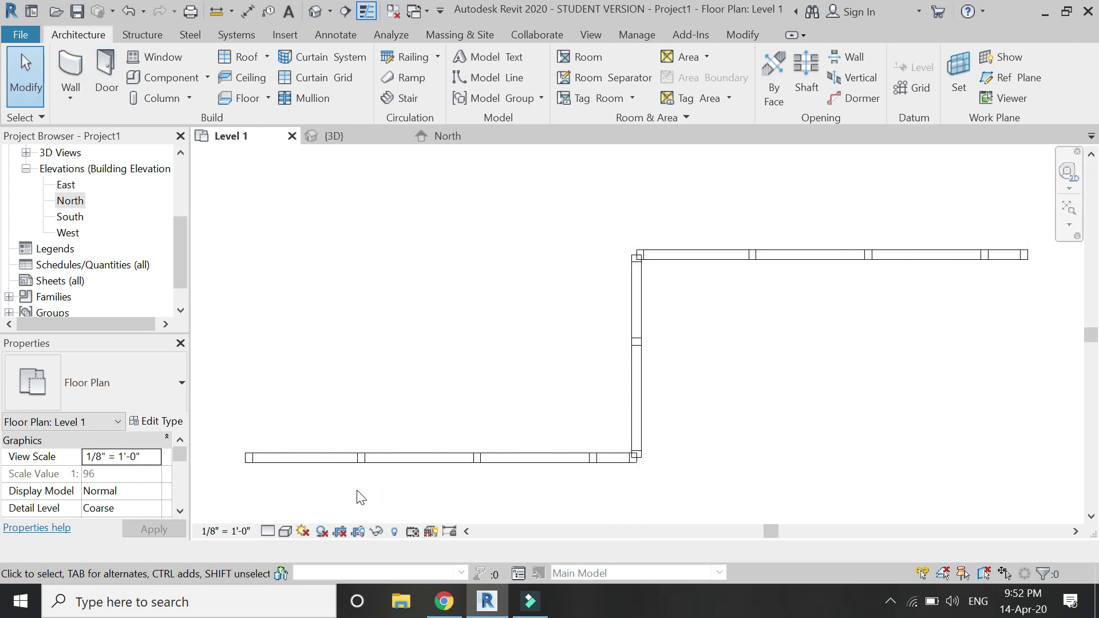
pyautogui.click(77, 71)
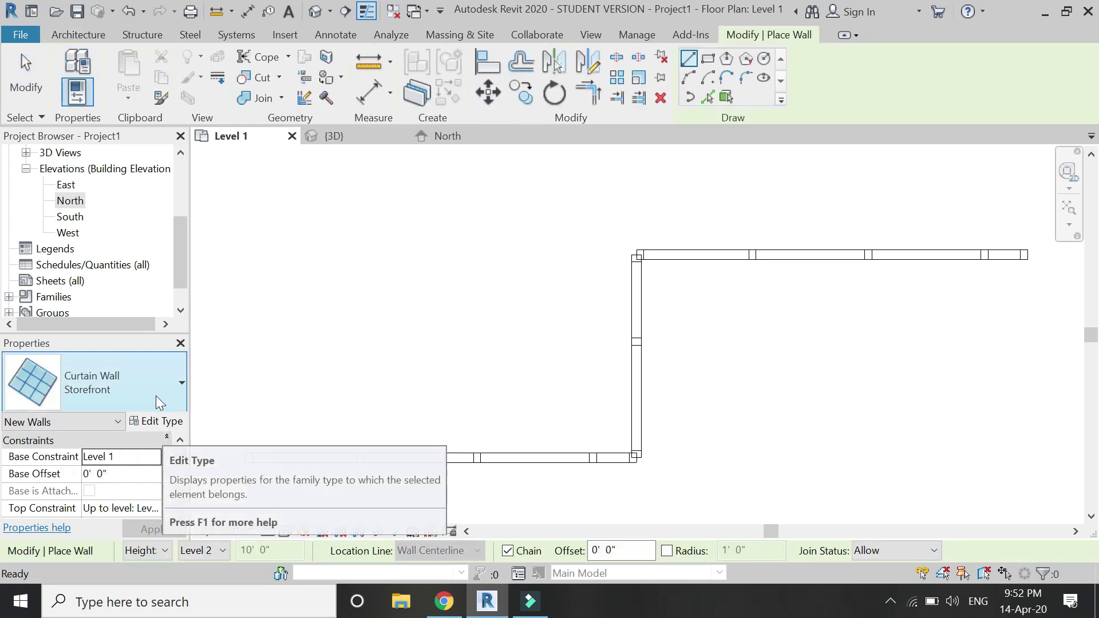
# Duplicate the Generic - 8" wall type as 'Gyspum Wall Board'.
pyautogui.click(157, 398)
pyautogui.scroll(2, 121, 140)
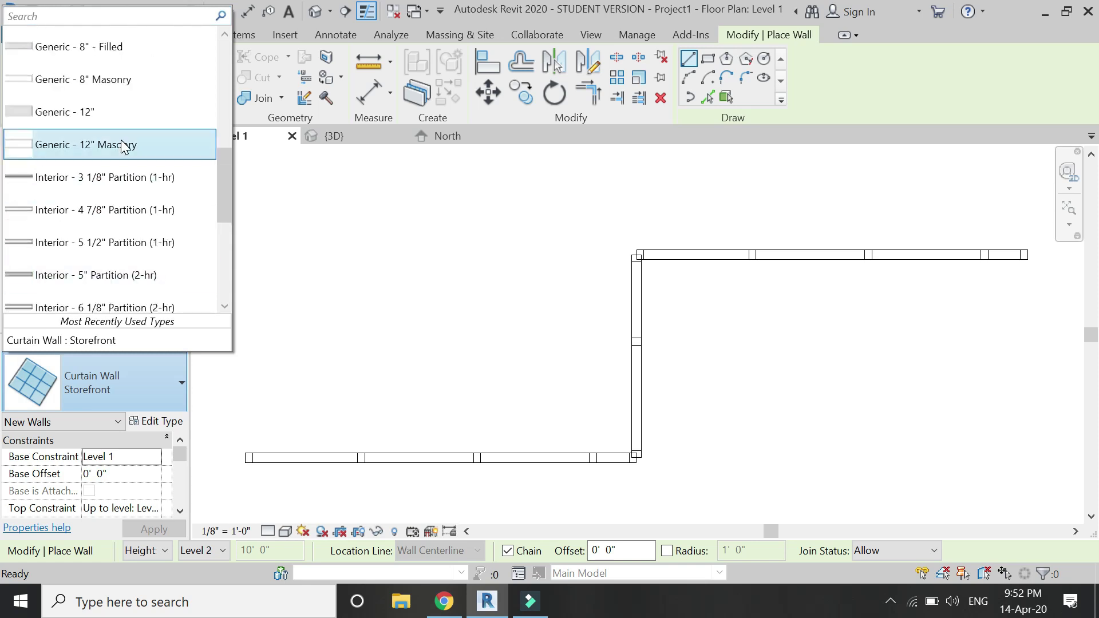
pyautogui.scroll(1, 122, 146)
pyautogui.click(86, 96)
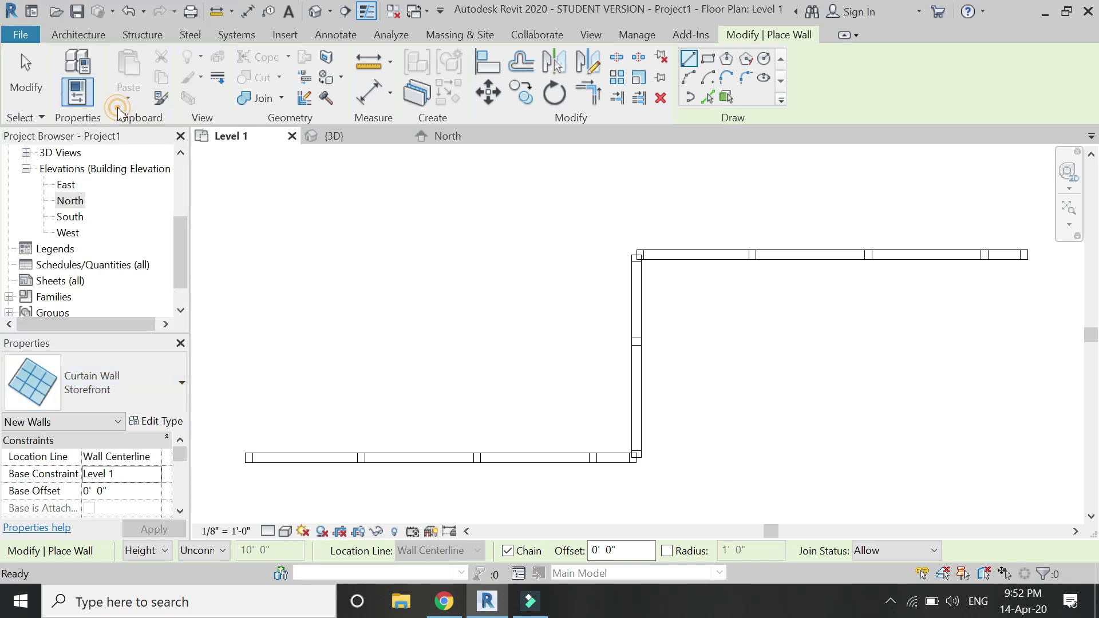
pyautogui.click(152, 421)
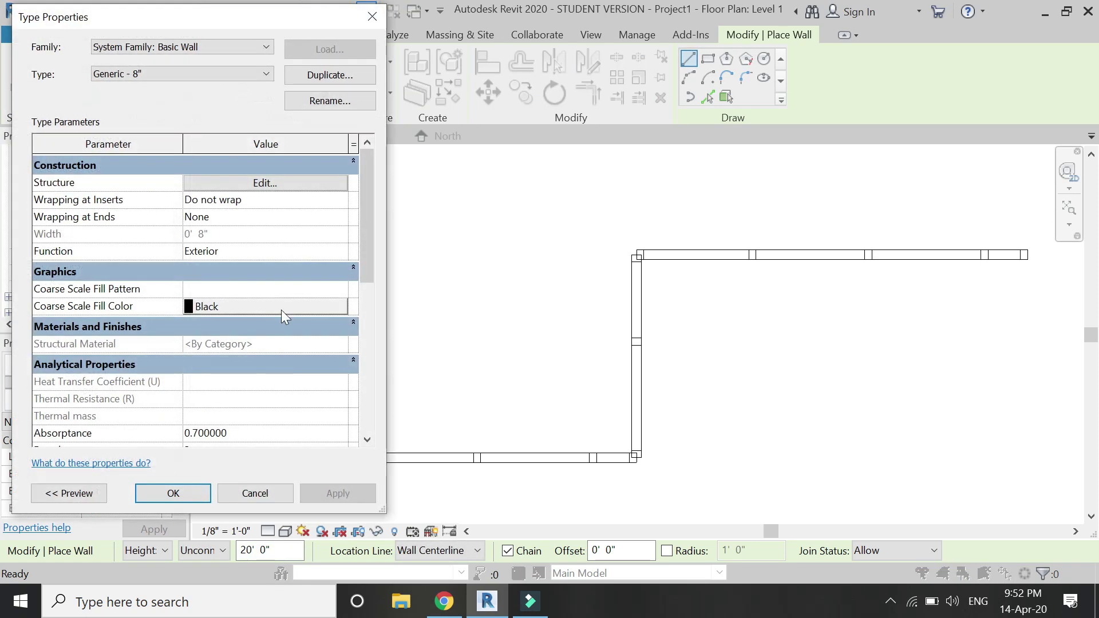
pyautogui.click(330, 75)
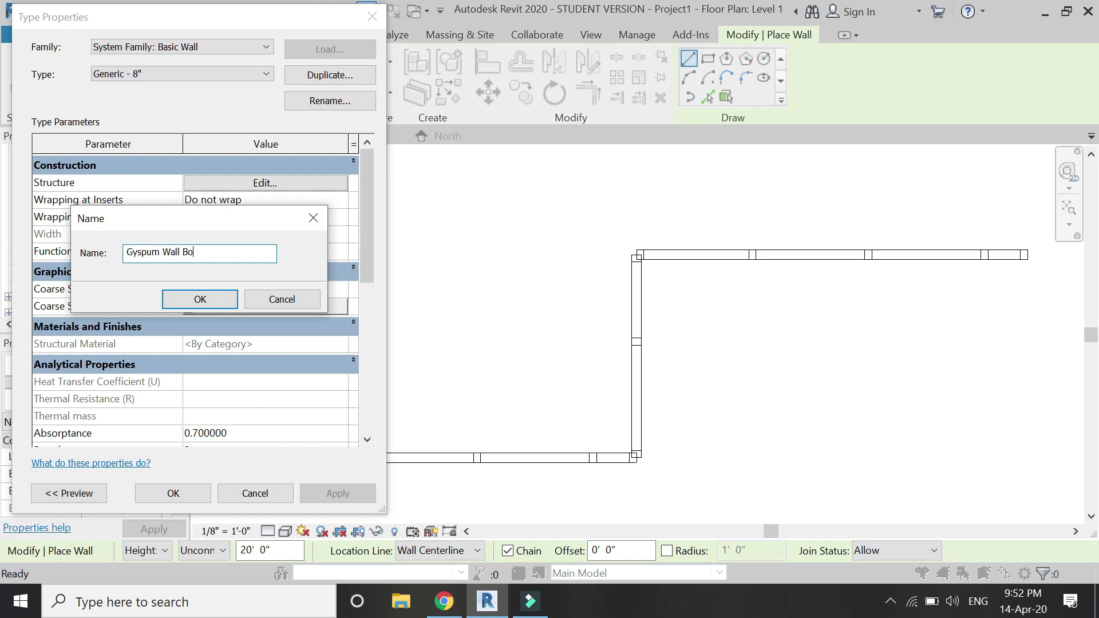
pyautogui.click(224, 299)
# Make the wall's single structure layer 1/2" Gypsum Wall Board and close the type dialogs.
pyautogui.click(260, 184)
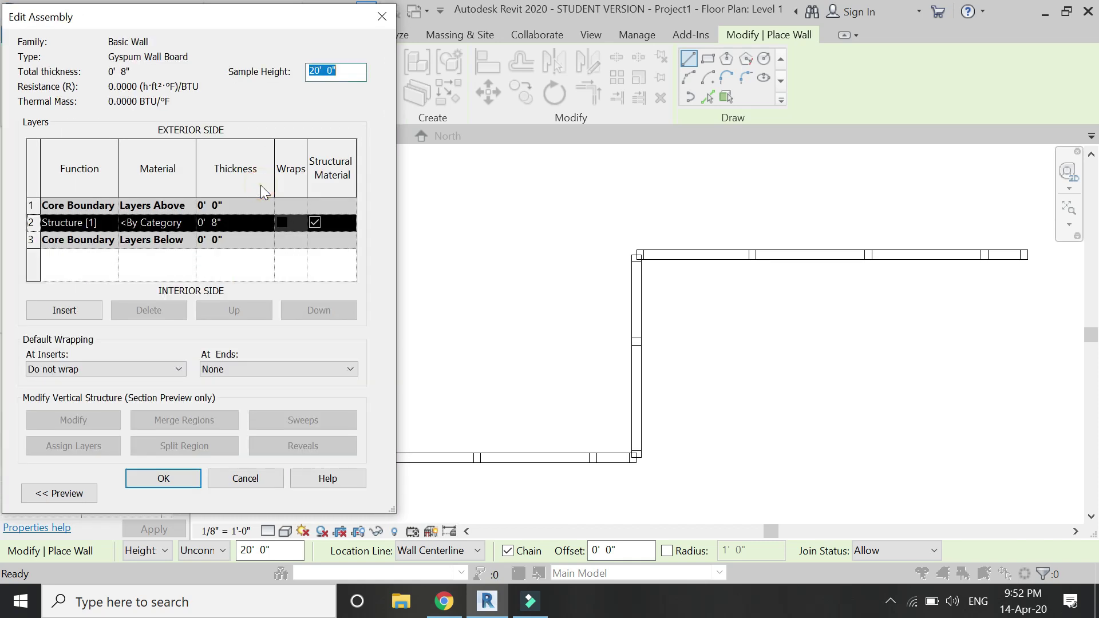
pyautogui.click(253, 227)
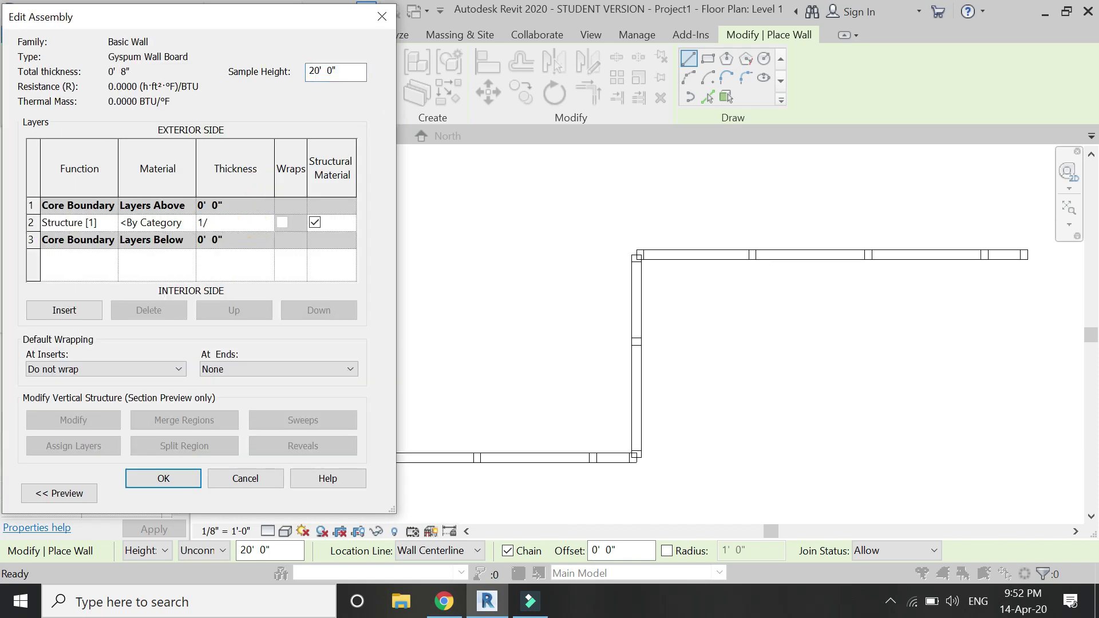
pyautogui.click(192, 223)
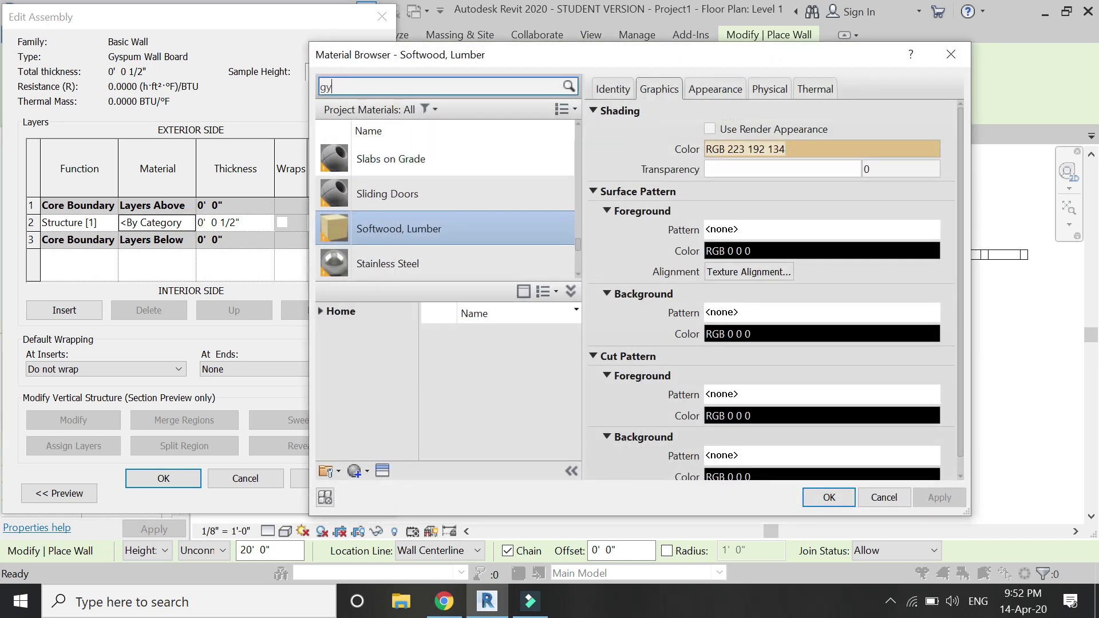
pyautogui.click(391, 88)
pyautogui.write('gyps')
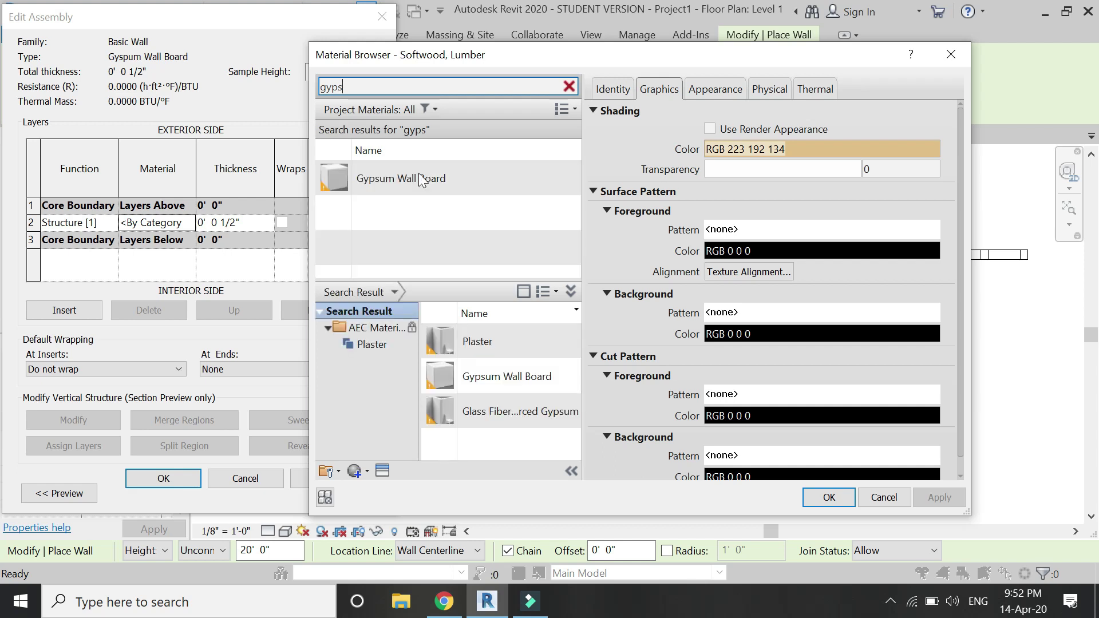
pyautogui.click(423, 181)
pyautogui.click(828, 497)
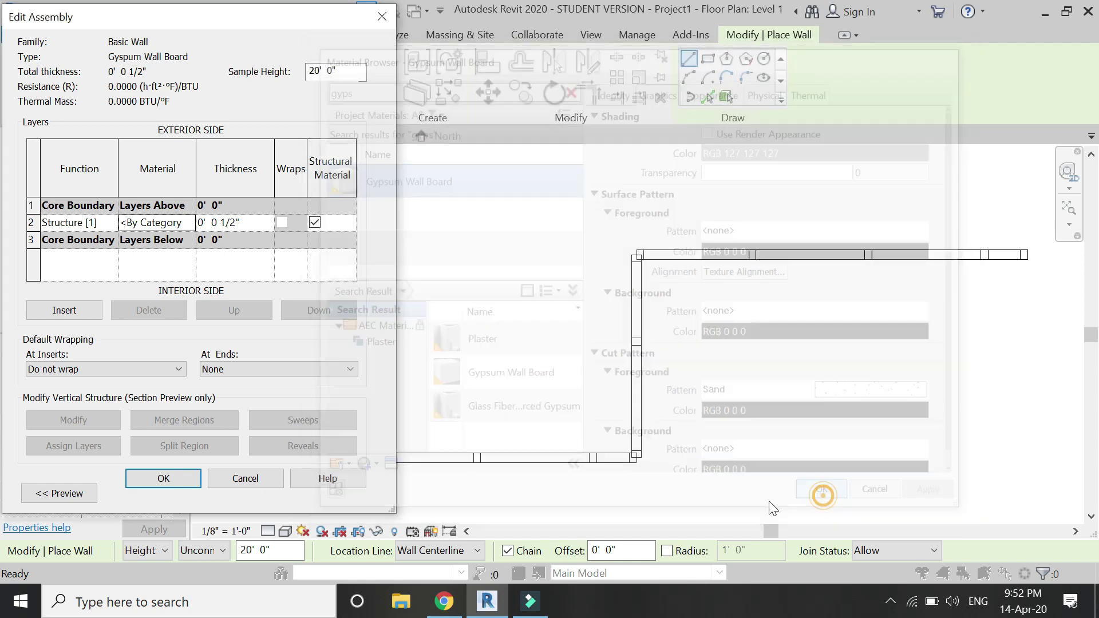
pyautogui.click(191, 482)
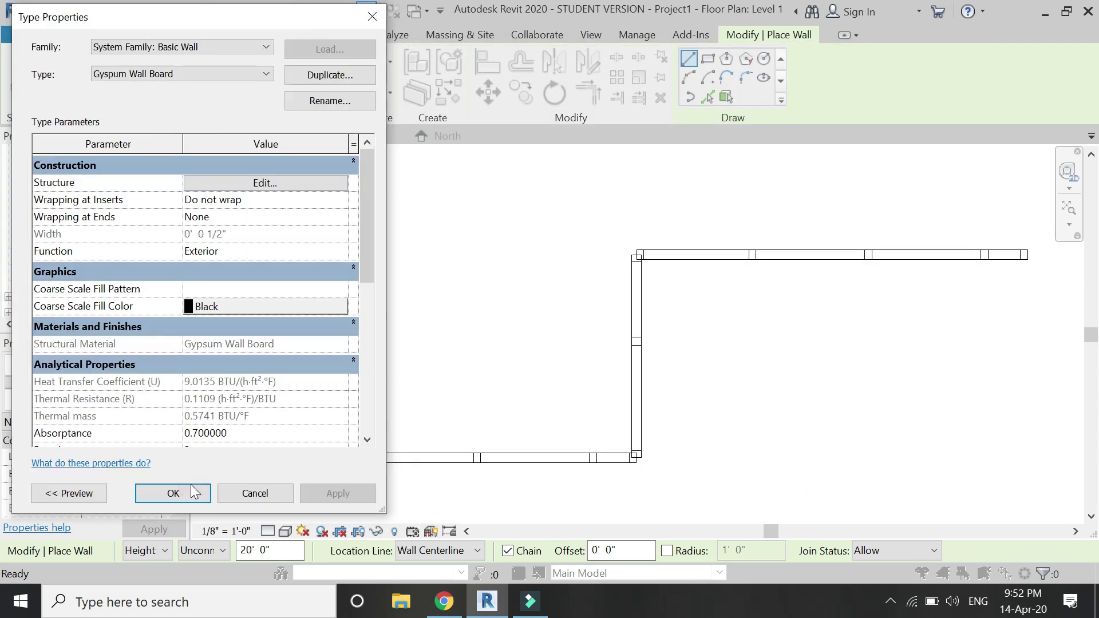
pyautogui.click(191, 489)
pyautogui.click(153, 456)
# Set the location line to Finish Face: Interior and wall height up to Level 2.
pyautogui.click(139, 517)
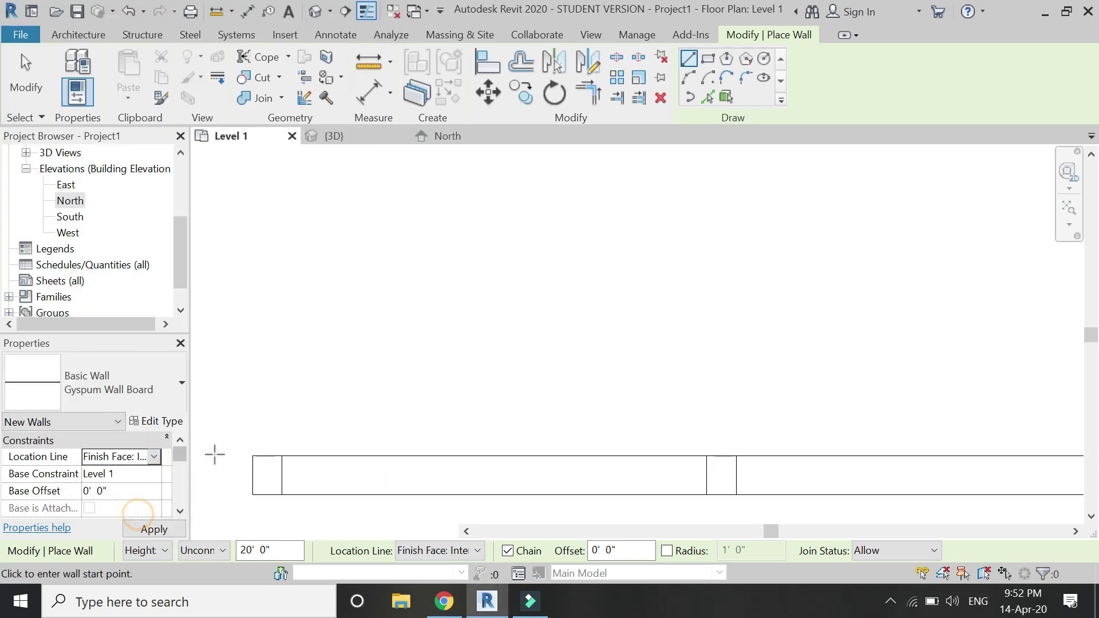
pyautogui.scroll(-2, 216, 451)
pyautogui.click(223, 550)
pyautogui.click(194, 576)
pyautogui.scroll(-2, 480, 449)
pyautogui.scroll(5, 400, 424)
# Draw gypsum walls from the lower-left corner across to the corner and up to the top corner.
pyautogui.click(393, 425)
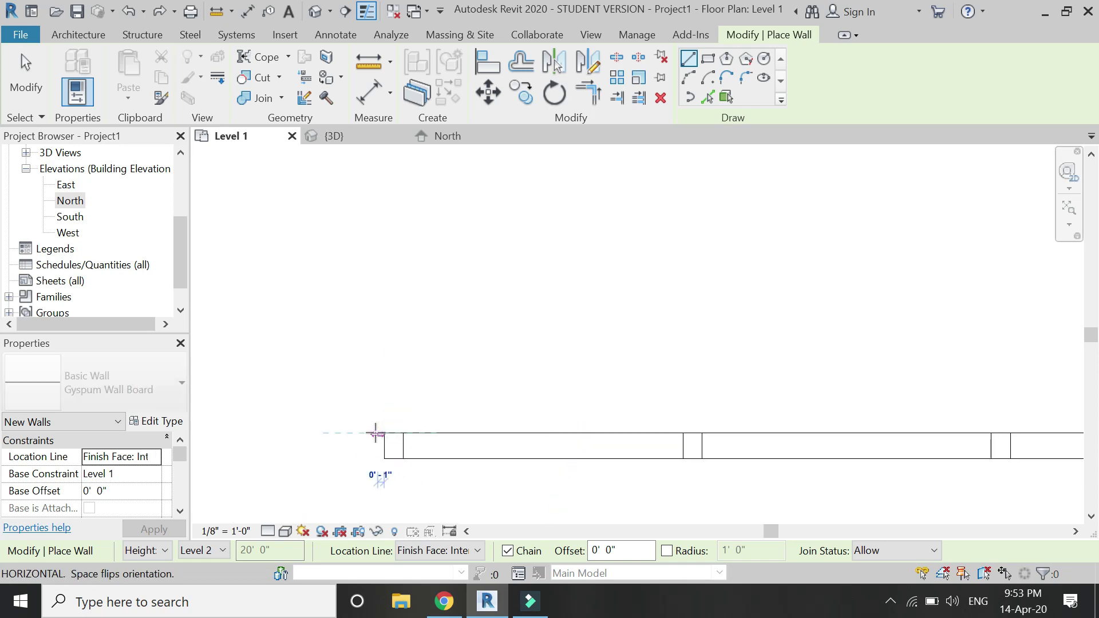
pyautogui.scroll(-4, 378, 432)
pyautogui.scroll(5, 824, 429)
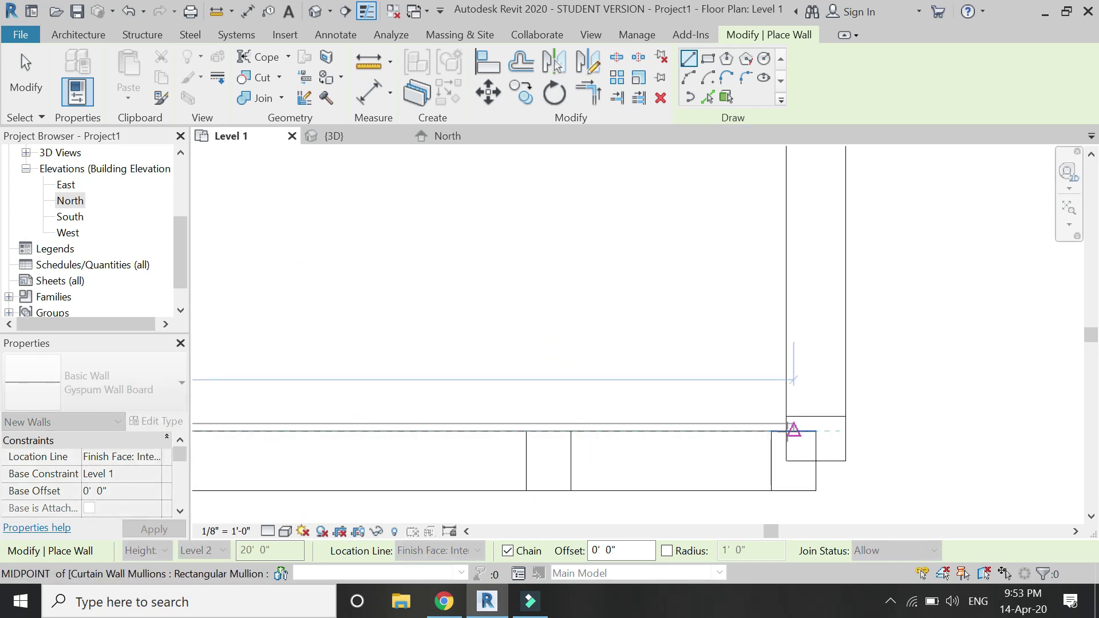
pyautogui.click(785, 430)
pyautogui.scroll(-2, 781, 430)
pyautogui.scroll(-2, 682, 438)
pyautogui.scroll(4, 695, 217)
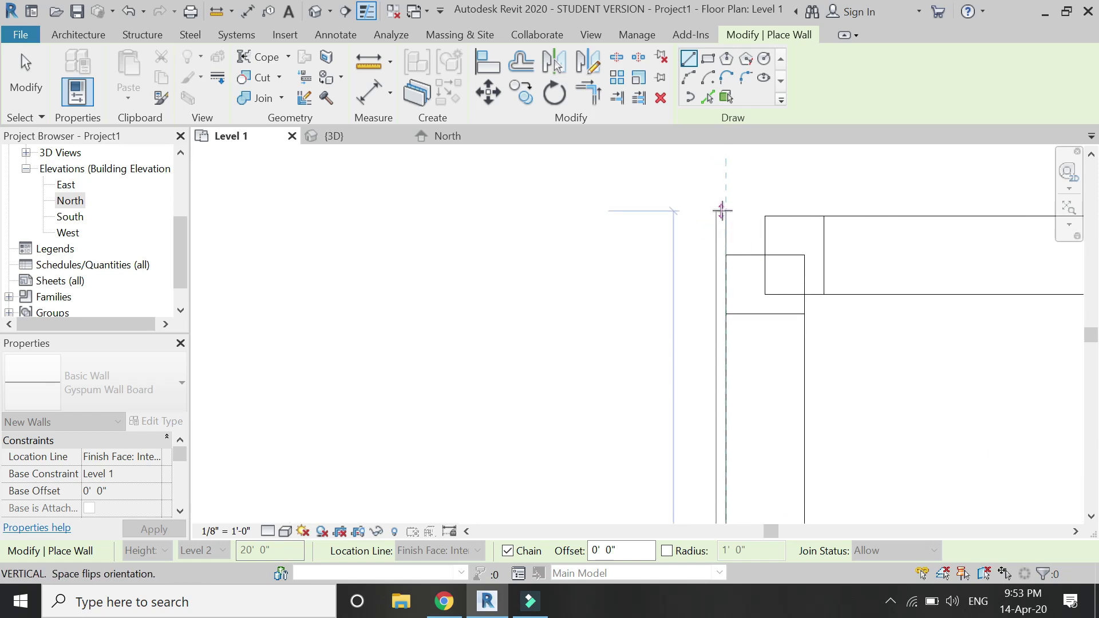
pyautogui.click(722, 210)
pyautogui.press('Escape')
# Draw a gypsum wall from the upper corner to the curtain wall's right end.
pyautogui.scroll(2, 763, 215)
pyautogui.click(755, 216)
pyautogui.scroll(-2, 576, 255)
pyautogui.scroll(1, 647, 253)
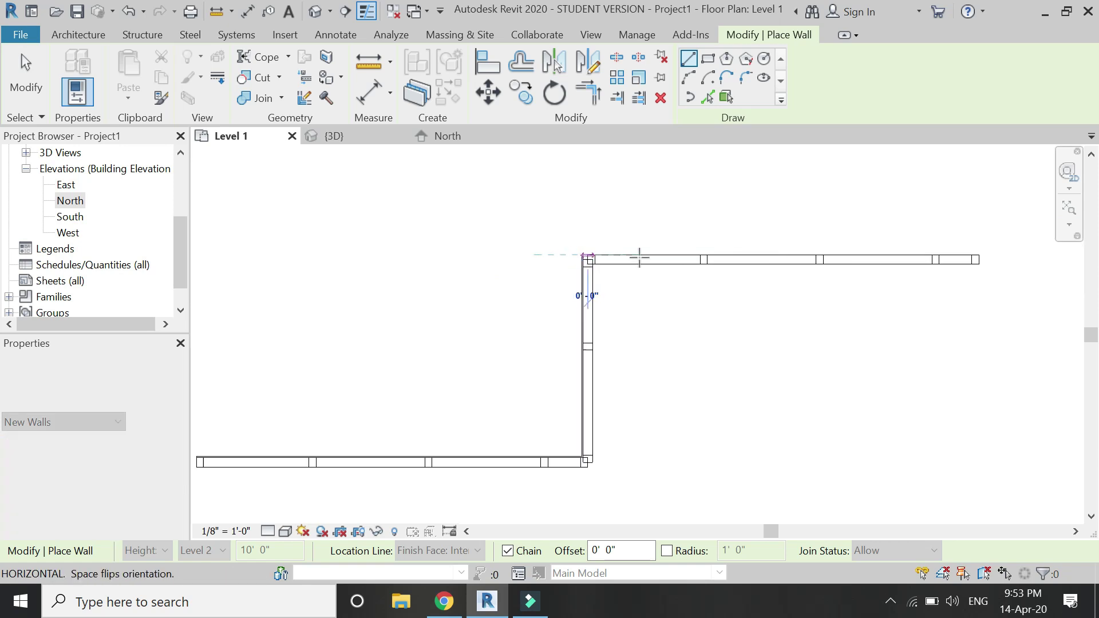
pyautogui.scroll(4, 978, 252)
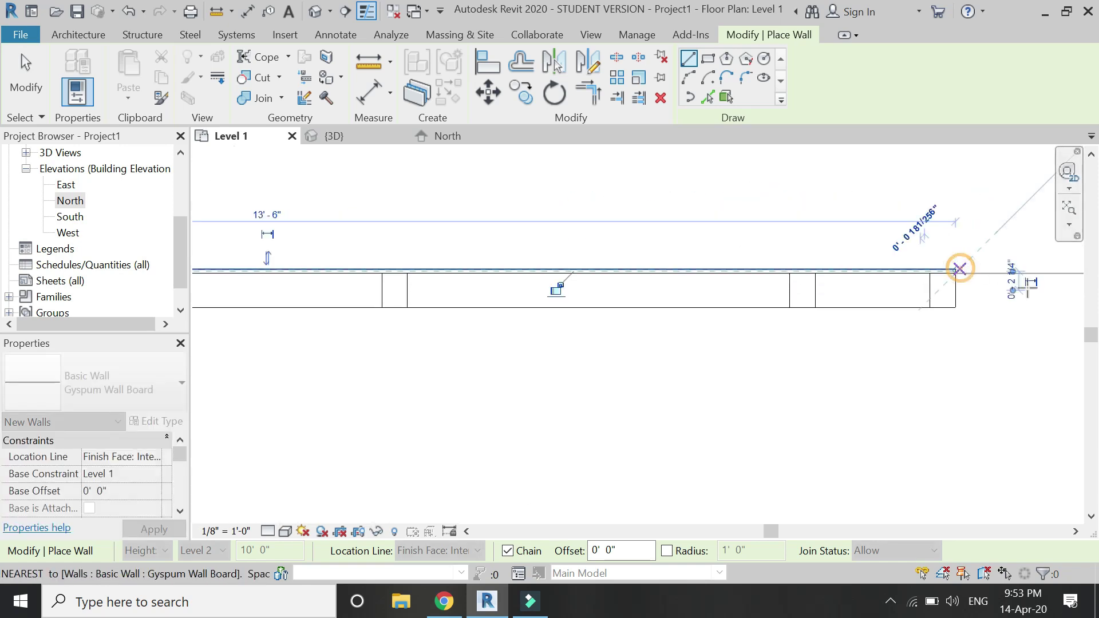
pyautogui.click(1035, 297)
pyautogui.press('Escape')
pyautogui.scroll(-3, 894, 315)
pyautogui.scroll(3, 405, 269)
pyautogui.press('Escape')
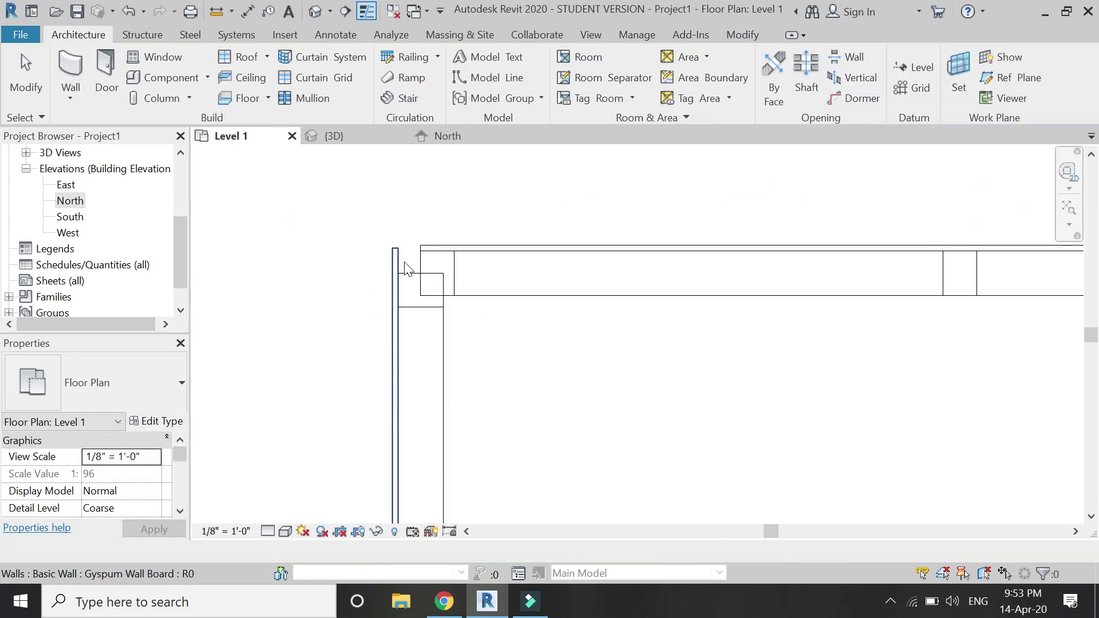
# Try Trim/Extend with TR, then restart wall placement and cancel a false start.
pyautogui.moveTo(400, 262); pyautogui.dragTo(417, 283)
pyautogui.press('t')
pyautogui.press('r')
pyautogui.scroll(-2, 513, 203)
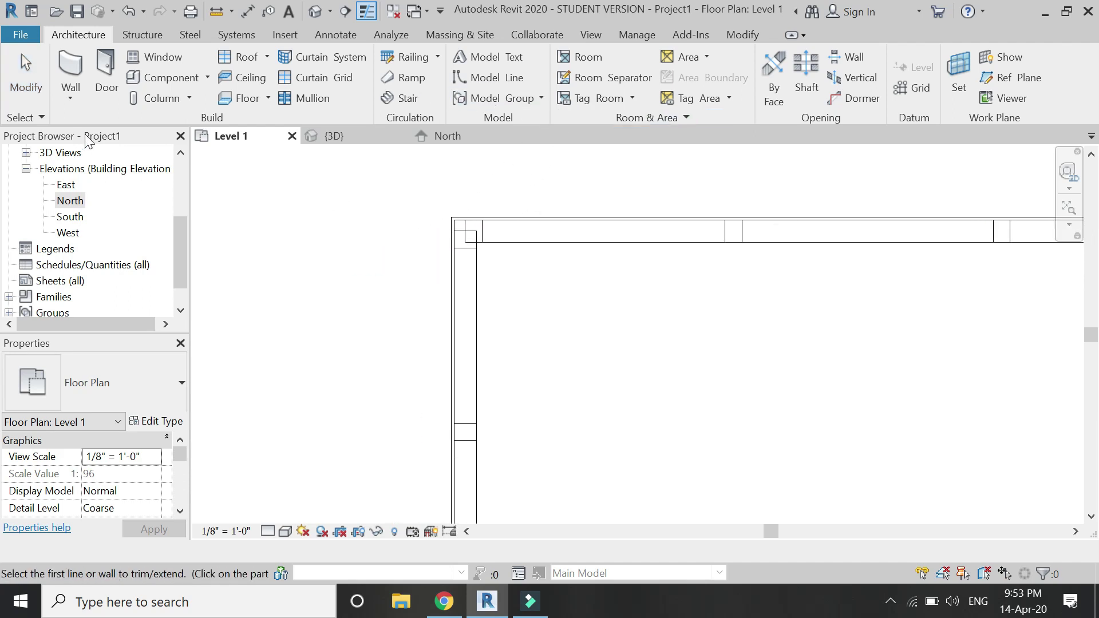
pyautogui.click(71, 68)
pyautogui.scroll(-3, 487, 344)
pyautogui.scroll(4, 398, 341)
pyautogui.click(414, 314)
pyautogui.press('Escape')
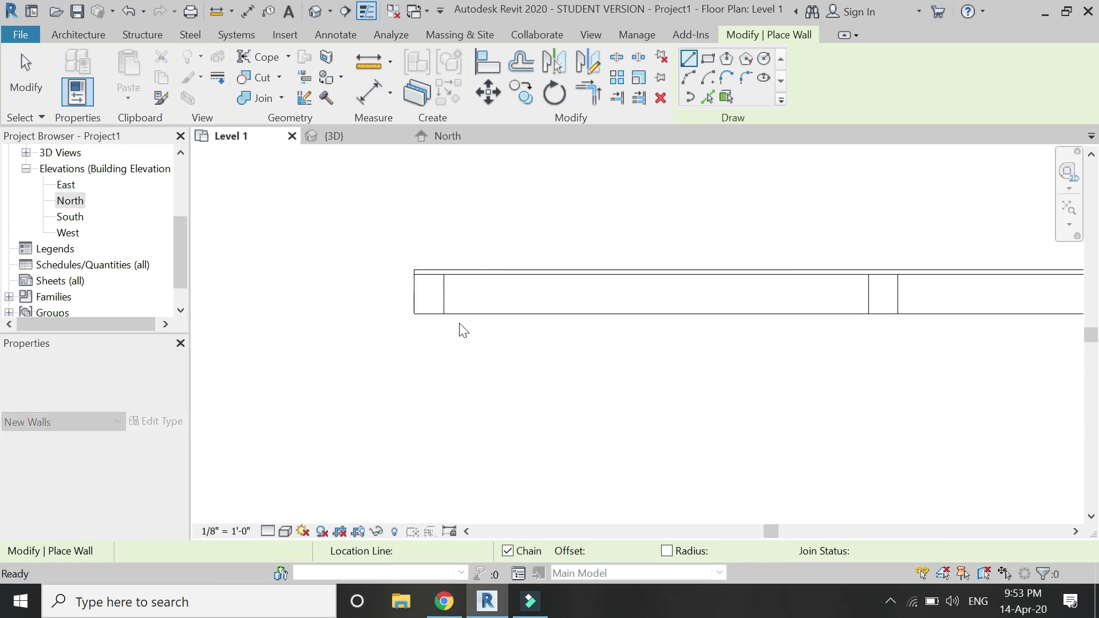
# Switch the location line to Finish Face: Exterior and draw the final wall segment to the corner.
pyautogui.click(155, 457)
pyautogui.click(112, 496)
pyautogui.click(445, 322)
pyautogui.scroll(-2, 258, 368)
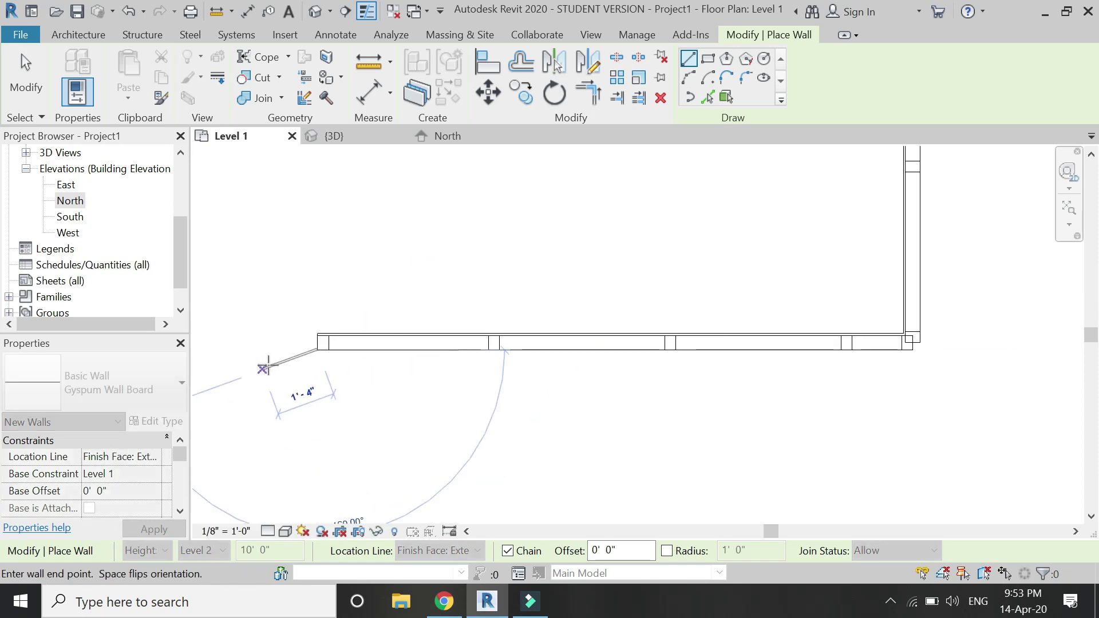
pyautogui.scroll(3, 516, 361)
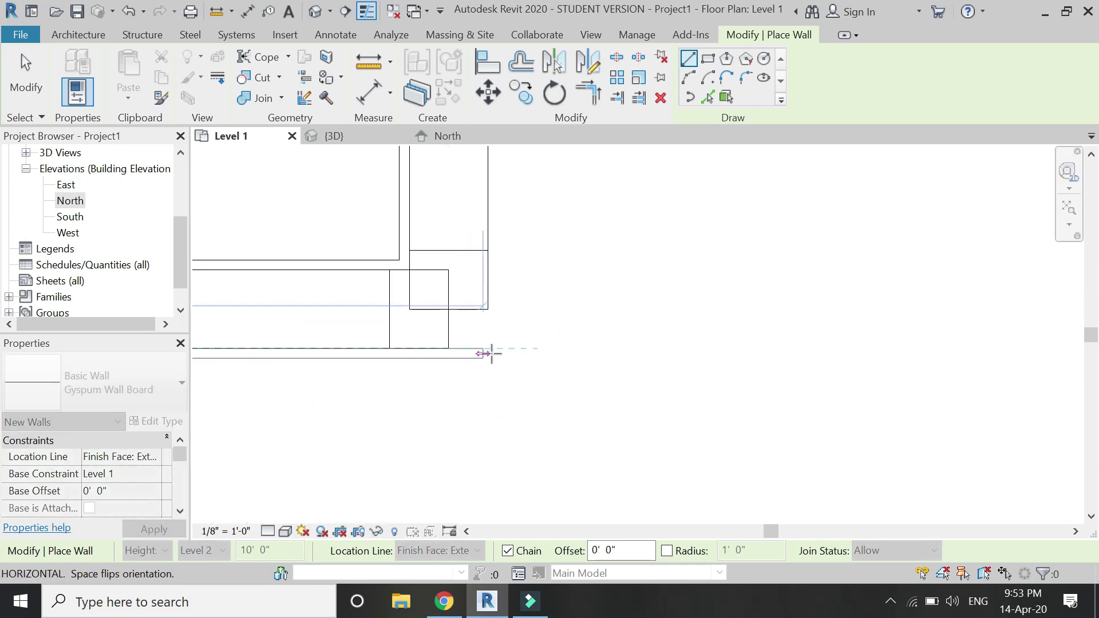
pyautogui.scroll(4, 488, 309)
pyautogui.scroll(5, 518, 324)
pyautogui.click(551, 225)
pyautogui.scroll(-4, 448, 290)
pyautogui.scroll(3, 1052, 284)
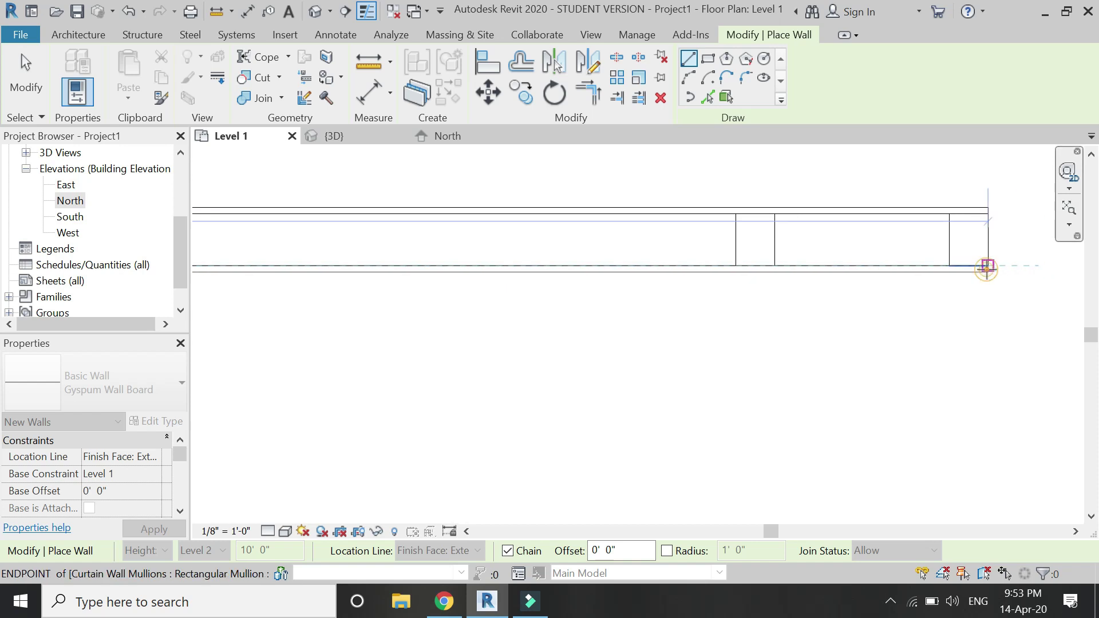
pyautogui.press('Escape')
pyautogui.press('Escape')
pyautogui.scroll(-2, 807, 284)
# In the 3D view, select the centre wall and all its instances in the project.
pyautogui.click(362, 136)
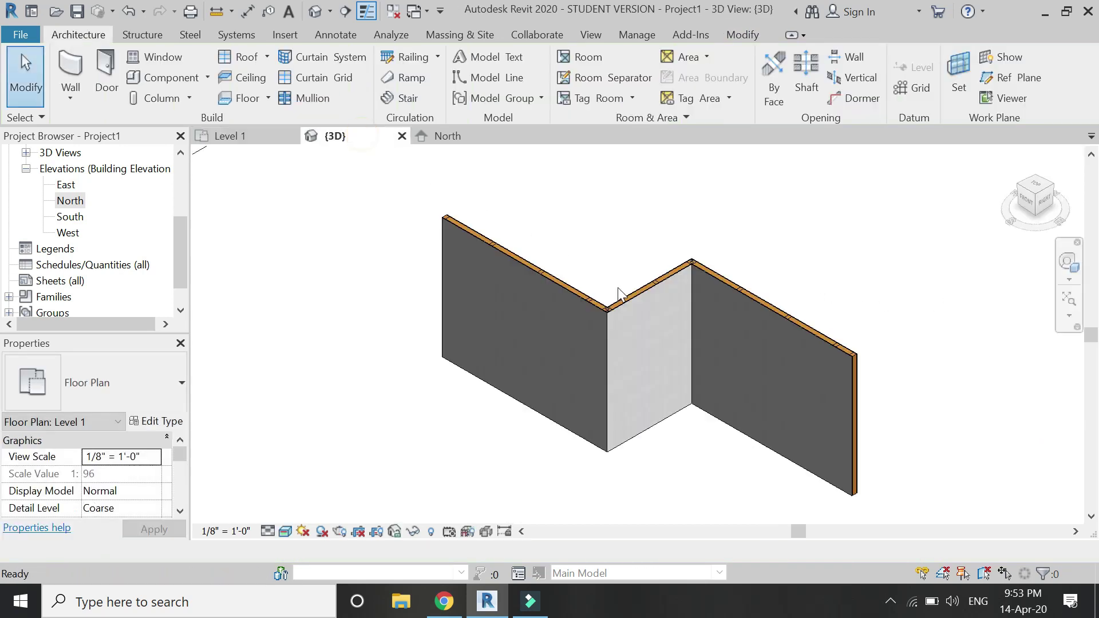
pyautogui.scroll(3, 641, 449)
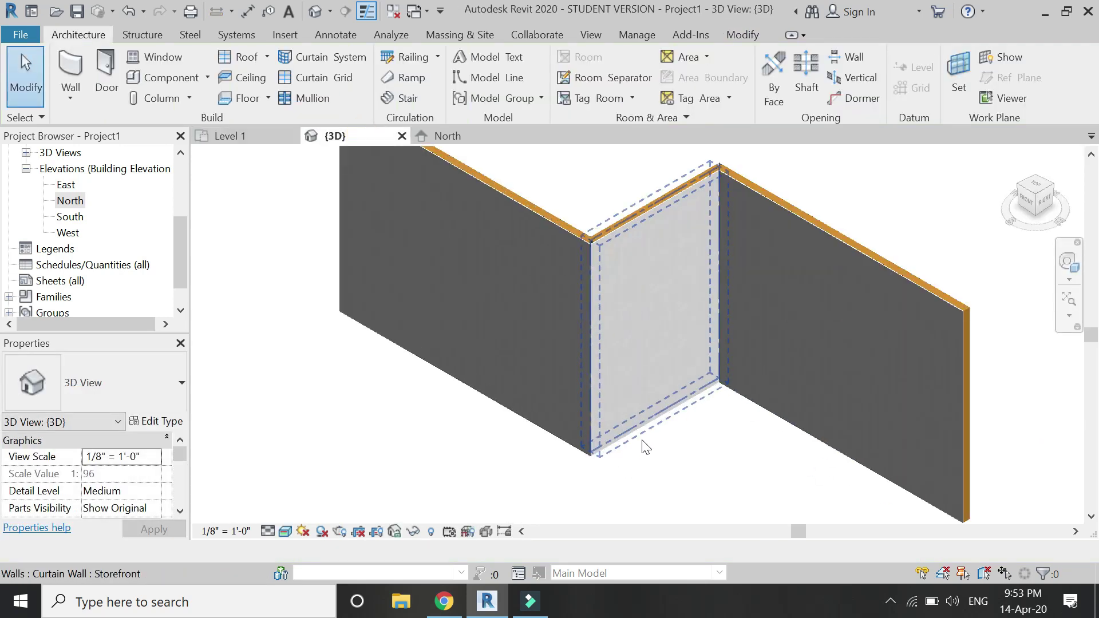
pyautogui.scroll(3, 604, 448)
pyautogui.click(604, 445)
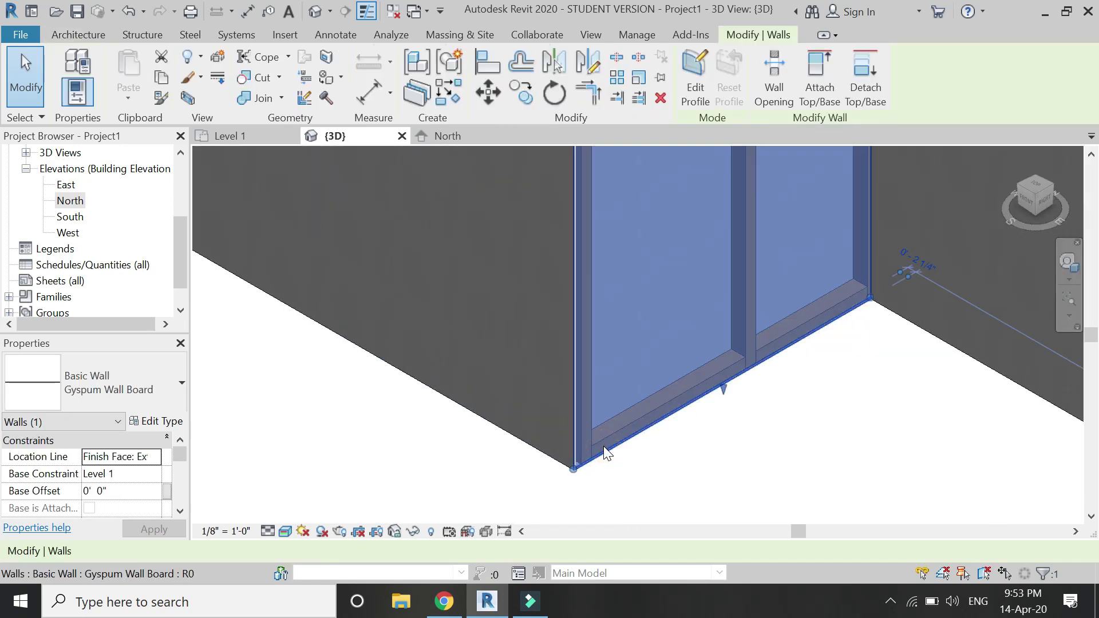
pyautogui.rightClick(604, 445)
pyautogui.moveTo(690, 223)
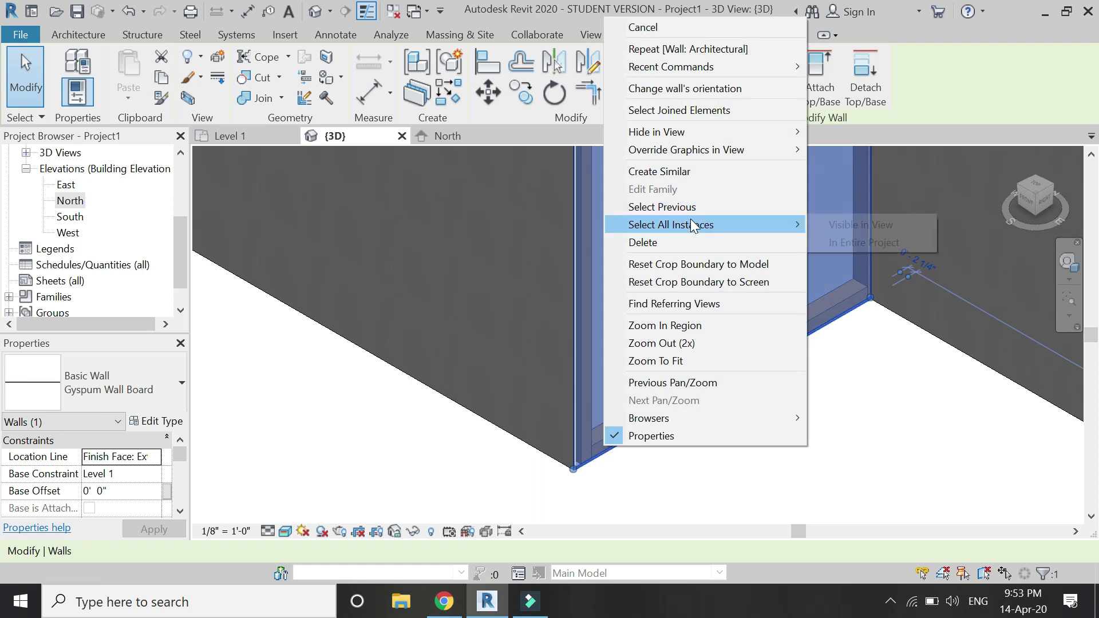
pyautogui.click(910, 241)
pyautogui.scroll(-4, 608, 393)
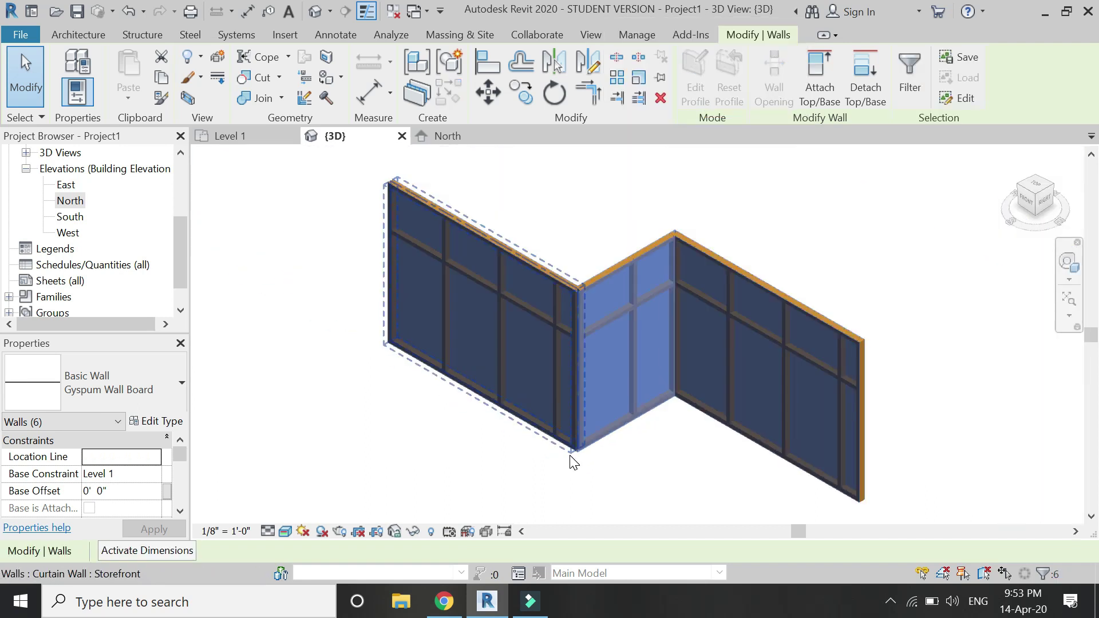
# Override the walls' graphics by category with 30 surface transparency, then deselect and recentre.
pyautogui.rightClick(626, 373)
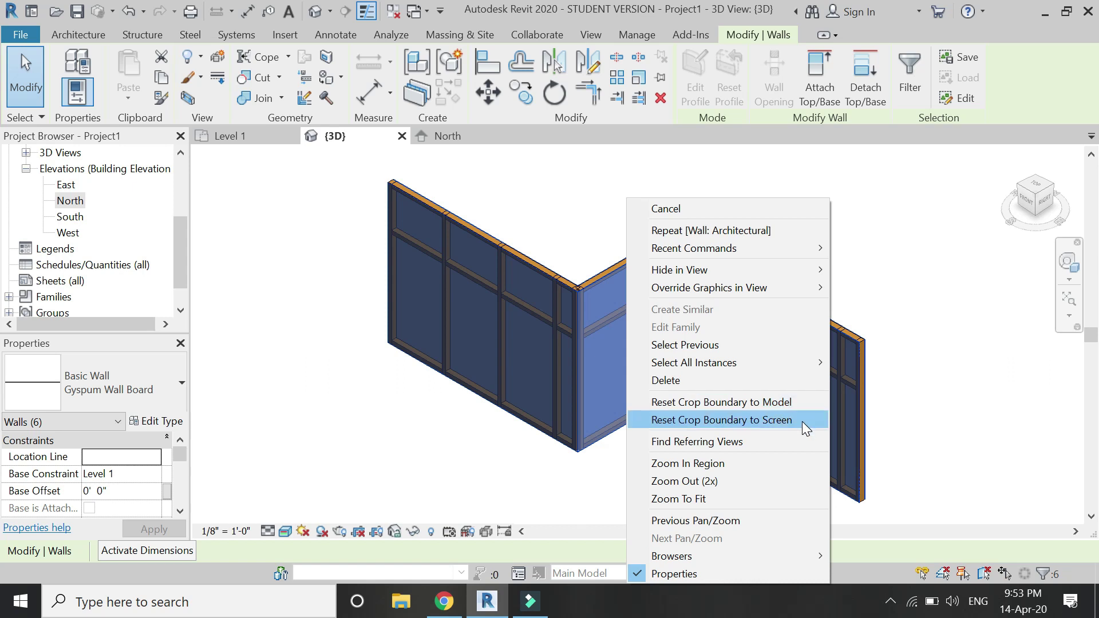
pyautogui.moveTo(800, 296)
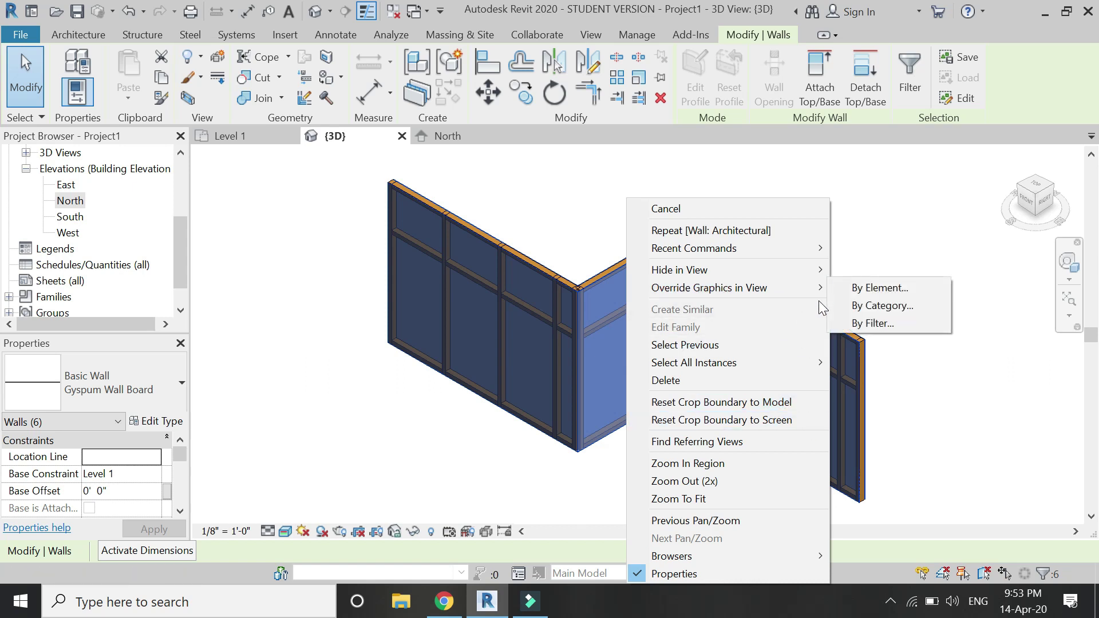
pyautogui.click(841, 306)
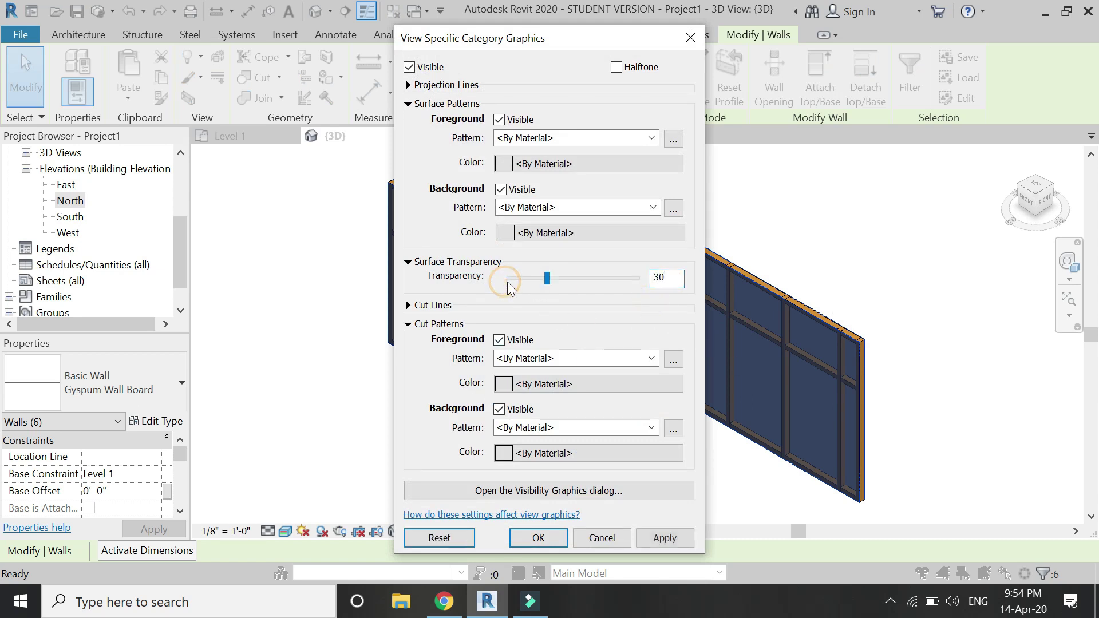
pyautogui.click(659, 540)
pyautogui.click(539, 540)
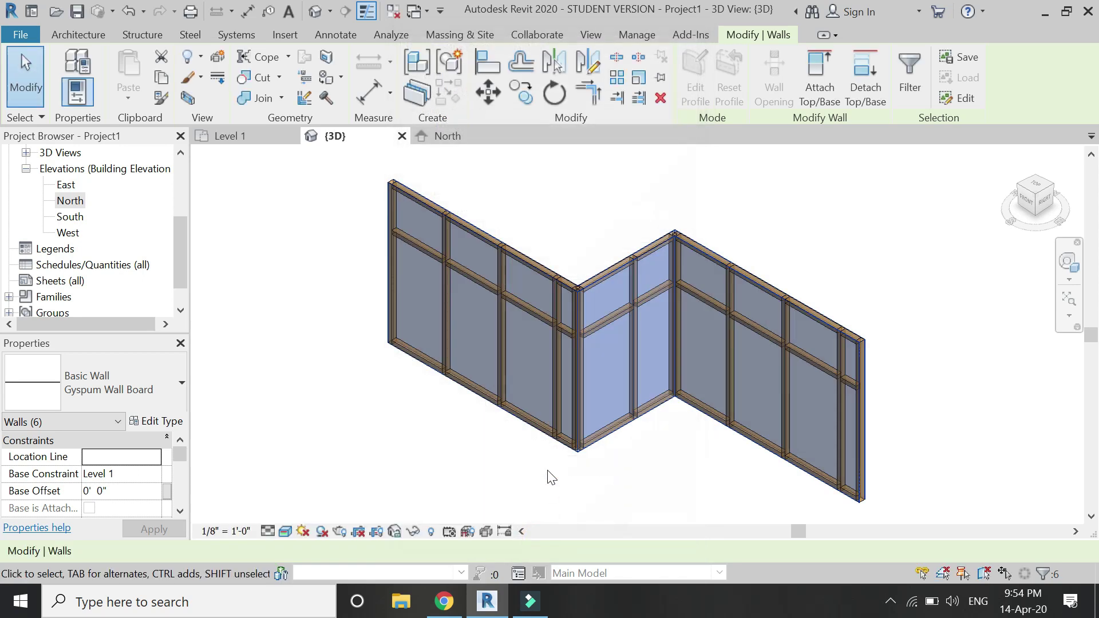
pyautogui.click(547, 484)
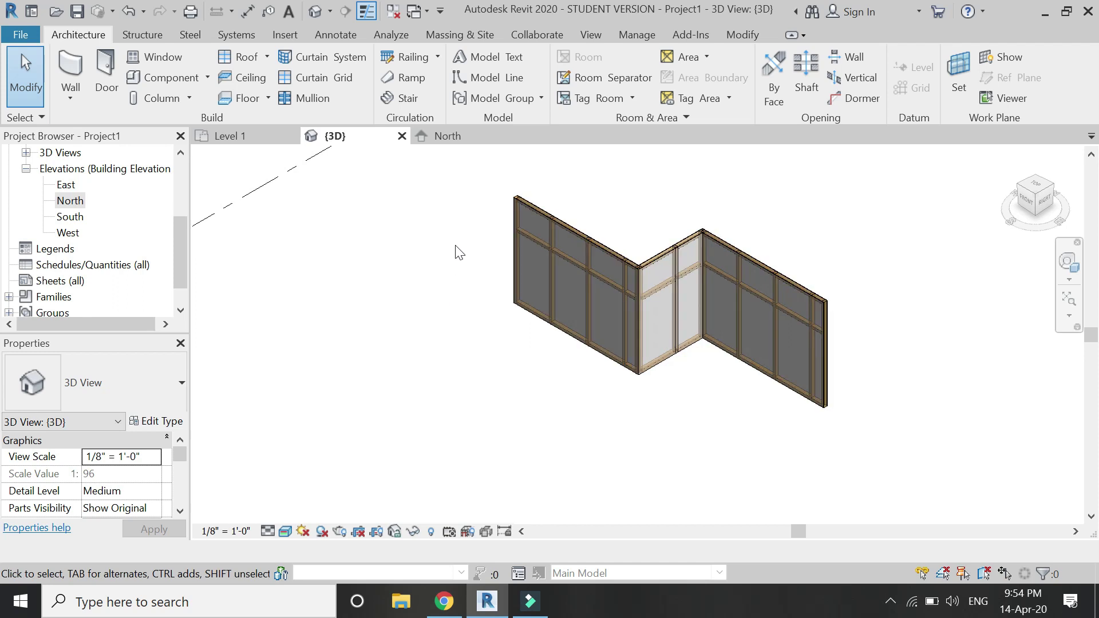
pyautogui.moveTo(459, 248); pyautogui.dragTo(497, 438, button='middle')
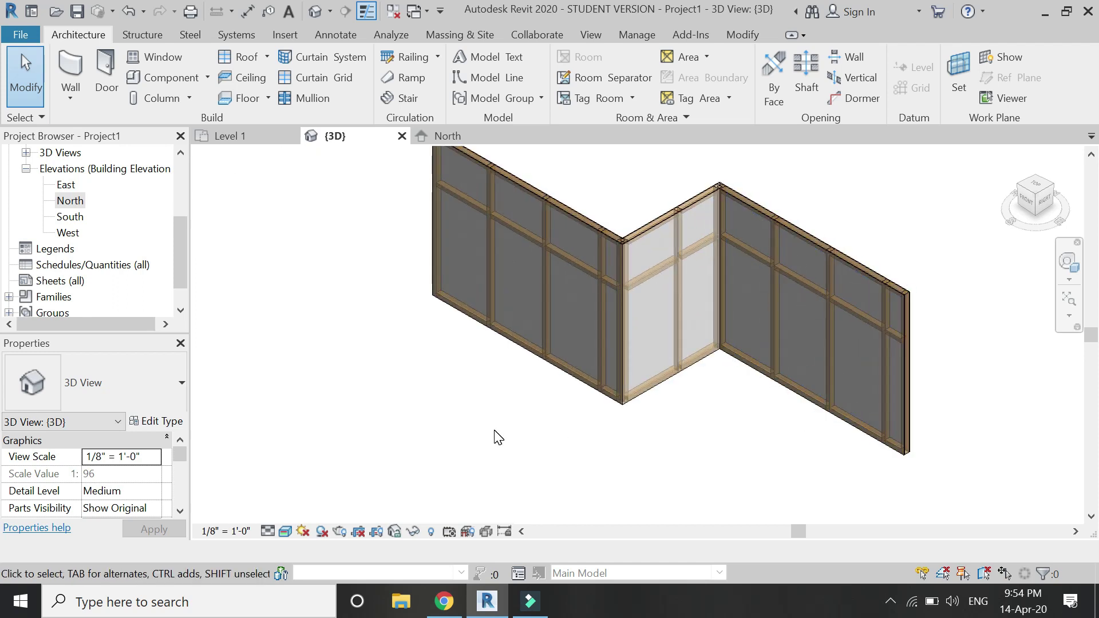
pyautogui.scroll(-3, 720, 358)
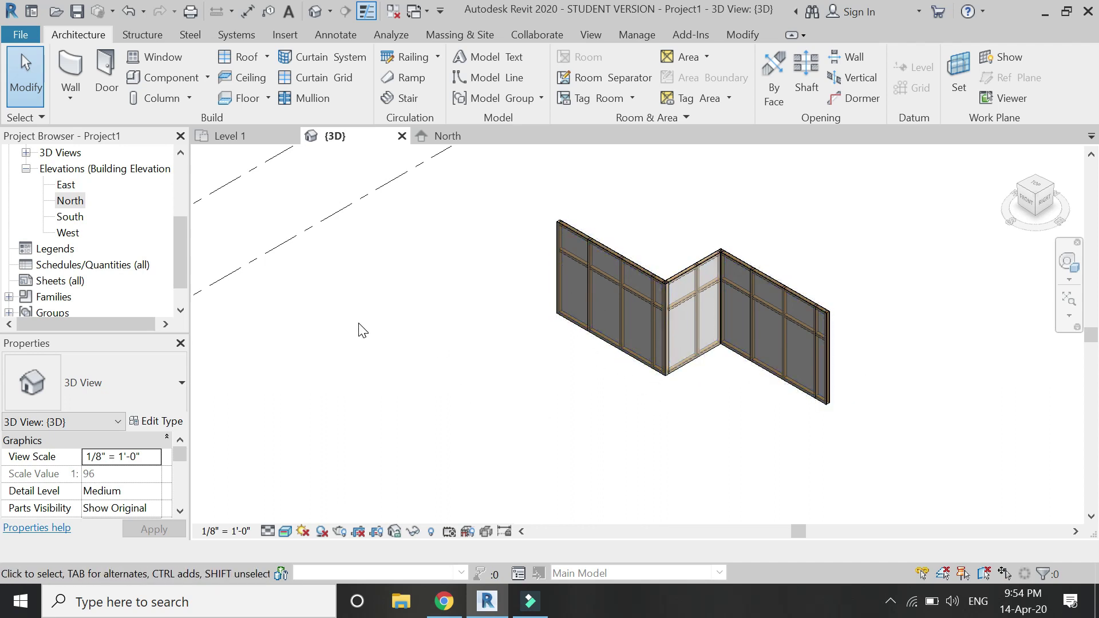
# On the Level 1 plan, select all zig-zag wall elements and start copying them from a base point.
pyautogui.click(226, 136)
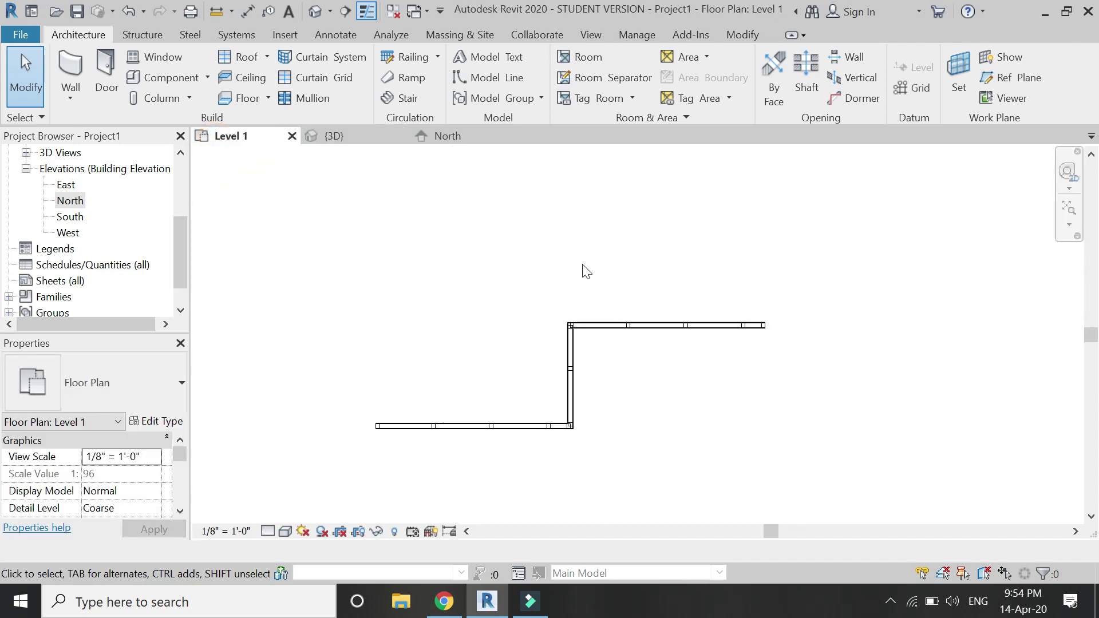
pyautogui.scroll(-2, 565, 262)
pyautogui.moveTo(737, 248); pyautogui.dragTo(351, 411)
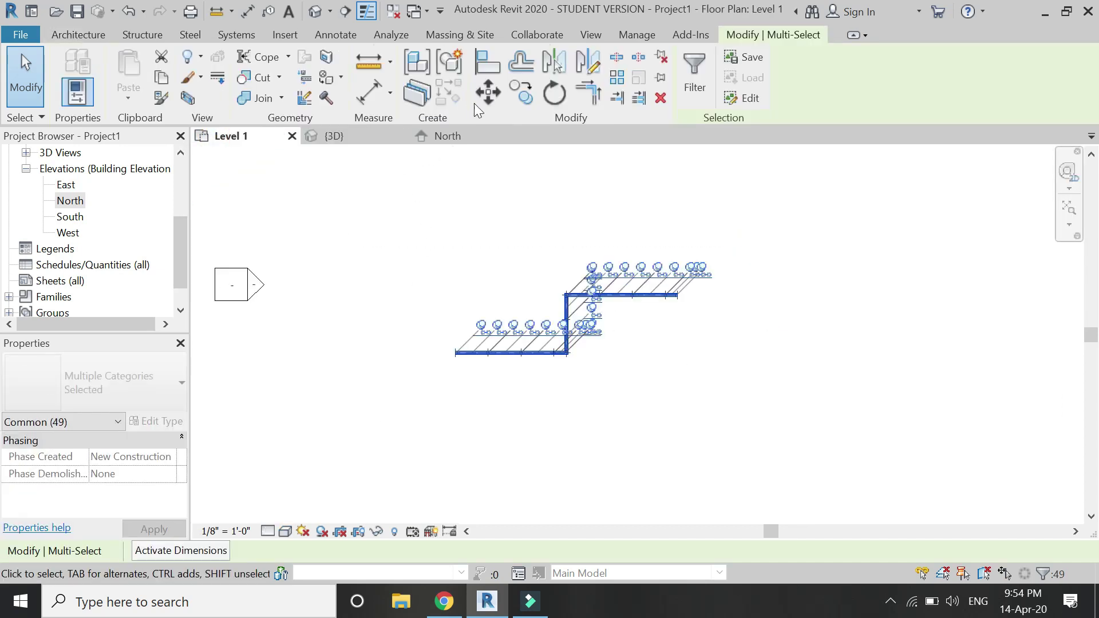
pyautogui.click(523, 100)
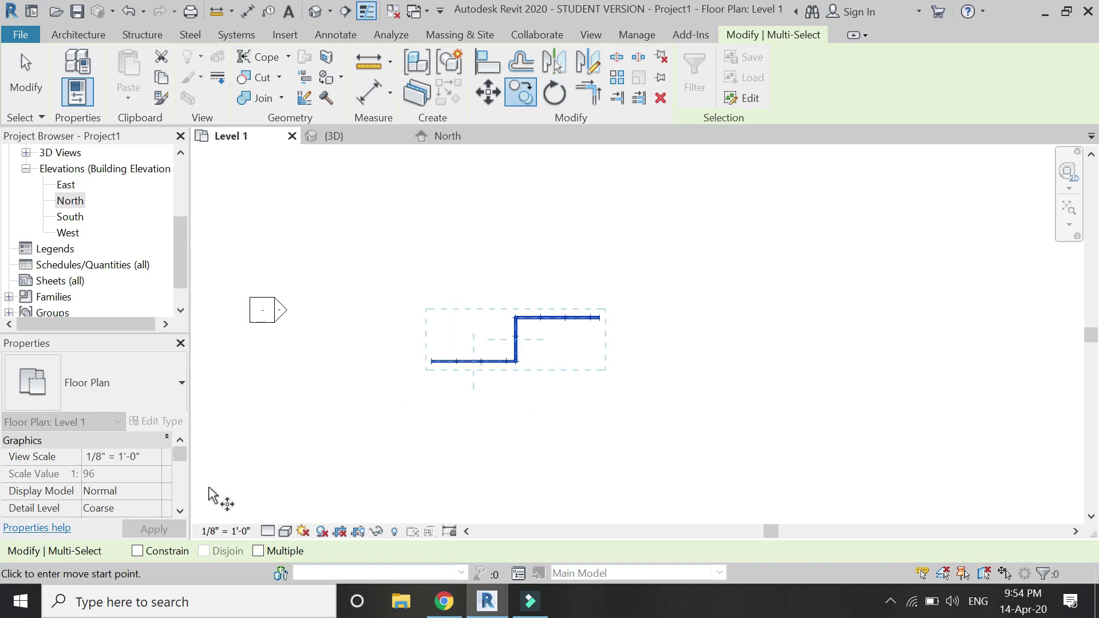
pyautogui.click(483, 402)
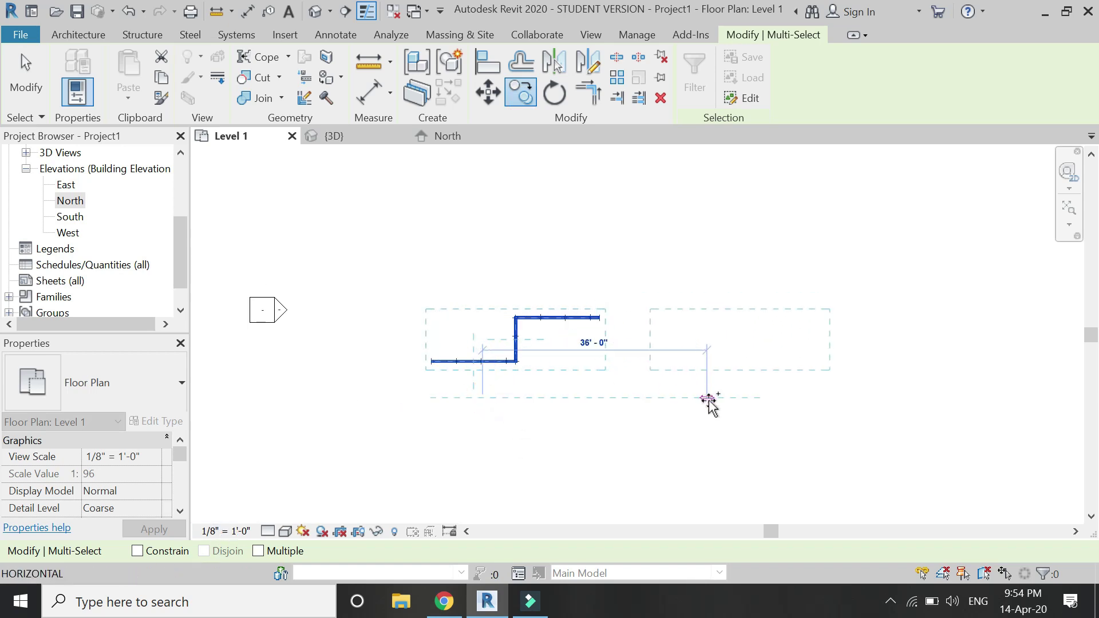
# Place the wall copy to the right of the original and check a wall in plan.
pyautogui.click(723, 399)
pyautogui.press('Escape')
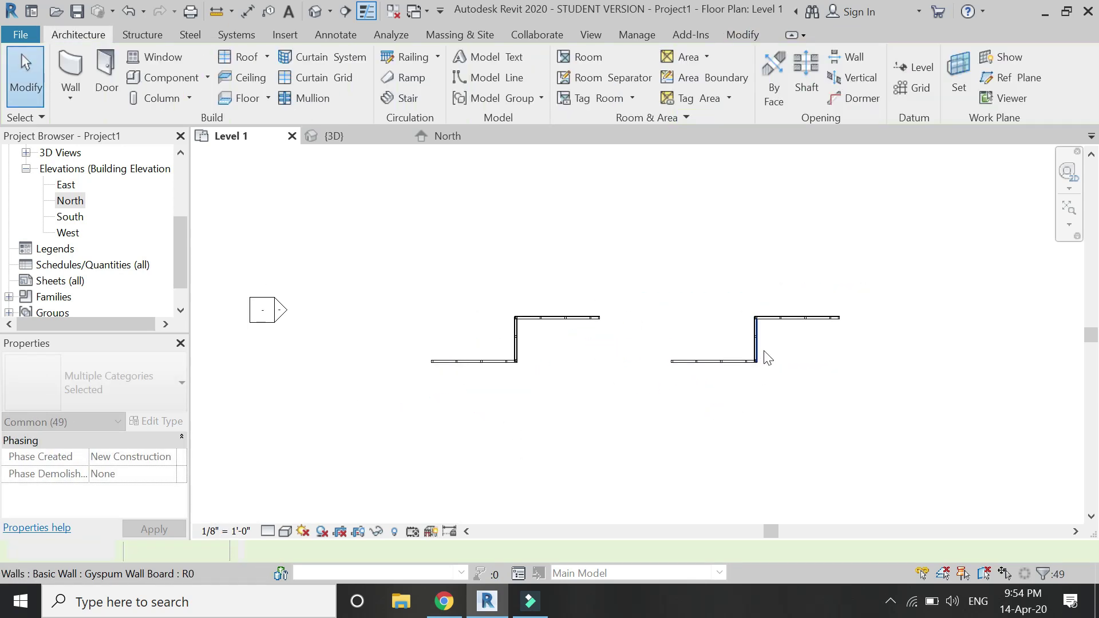
pyautogui.scroll(5, 750, 320)
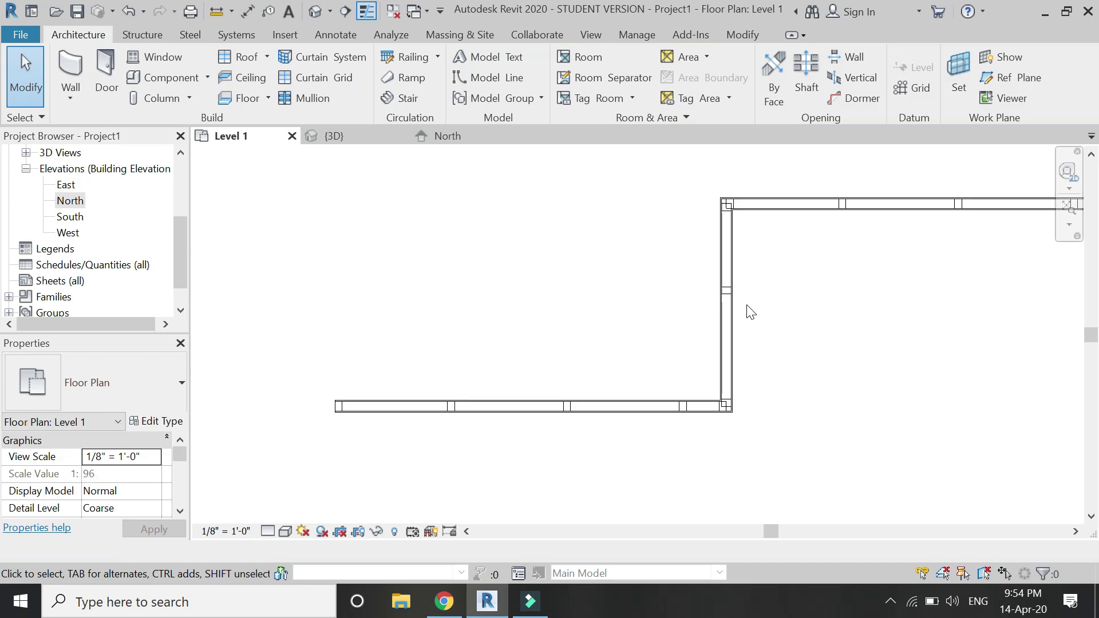
pyautogui.click(690, 349)
pyautogui.scroll(-2, 605, 388)
pyautogui.press('Escape')
pyautogui.scroll(5, 677, 265)
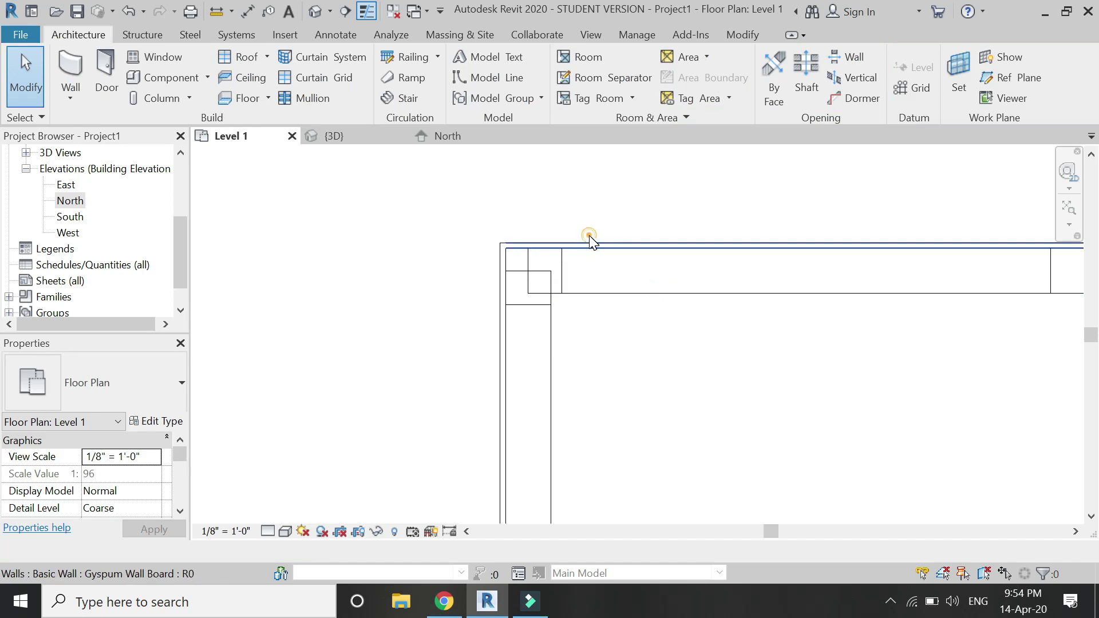
# Change the plan's visual style so the walls display shaded in wood colour.
pyautogui.moveTo(497, 289); pyautogui.dragTo(624, 277, button='middle')
pyautogui.scroll(-3, 527, 363)
pyautogui.scroll(4, 782, 394)
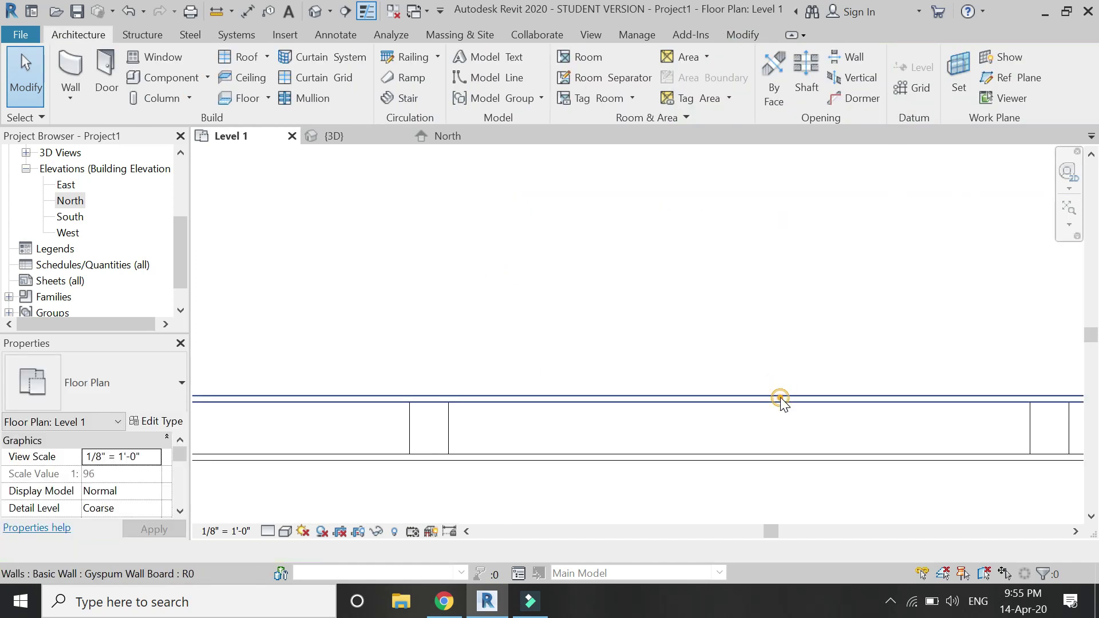
pyautogui.scroll(-2, 780, 397)
pyautogui.scroll(1, 913, 411)
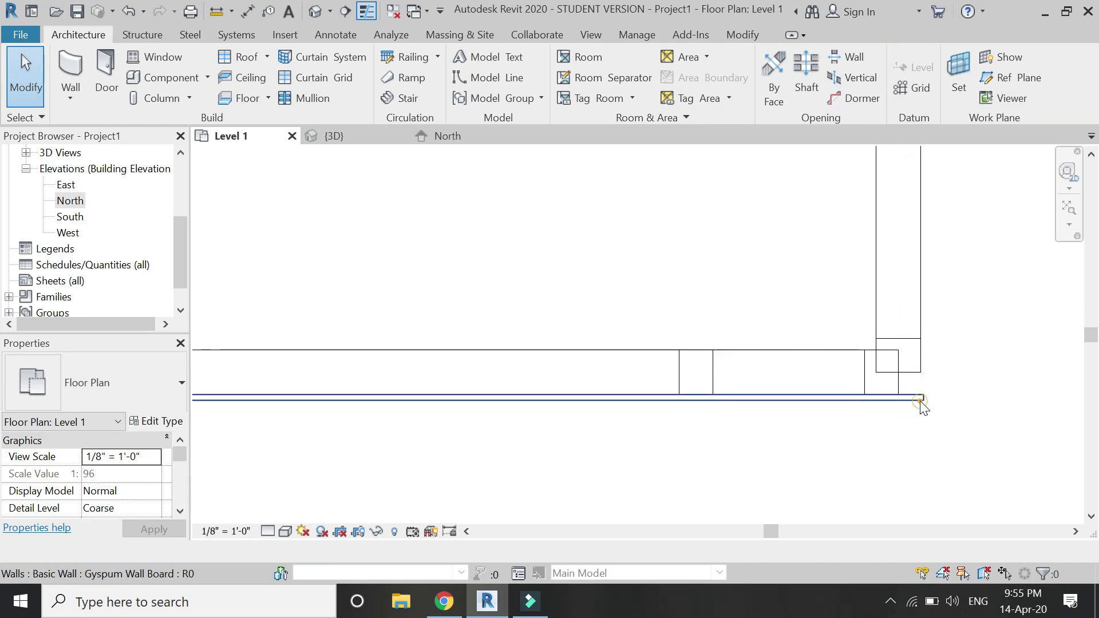
pyautogui.scroll(-5, 817, 448)
pyautogui.scroll(-3, 693, 438)
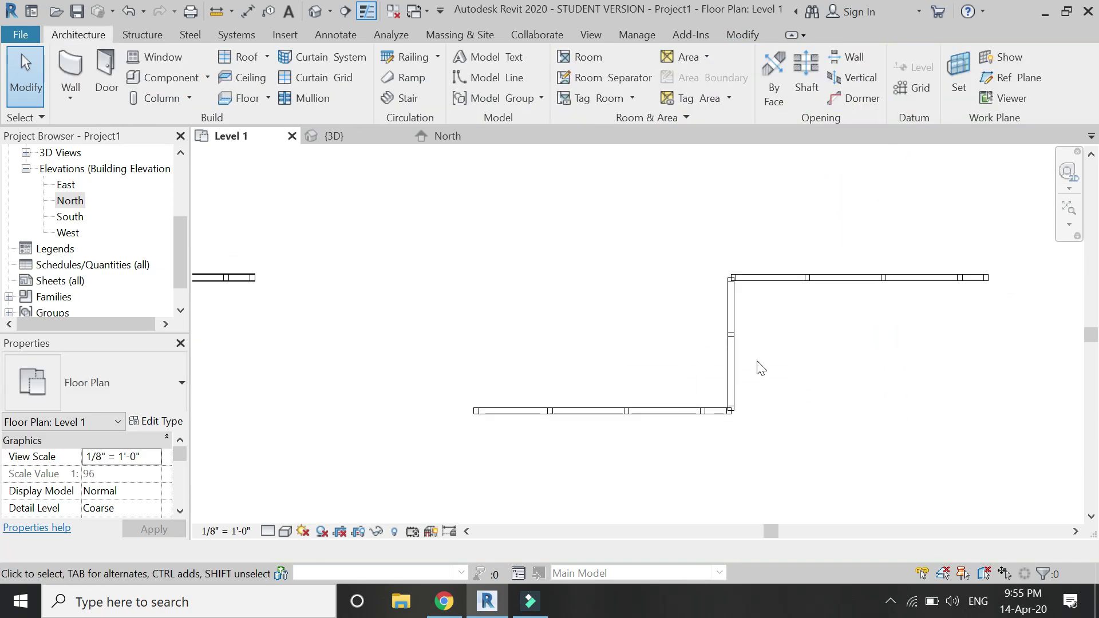
pyautogui.click(285, 531)
pyautogui.click(294, 497)
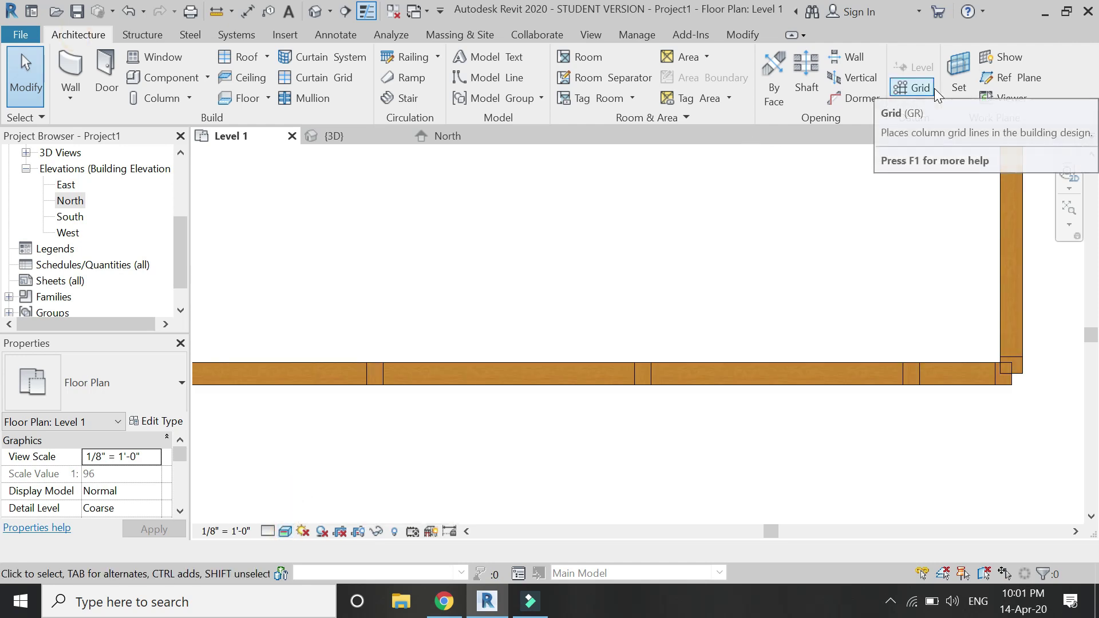
# Cut a rectangular wall opening through the frame and set its width to 3'6".
pyautogui.click(850, 57)
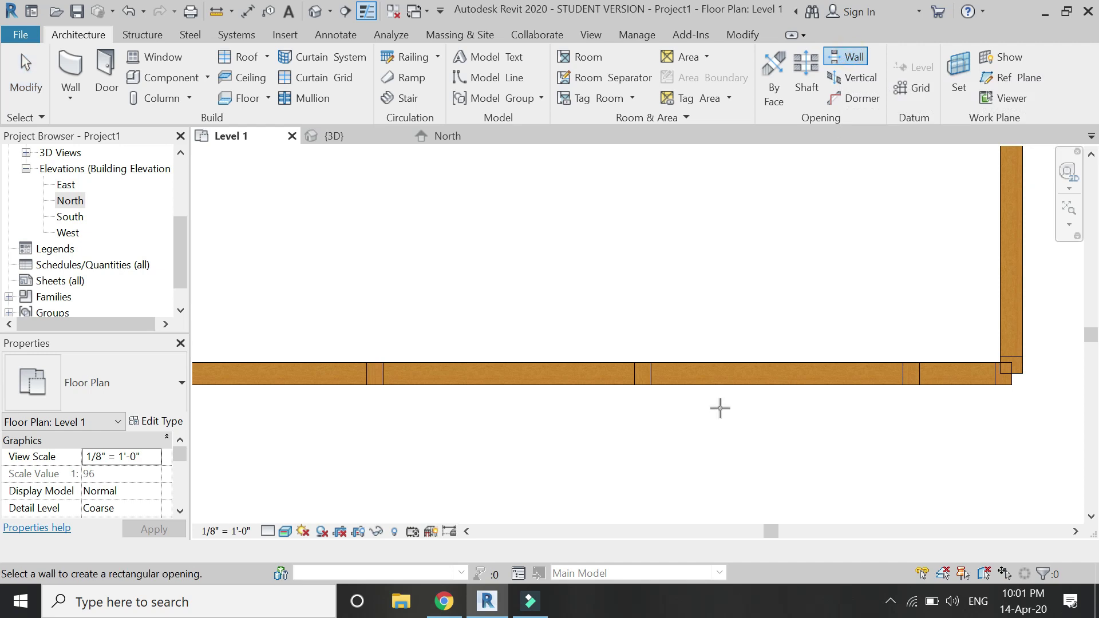
pyautogui.scroll(-2, 720, 408)
pyautogui.scroll(3, 449, 385)
pyautogui.click(450, 385)
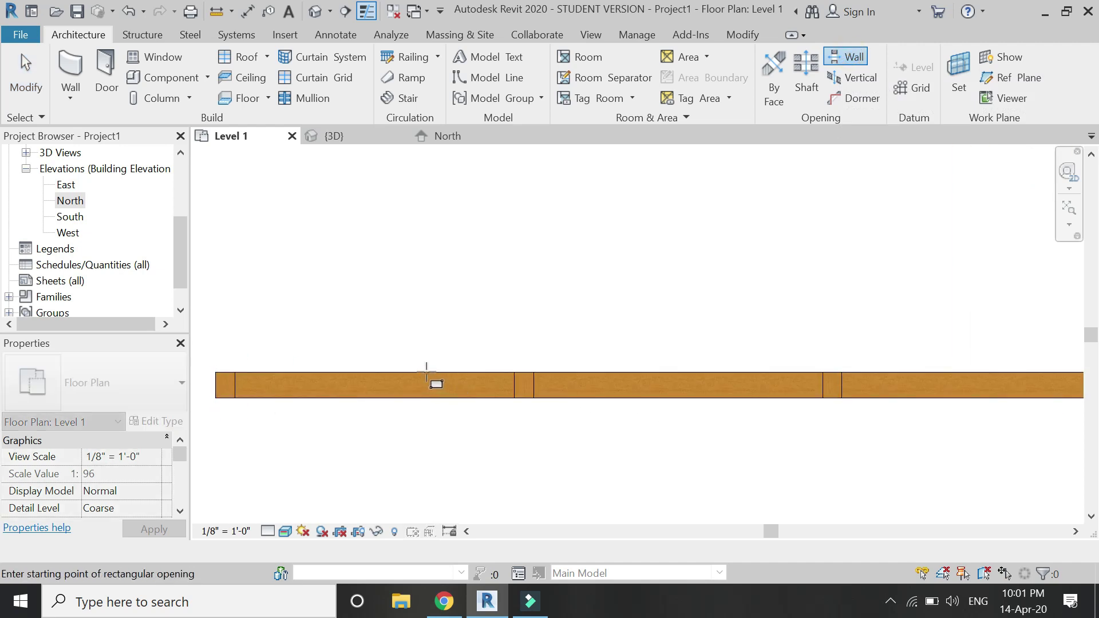
pyautogui.click(415, 369)
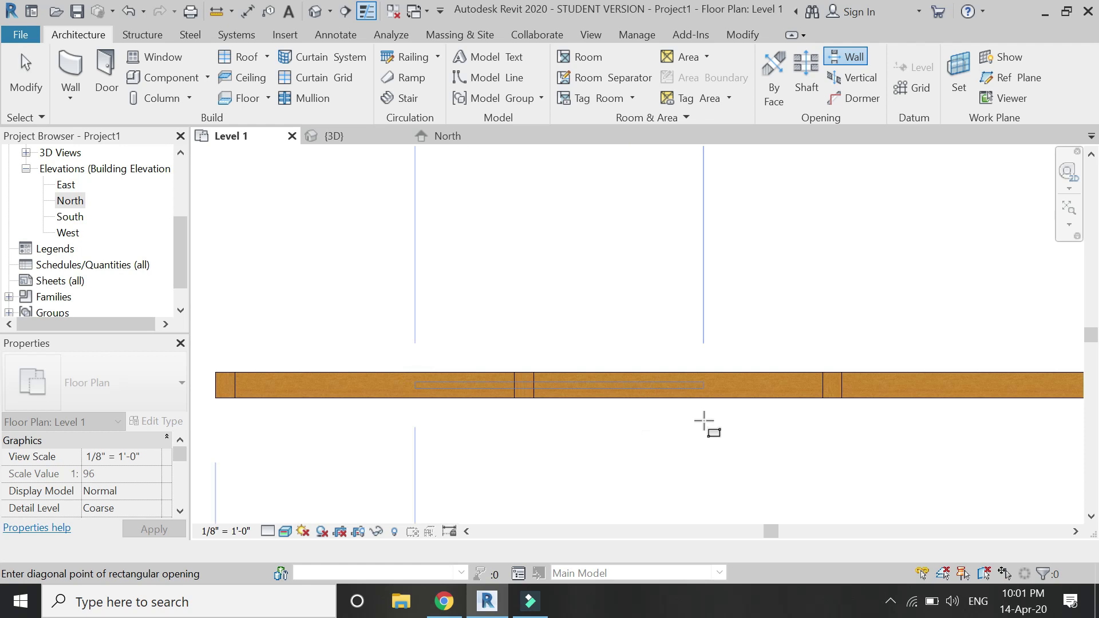
pyautogui.click(704, 422)
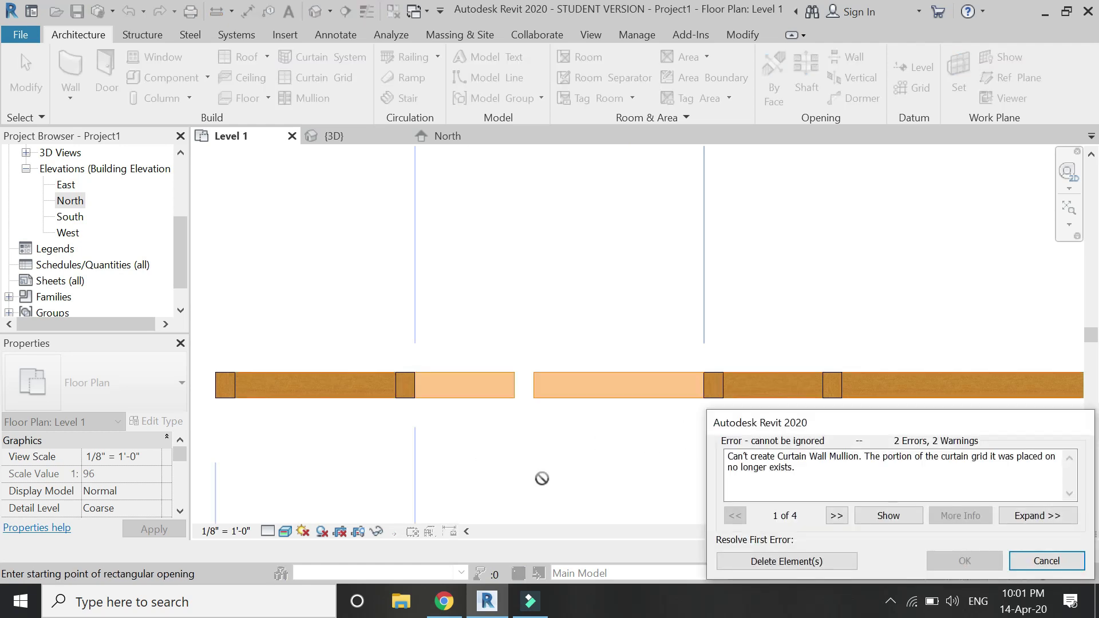
pyautogui.click(745, 561)
pyautogui.scroll(-2, 544, 489)
pyautogui.click(545, 244)
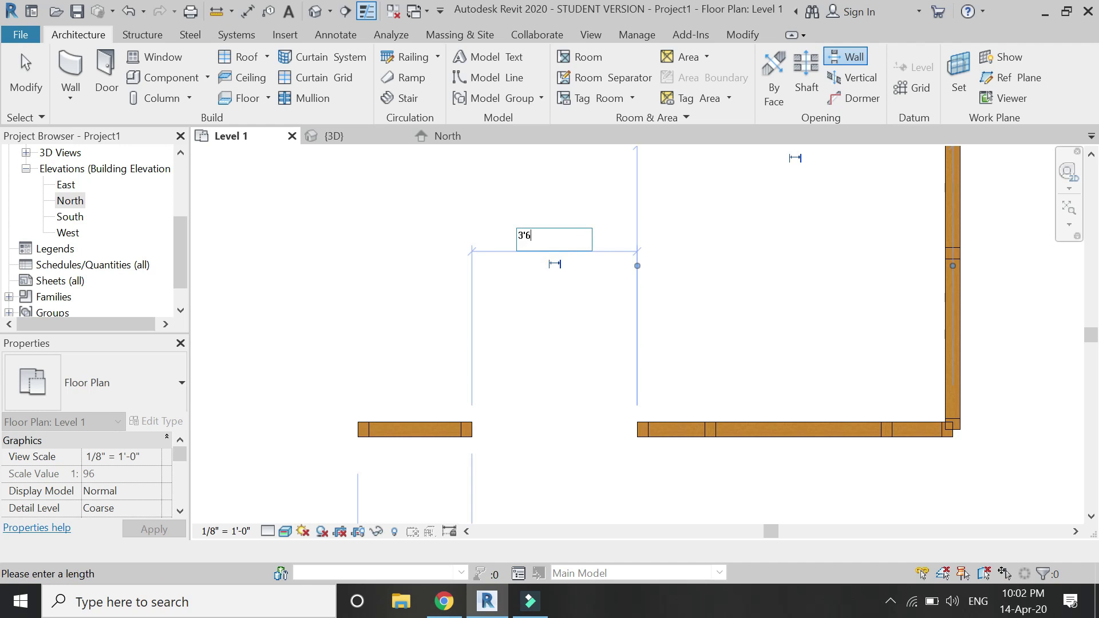
pyautogui.write("3'6'")
pyautogui.press('Return')
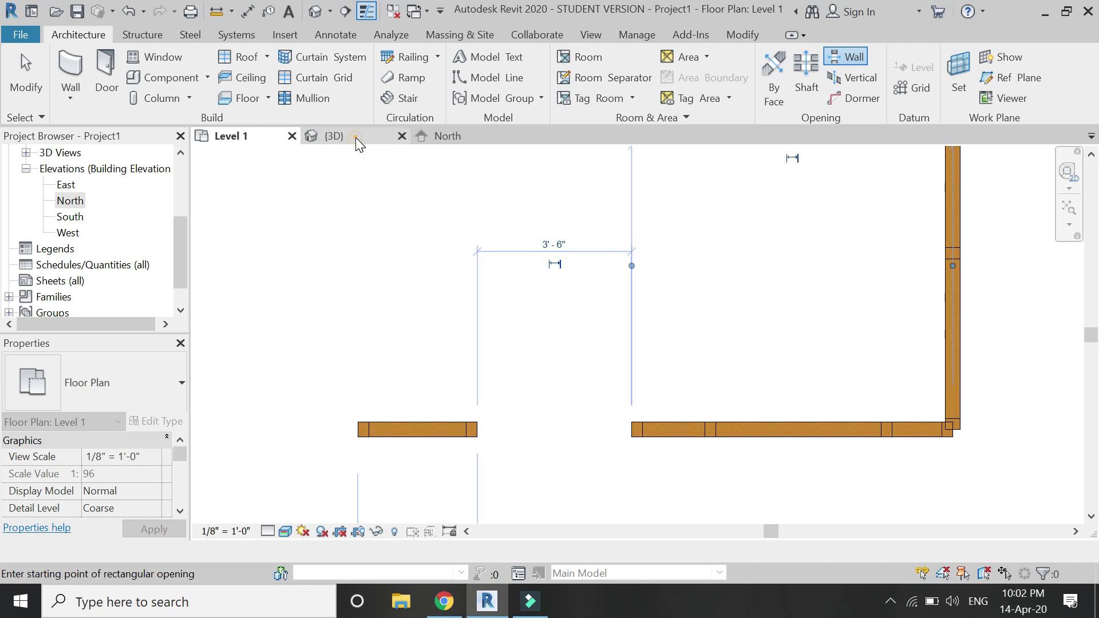
# Check the new opening in 3D, select it, and view it in the North elevation.
pyautogui.click(356, 143)
pyautogui.scroll(2, 630, 363)
pyautogui.press('Escape')
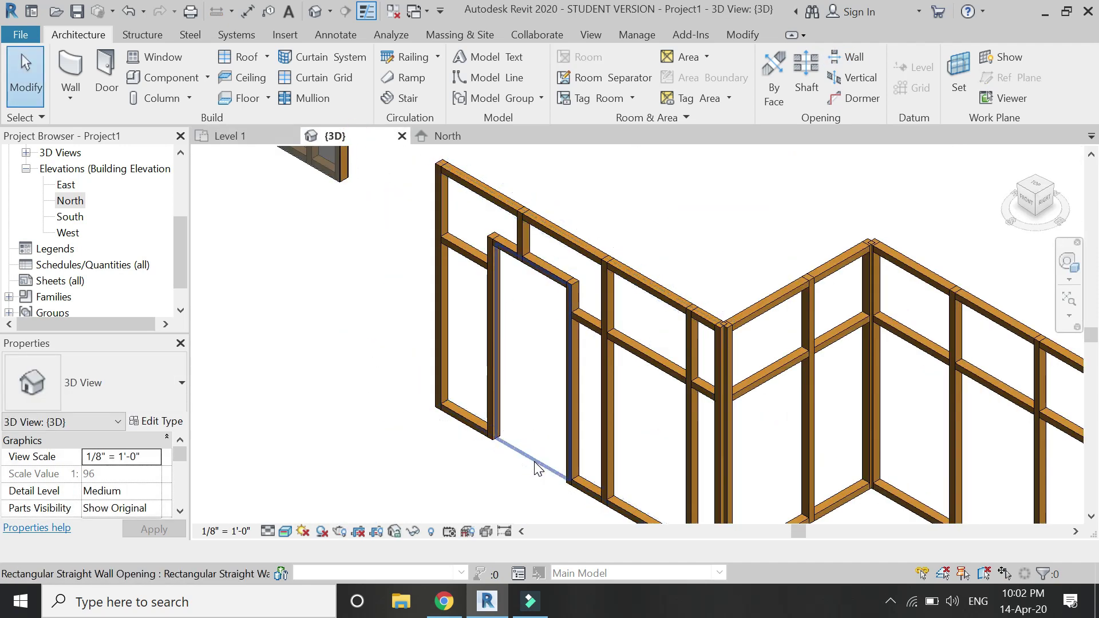
pyautogui.click(535, 466)
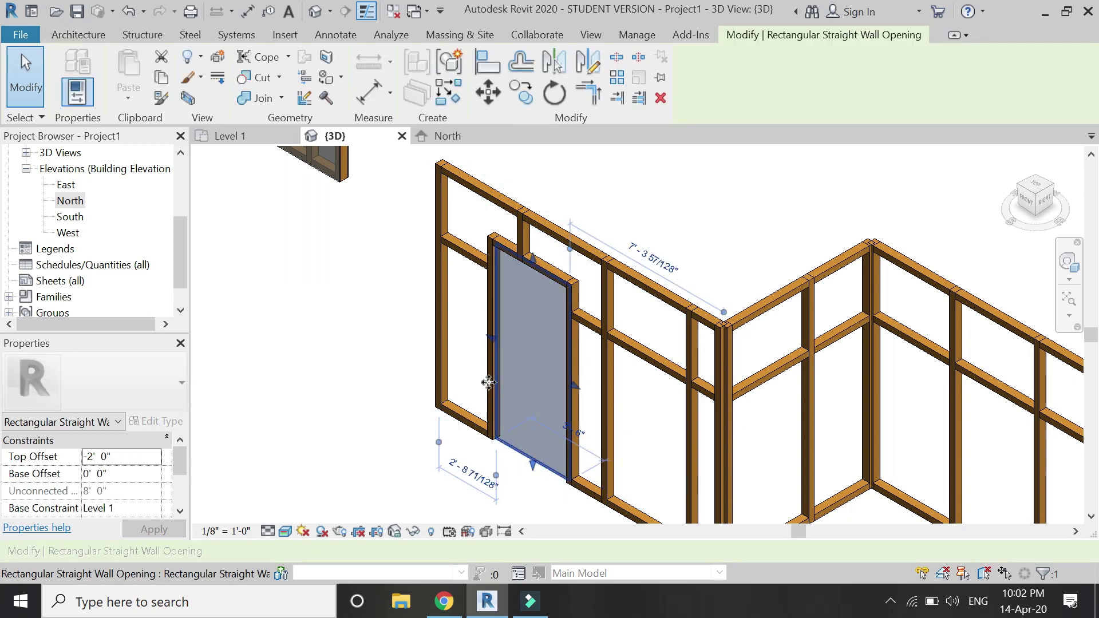
pyautogui.click(443, 136)
pyautogui.scroll(-3, 582, 404)
pyautogui.scroll(2, 645, 308)
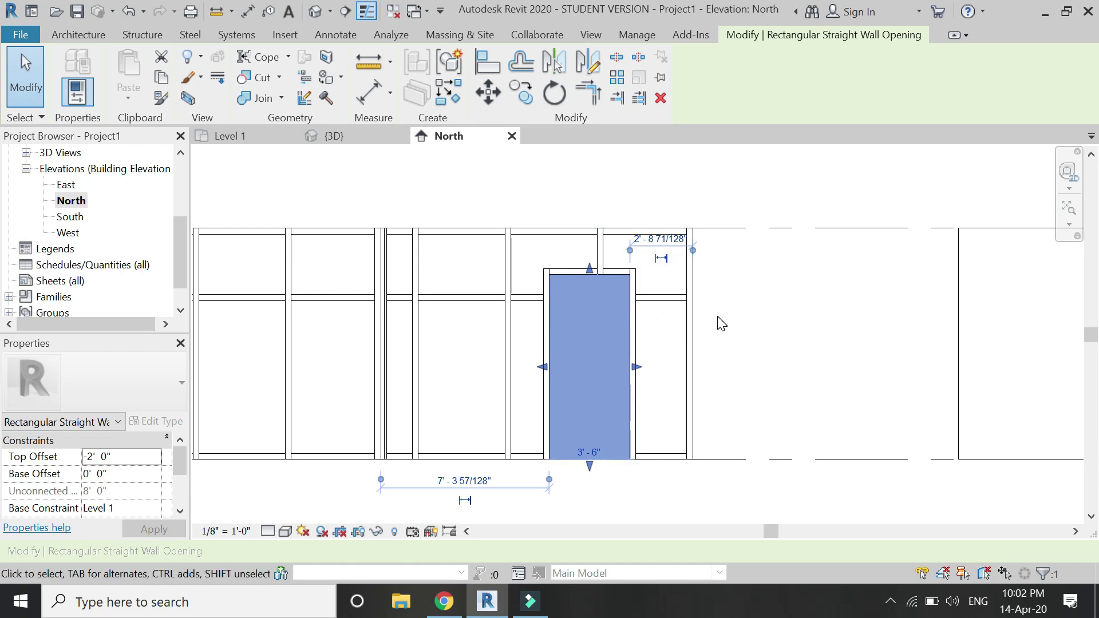
# Draw a horizontal reference plane across the wall at 7'-0" above the level.
pyautogui.press('r')
pyautogui.press('p')
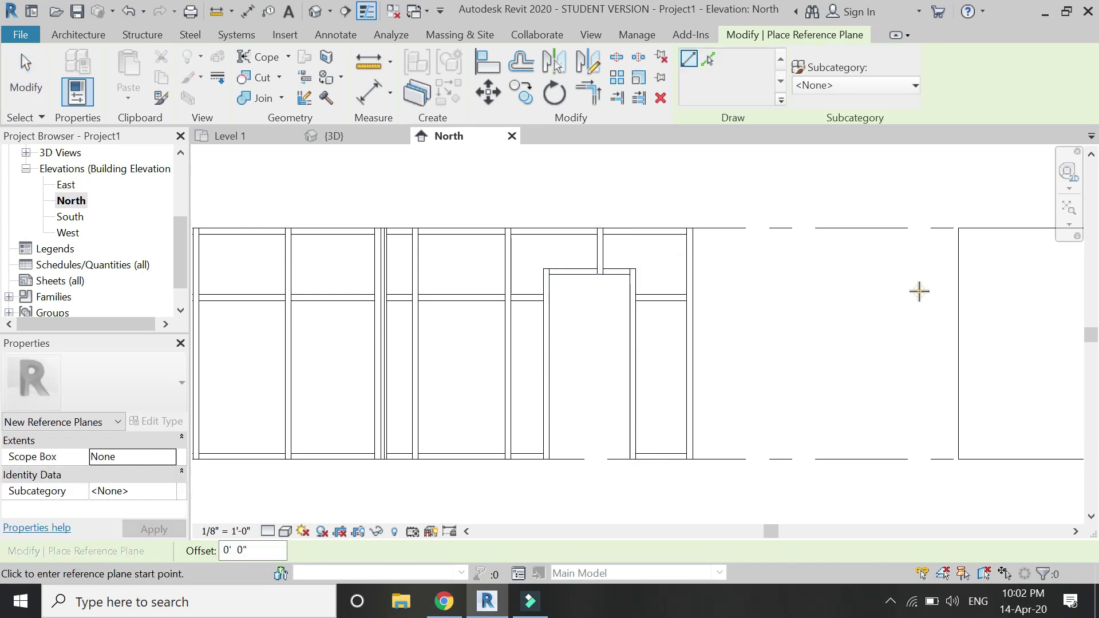
pyautogui.click(458, 292)
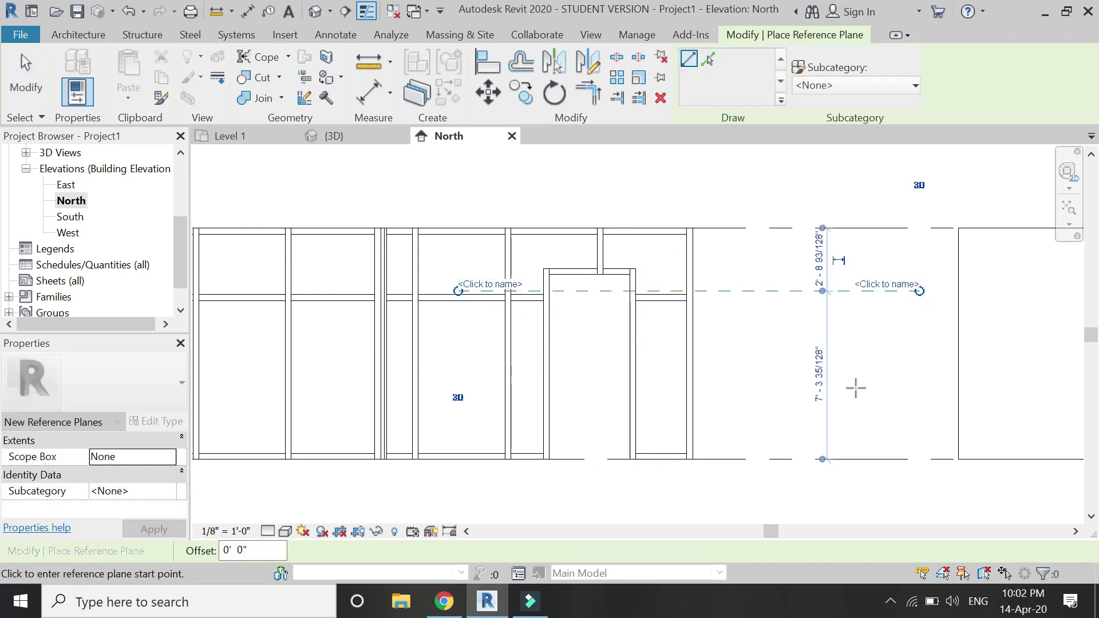
pyautogui.click(820, 373)
pyautogui.write('7')
pyautogui.press('Return')
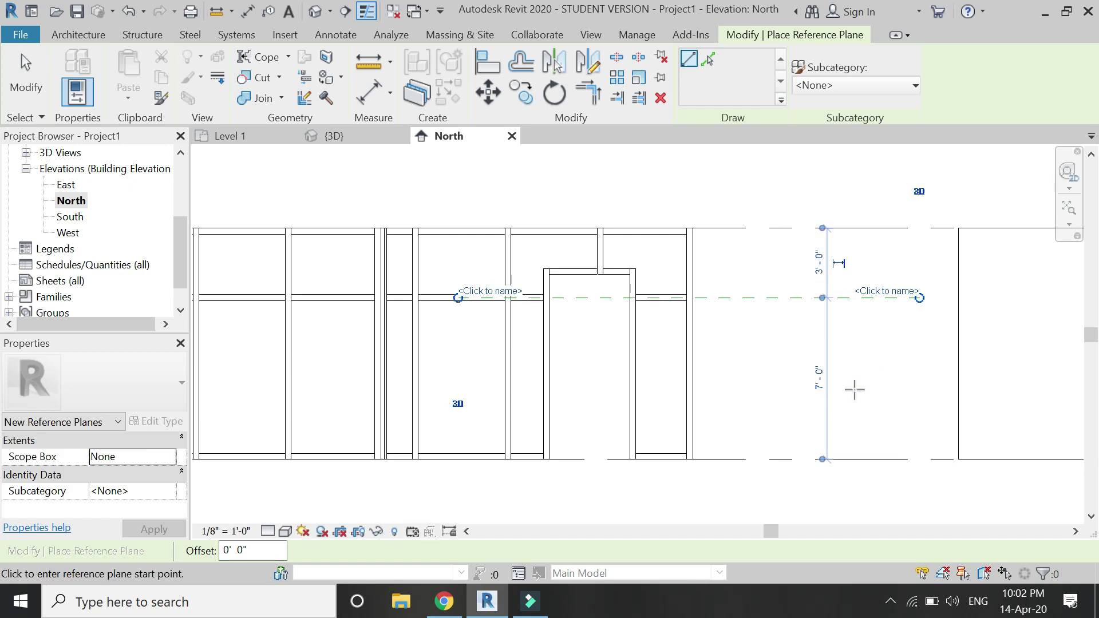
pyautogui.scroll(4, 549, 273)
pyautogui.press('Escape')
pyautogui.press('Escape')
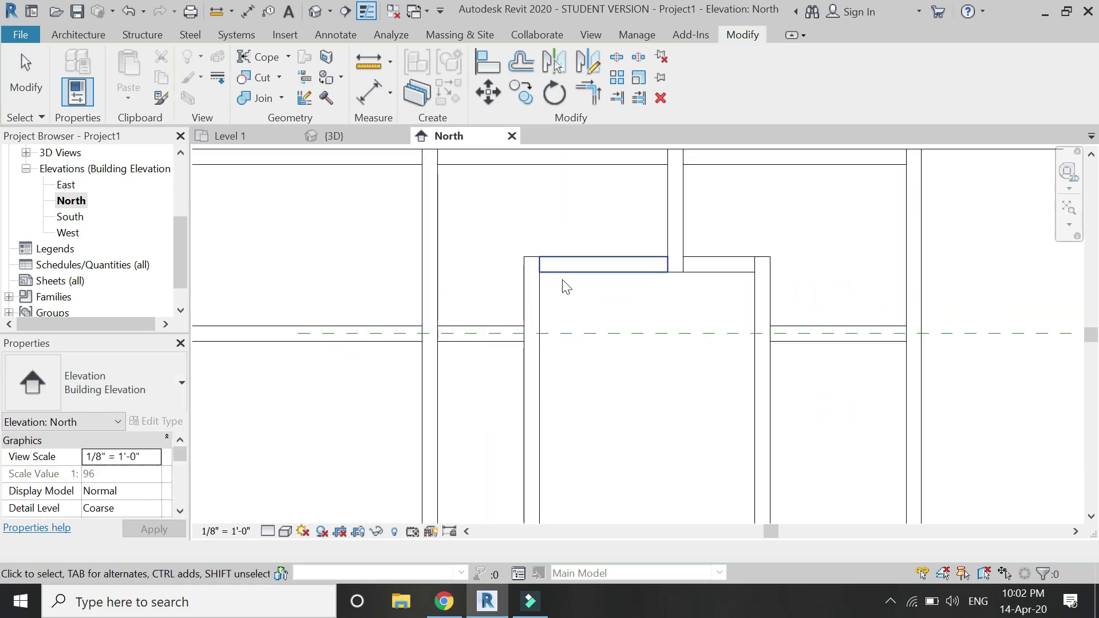
pyautogui.scroll(-3, 632, 385)
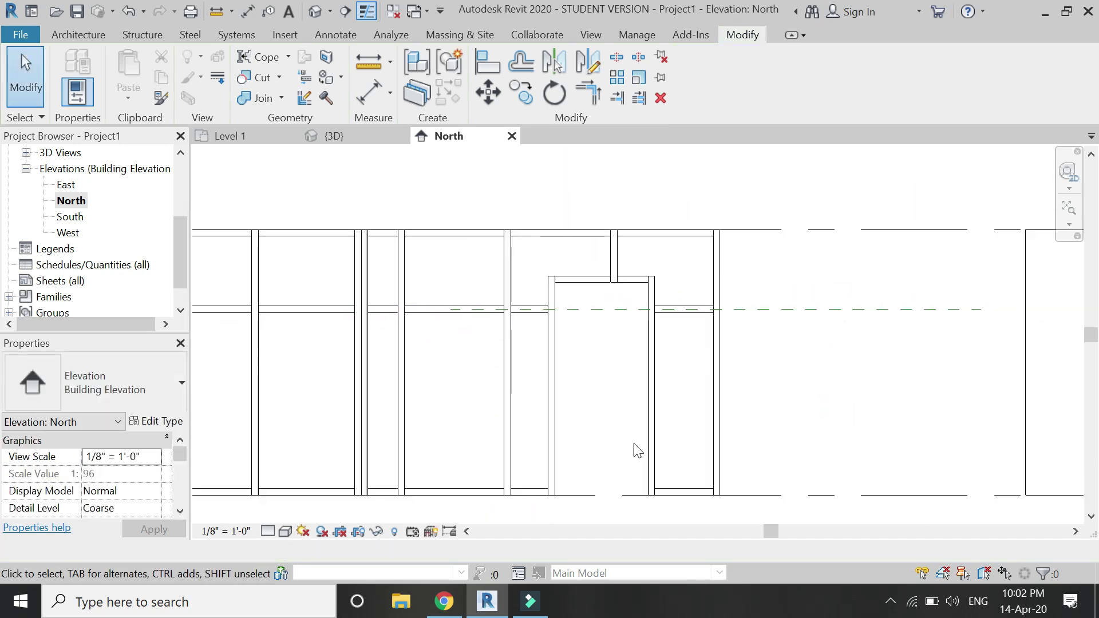
# Lower the opening's top edge to the 7' reference plane and dismiss the malformed panel warning.
pyautogui.click(601, 496)
pyautogui.scroll(5, 589, 283)
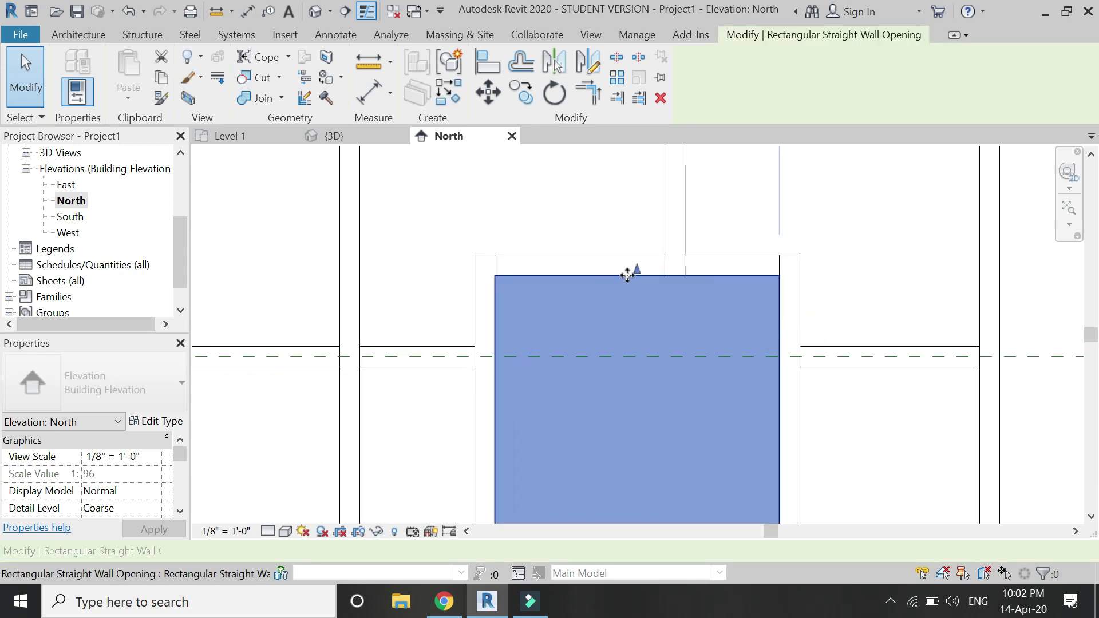
pyautogui.moveTo(638, 269); pyautogui.dragTo(648, 358)
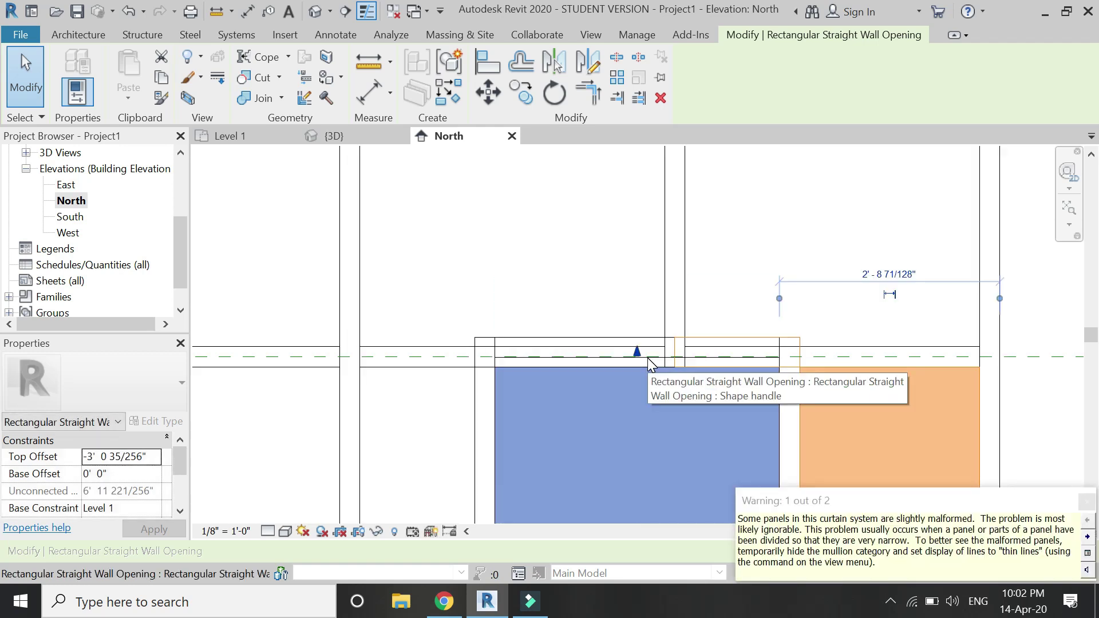
pyautogui.scroll(-4, 510, 305)
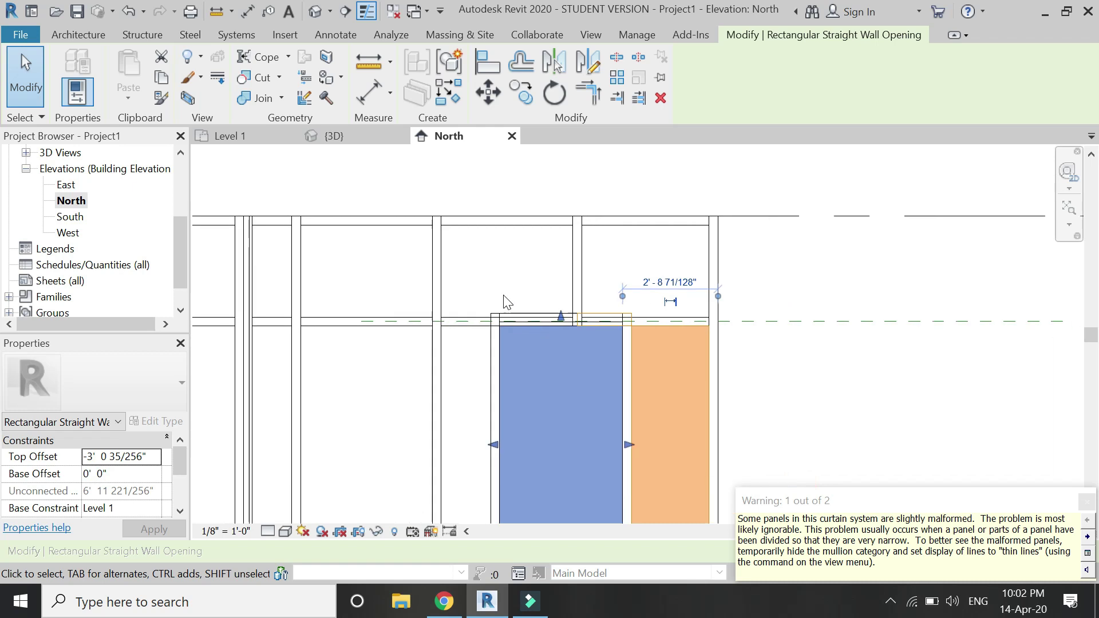
pyautogui.click(1078, 507)
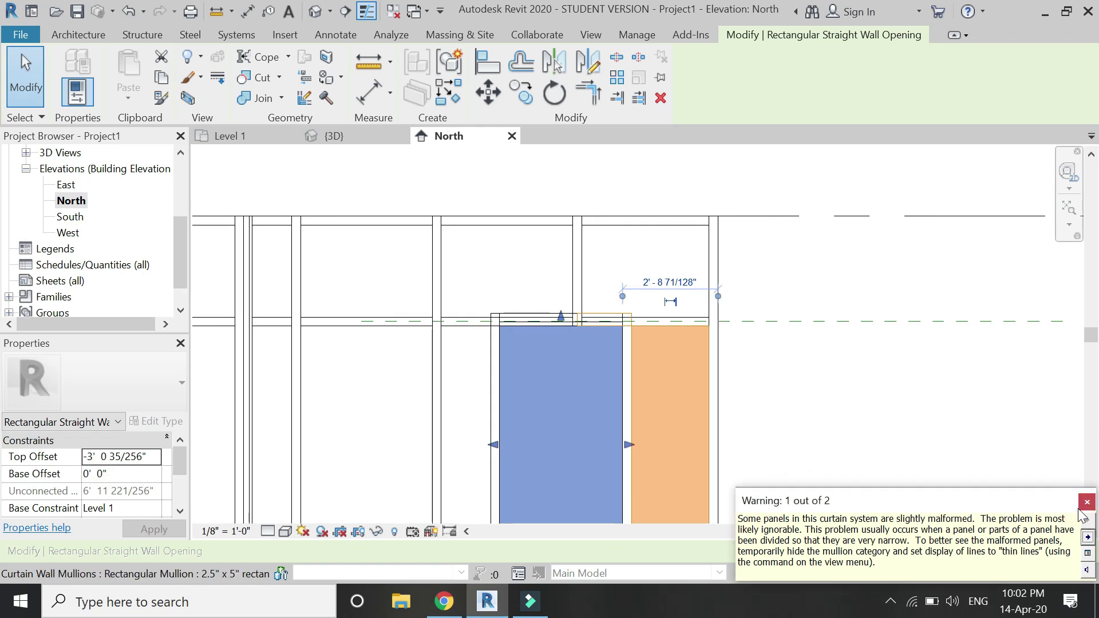
pyautogui.click(1081, 509)
pyautogui.click(846, 395)
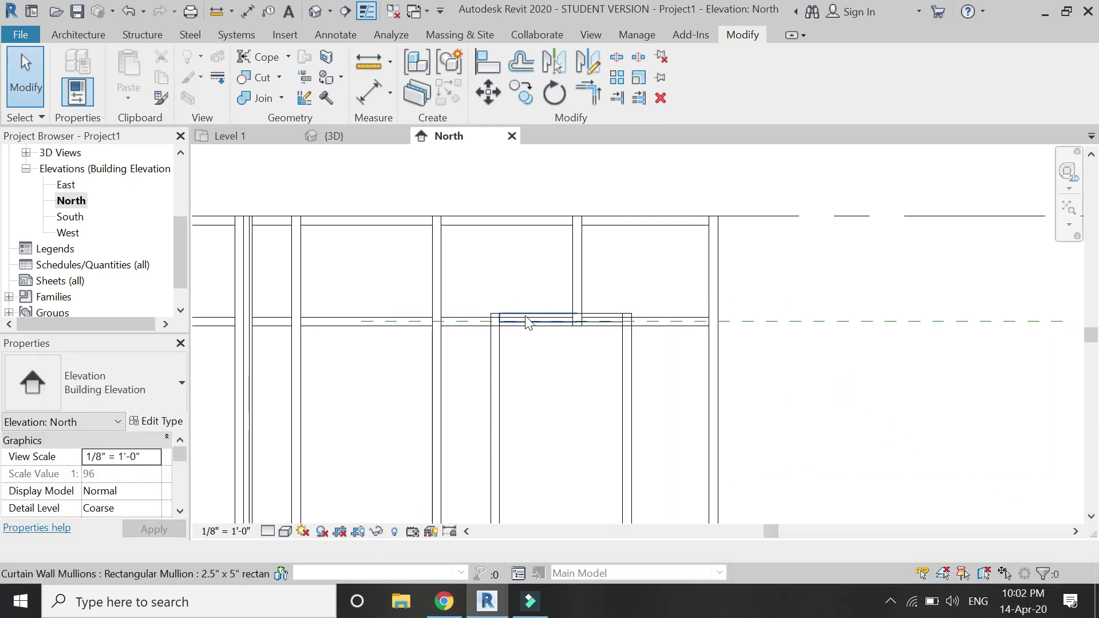
pyautogui.click(314, 137)
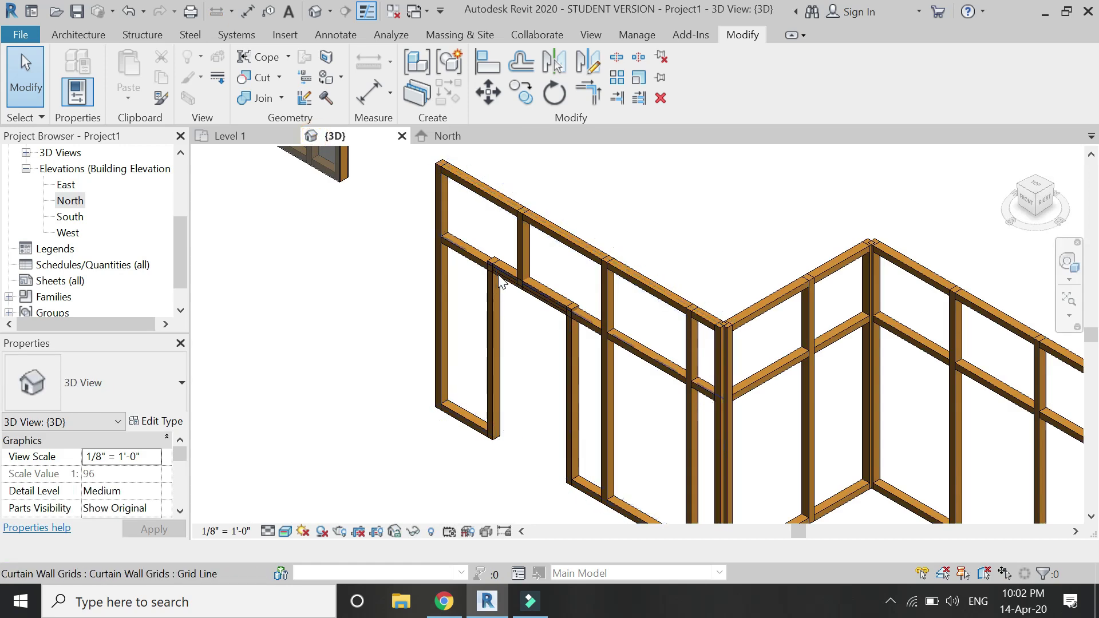
# Make the header mullion above the opening continuous across the join.
pyautogui.scroll(4, 499, 274)
pyautogui.scroll(2, 593, 415)
pyautogui.click(680, 397)
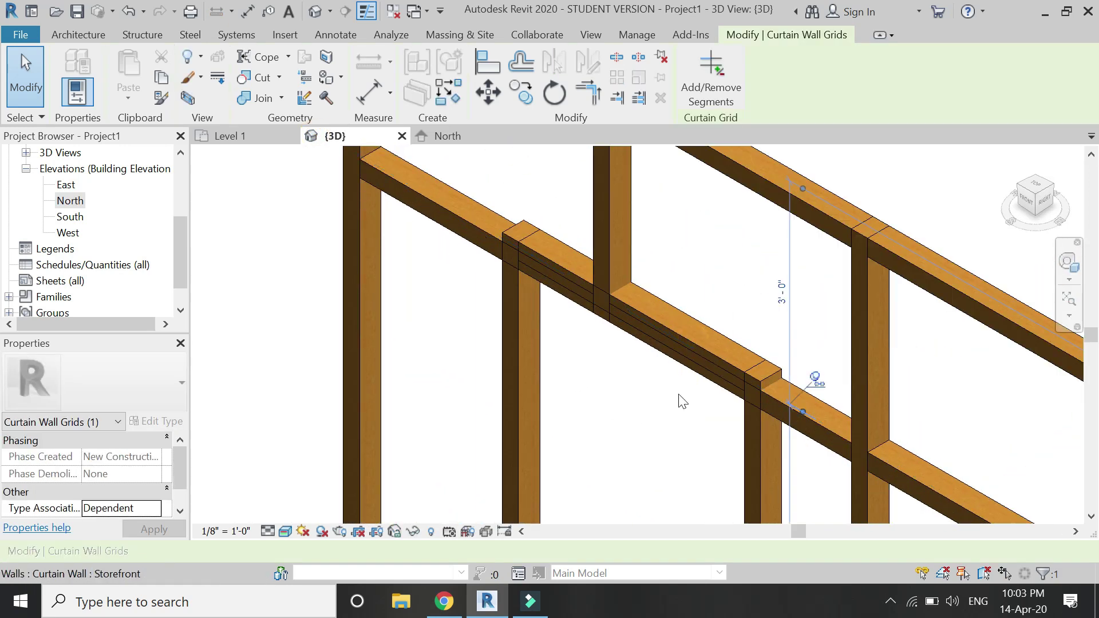
pyautogui.press('Escape')
pyautogui.click(703, 349)
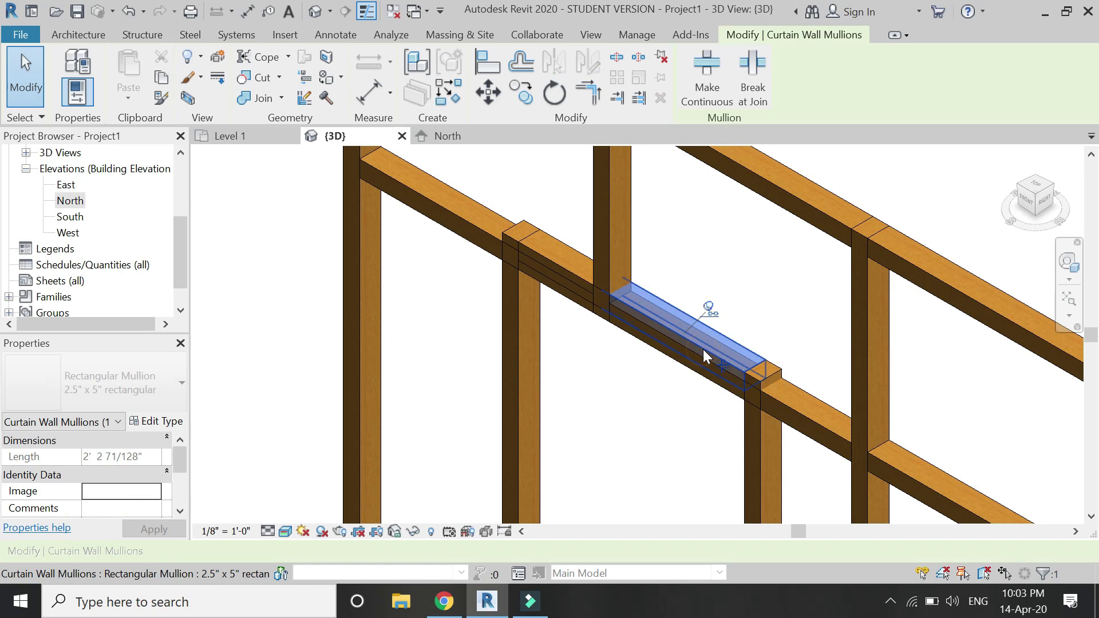
pyautogui.click(710, 310)
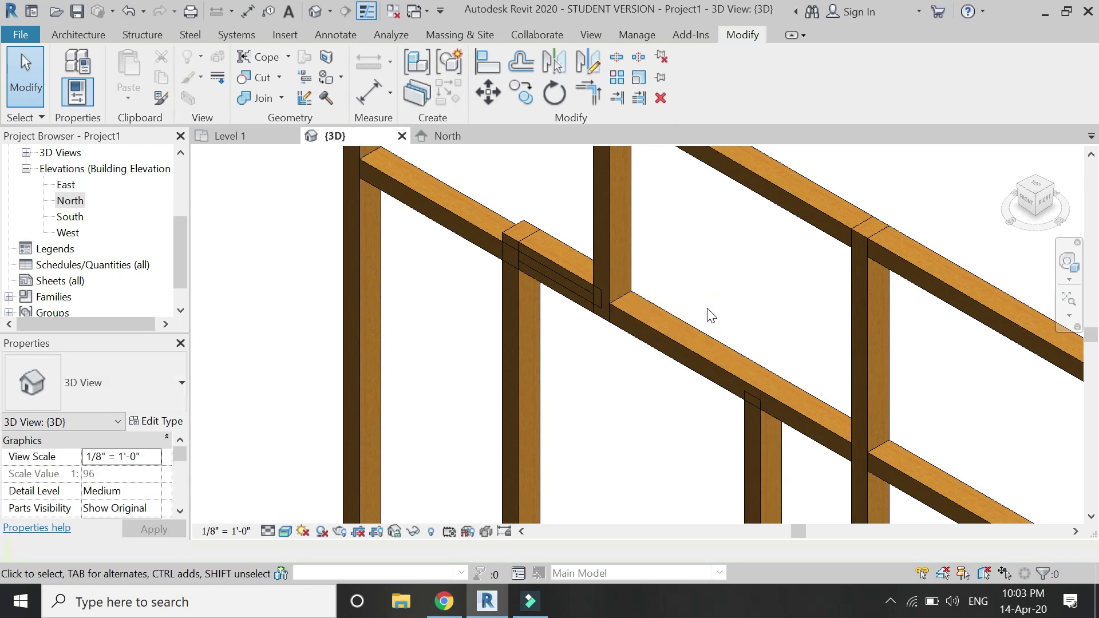
# Delete the short mullion stub beside the stud and return to the Level 1 plan.
pyautogui.click(576, 257)
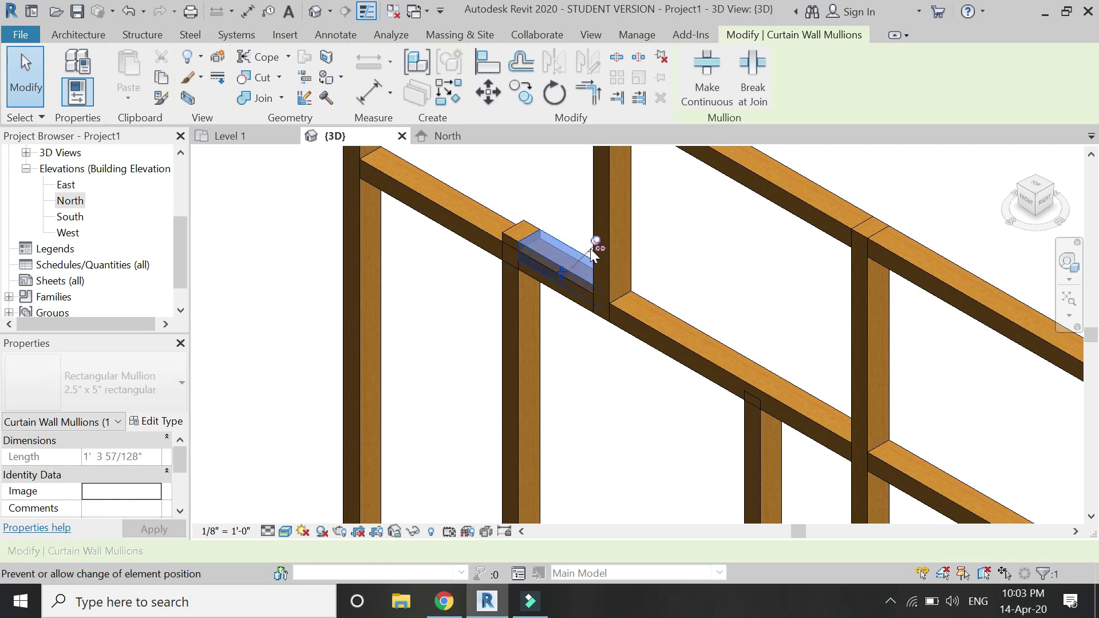
pyautogui.press('Delete')
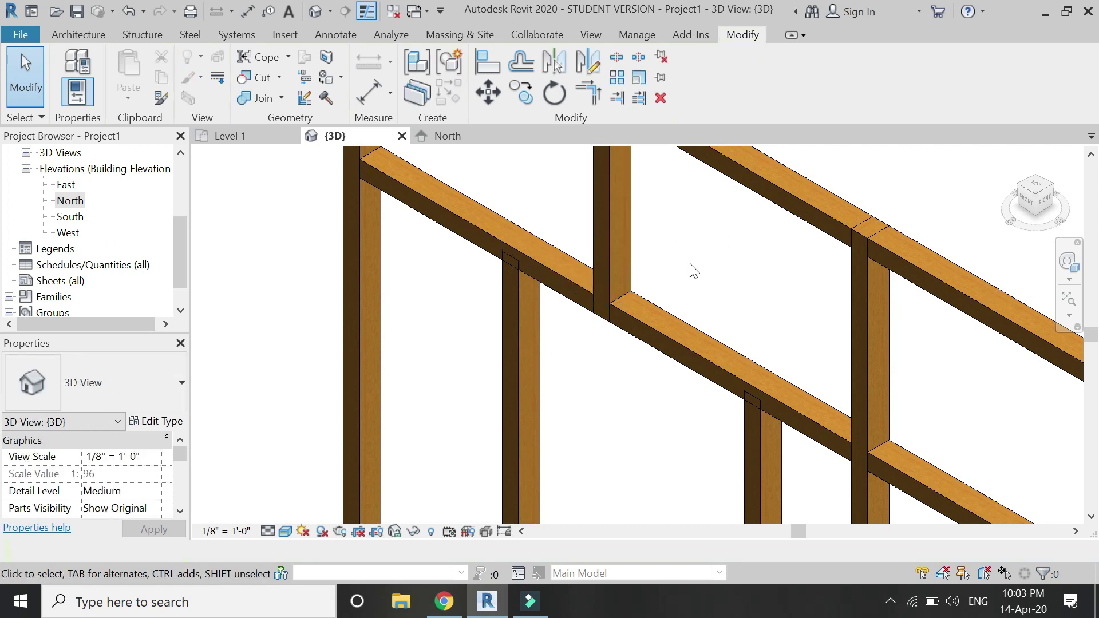
pyautogui.scroll(-5, 647, 255)
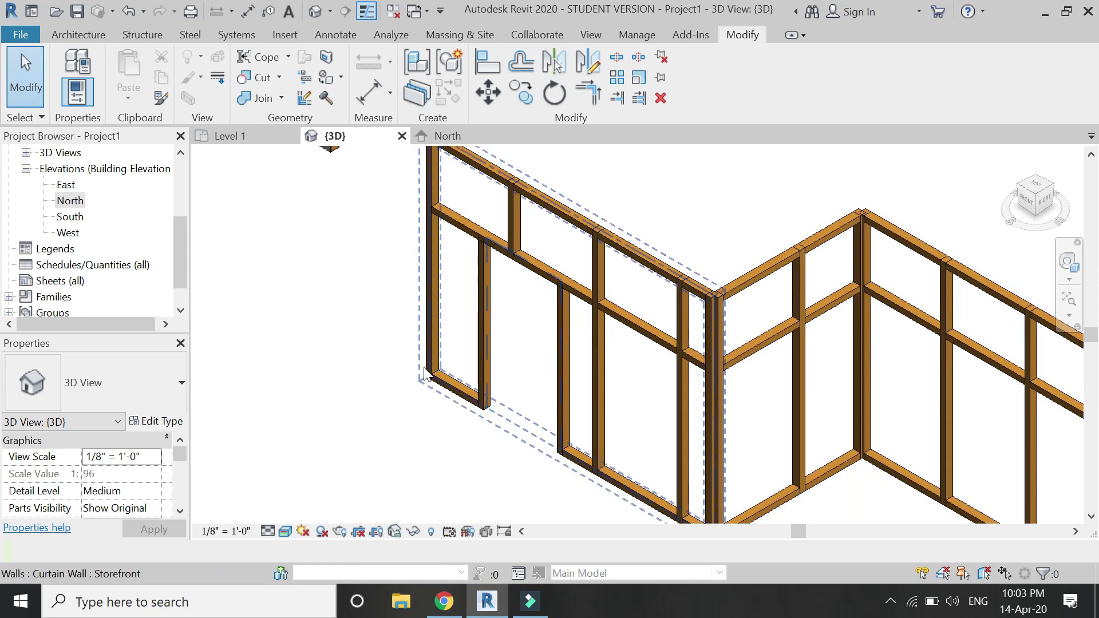
pyautogui.scroll(-2, 515, 393)
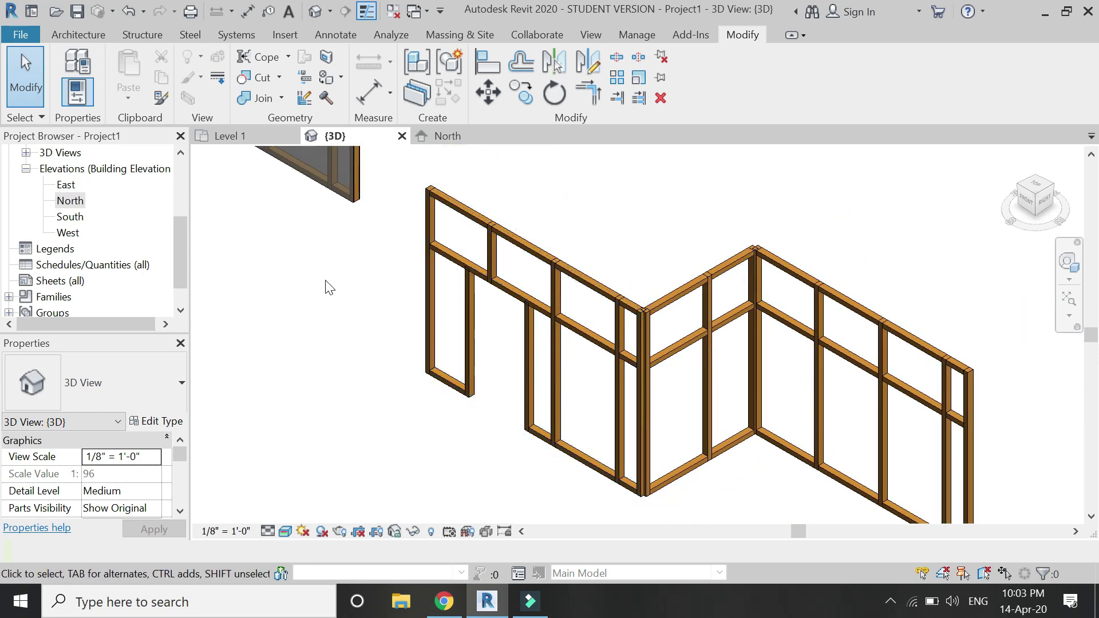
pyautogui.click(254, 142)
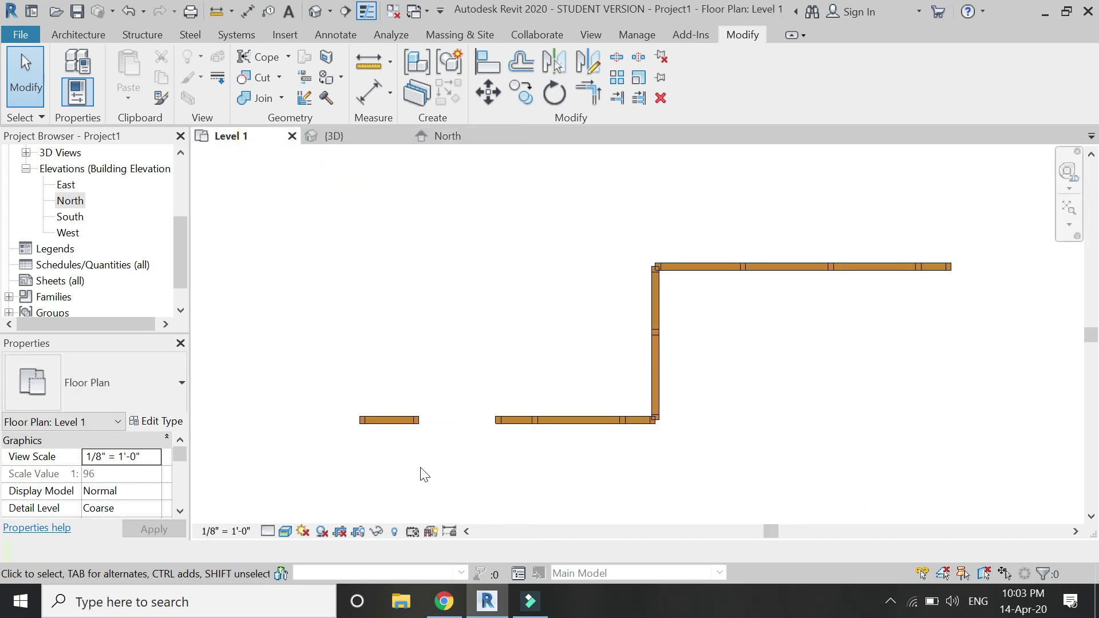
# Create an in-place Walls family with the default name and start an extrusion.
pyautogui.click(89, 33)
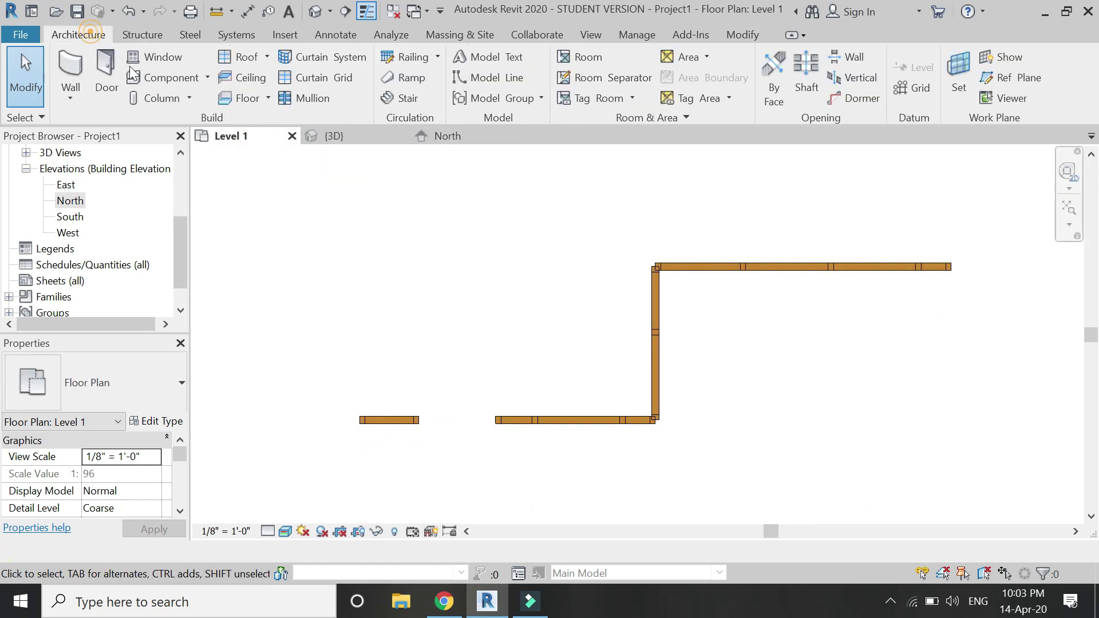
pyautogui.click(212, 78)
pyautogui.click(217, 153)
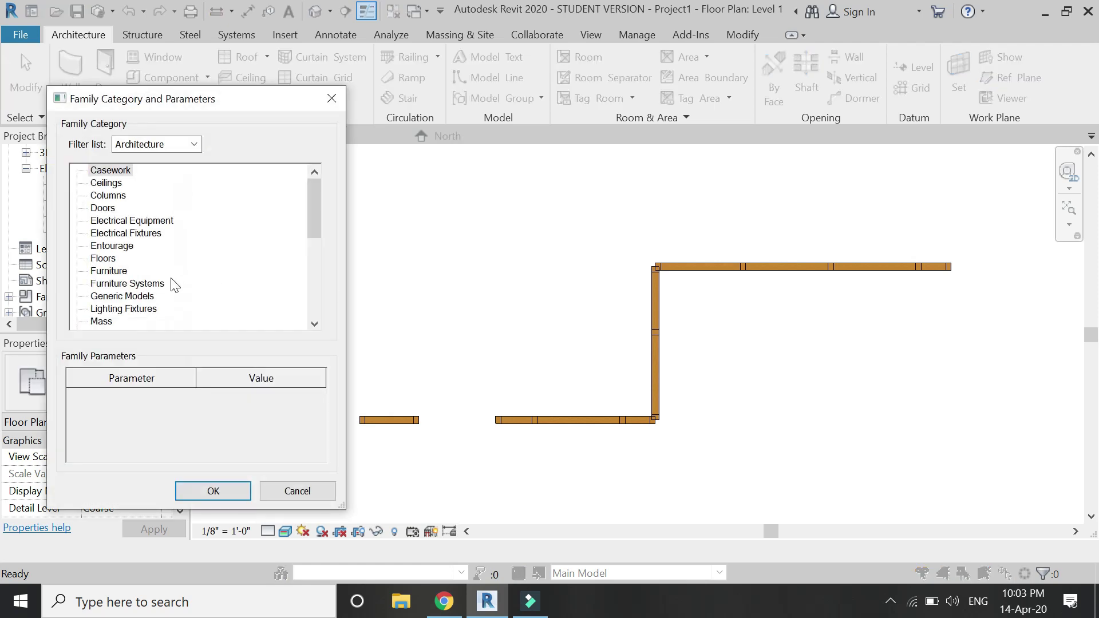
pyautogui.scroll(-5, 174, 285)
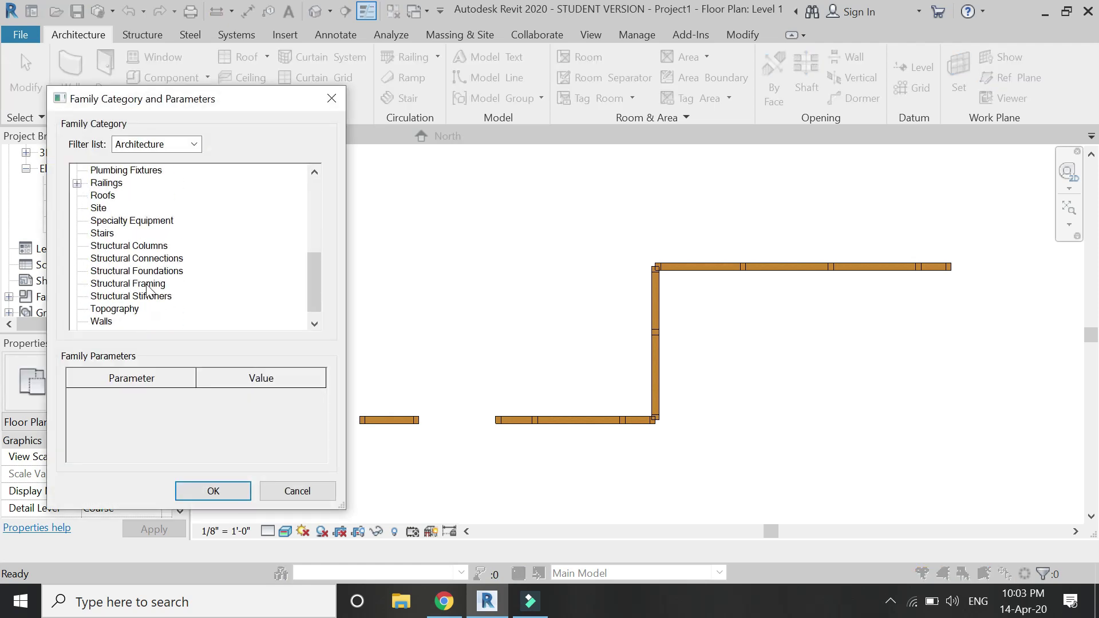
pyautogui.click(207, 497)
pyautogui.click(541, 330)
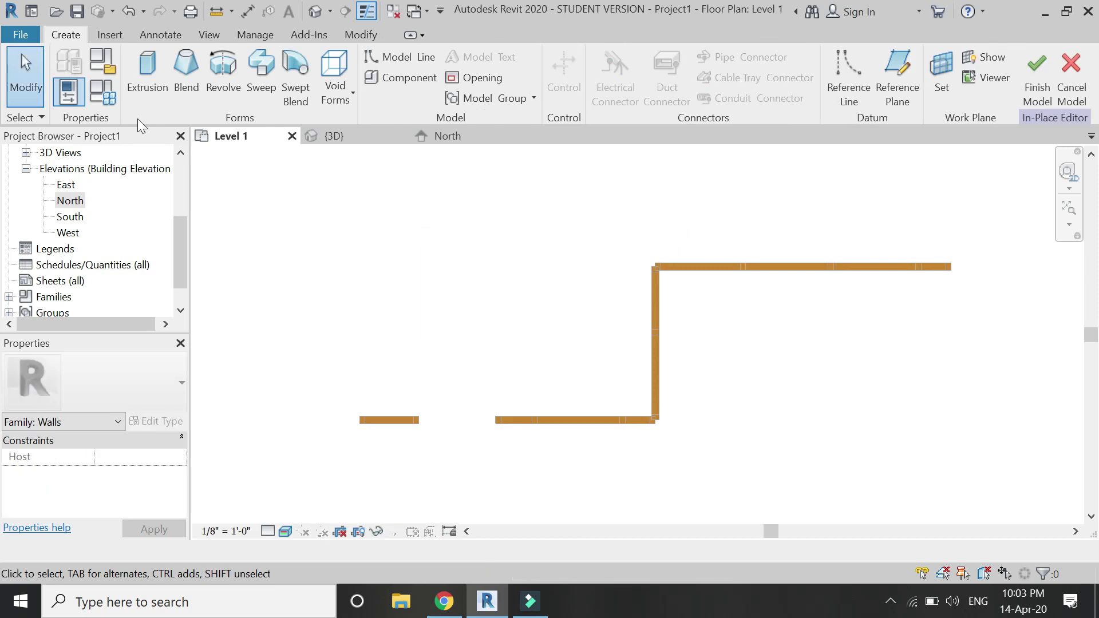
pyautogui.click(144, 78)
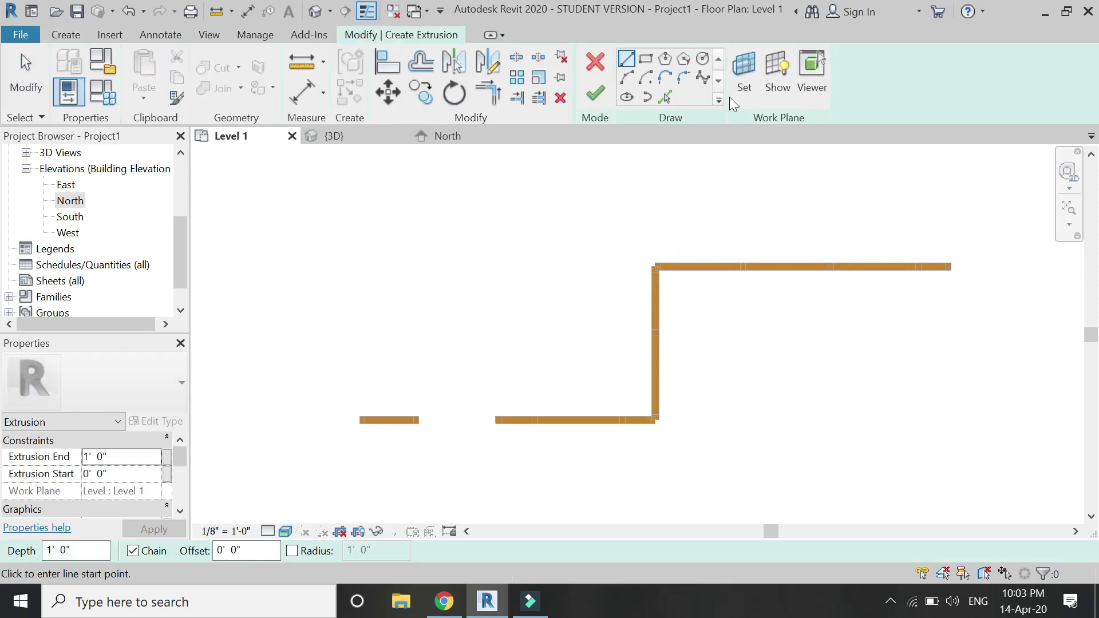
# Pick sketch lines from the lower wall, vertical wall, and both faces of the top wall.
pyautogui.click(666, 97)
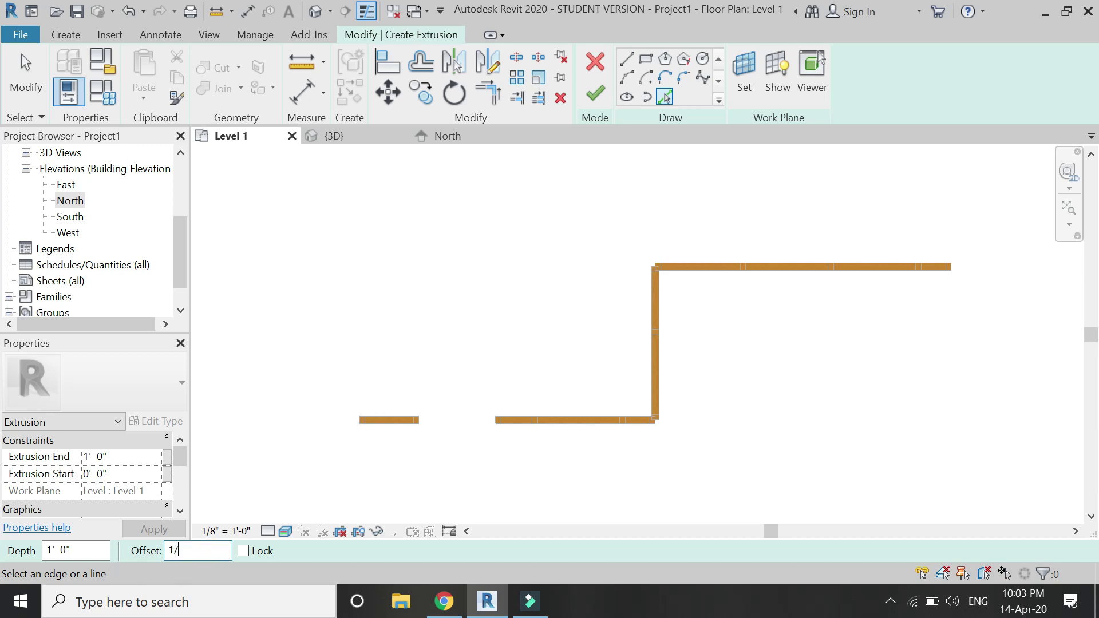
pyautogui.press('Return')
pyautogui.scroll(5, 402, 441)
pyautogui.click(400, 408)
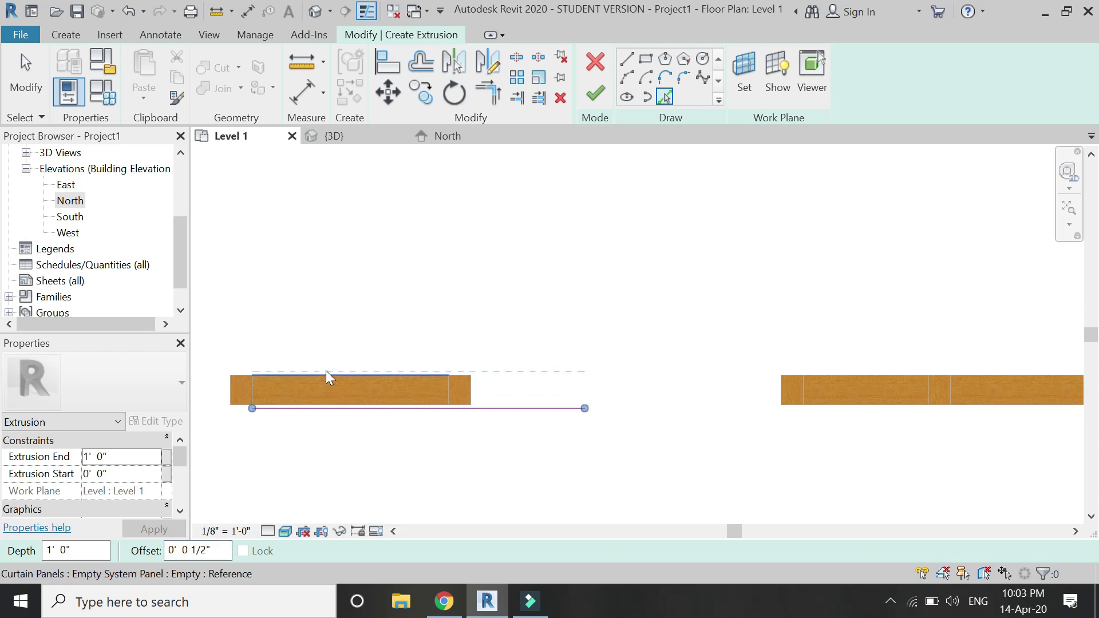
pyautogui.scroll(-8, 283, 421)
pyautogui.scroll(5, 650, 317)
pyautogui.click(613, 327)
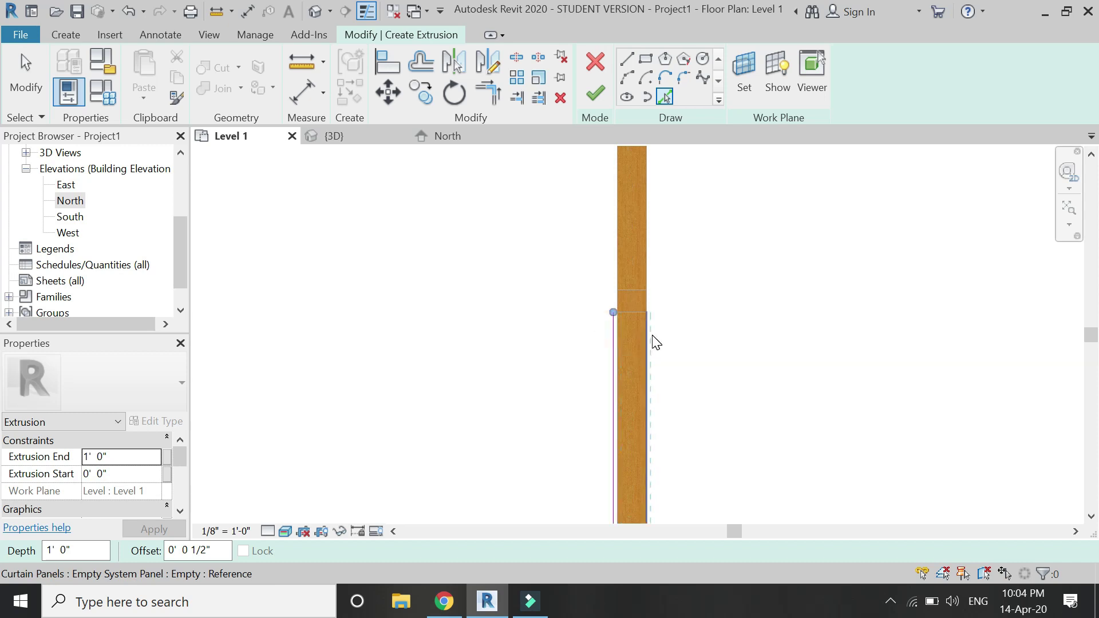
pyautogui.scroll(-5, 476, 393)
pyautogui.scroll(4, 609, 252)
pyautogui.click(610, 249)
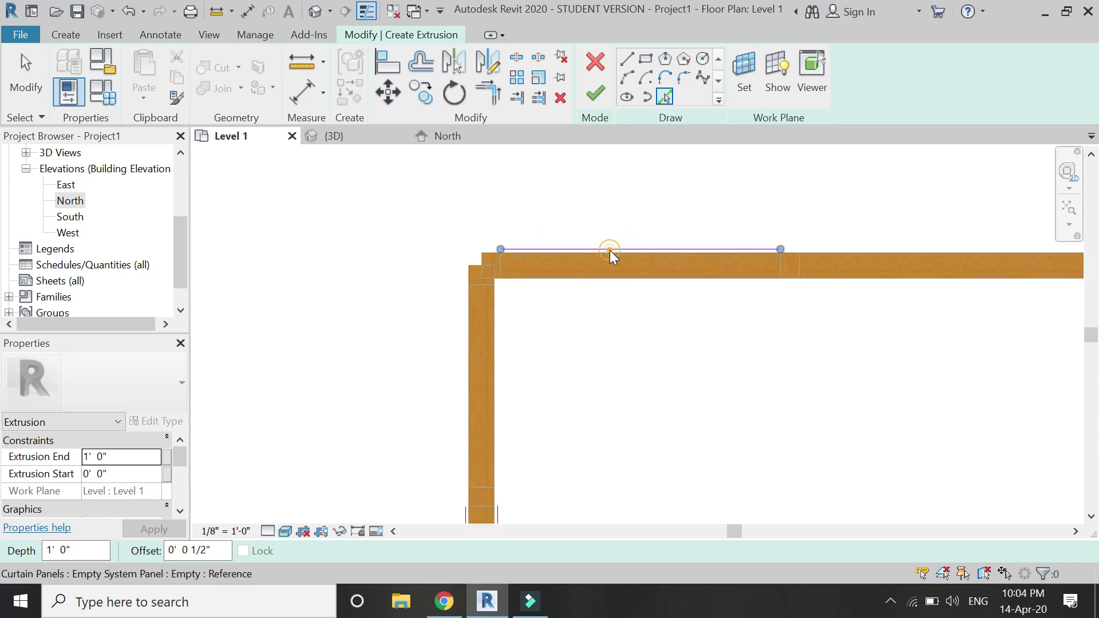
pyautogui.click(615, 281)
pyautogui.scroll(-4, 567, 344)
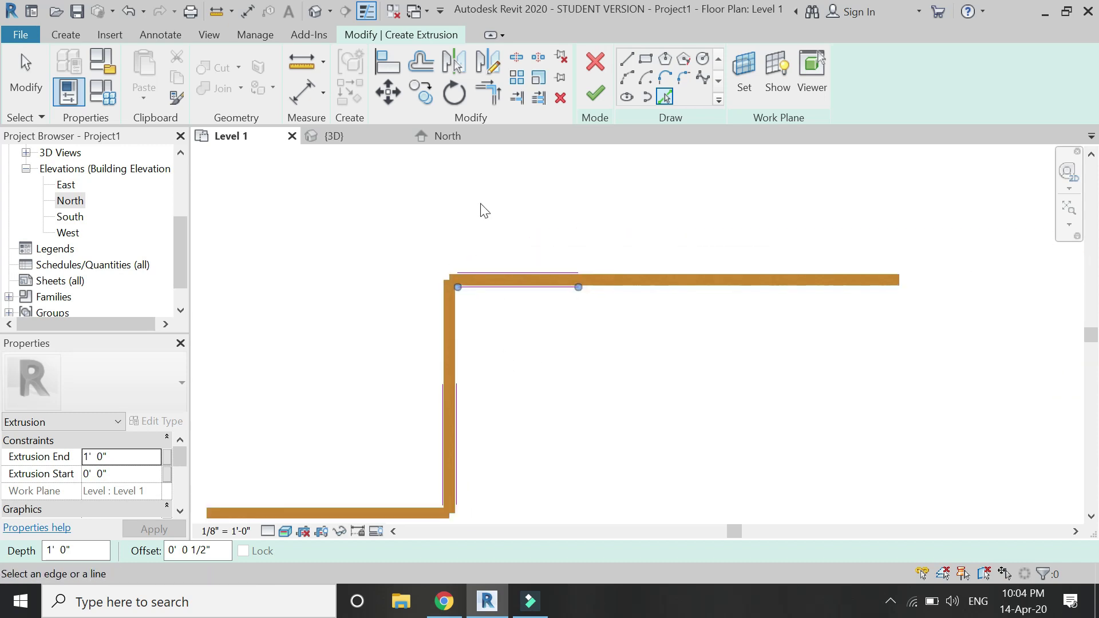
# Draw straight sketch lines at offset 0 across the right wall end and the short wall's end.
pyautogui.click(627, 58)
pyautogui.scroll(4, 942, 263)
pyautogui.scroll(2, 873, 273)
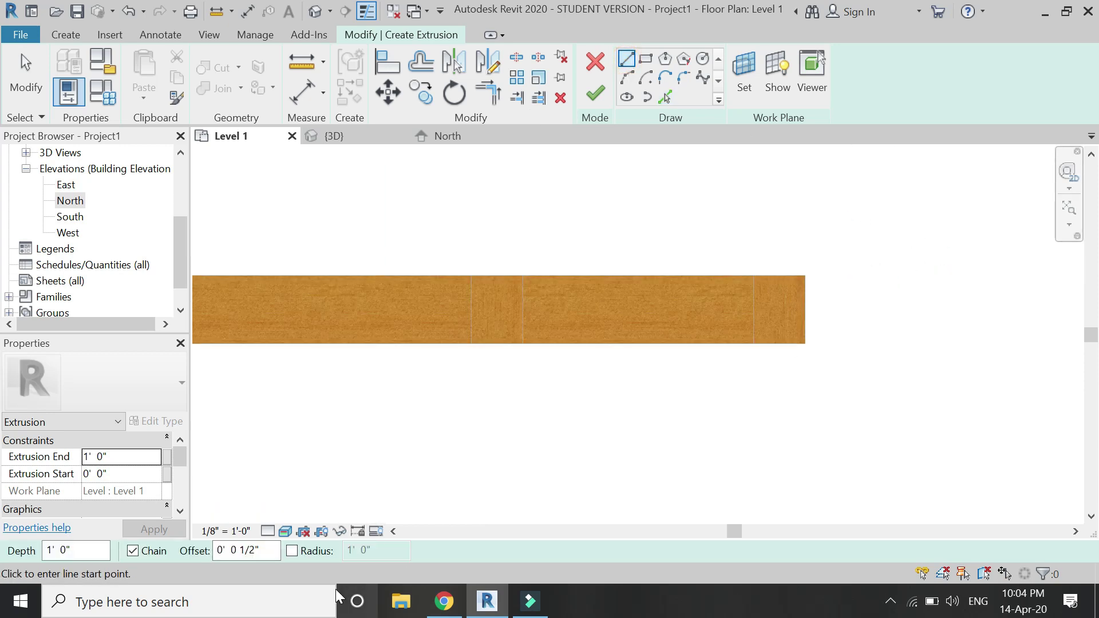
pyautogui.write('0')
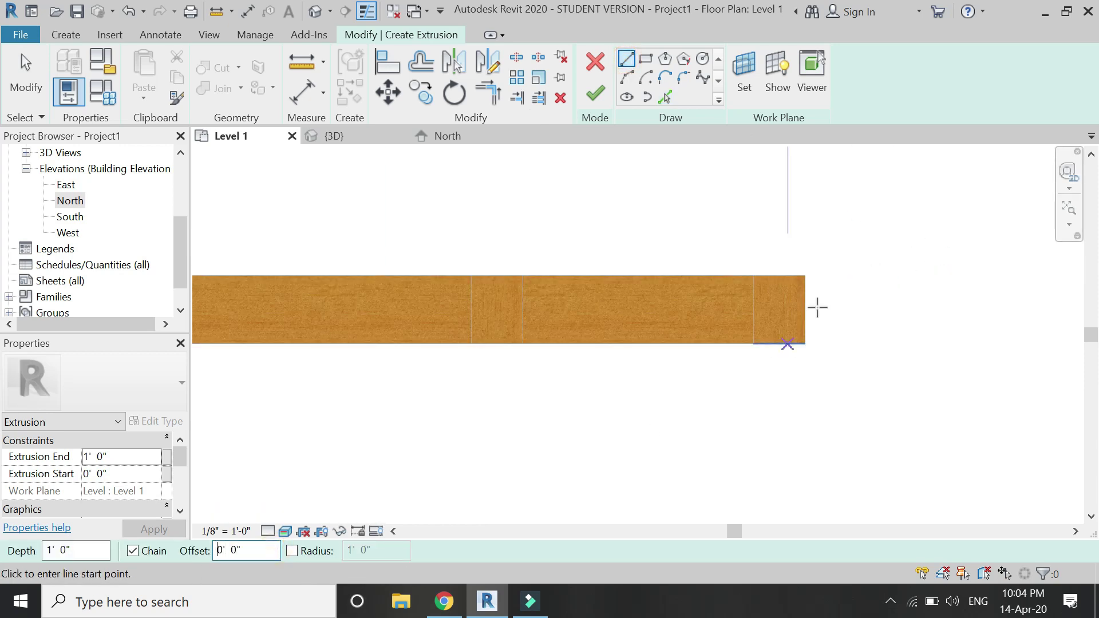
pyautogui.click(806, 276)
pyautogui.click(805, 343)
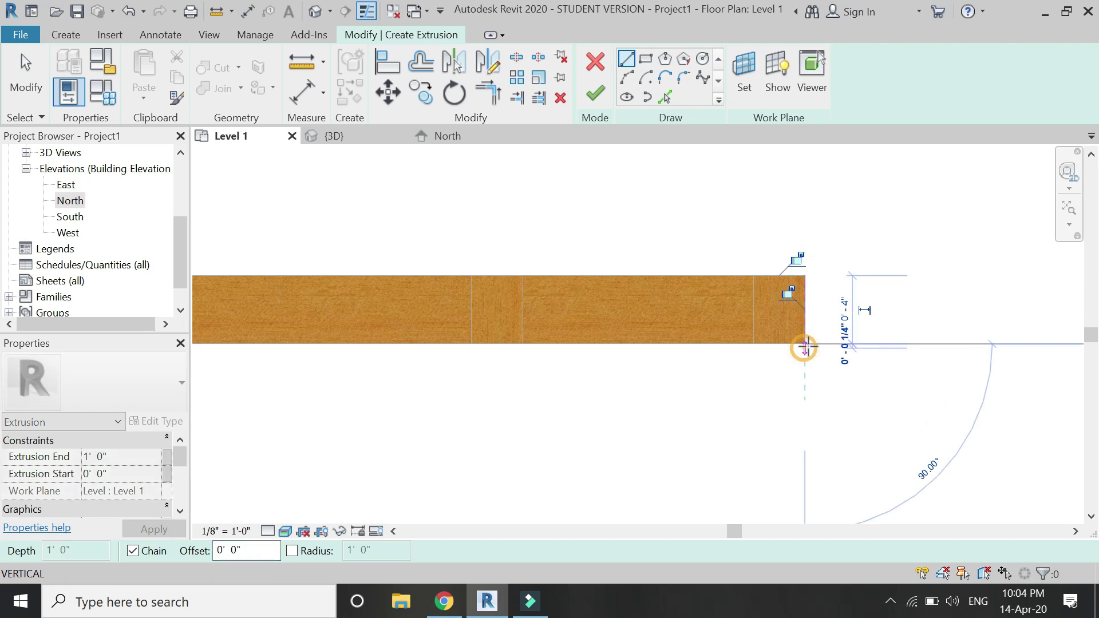
pyautogui.click(892, 600)
pyautogui.scroll(-5, 910, 362)
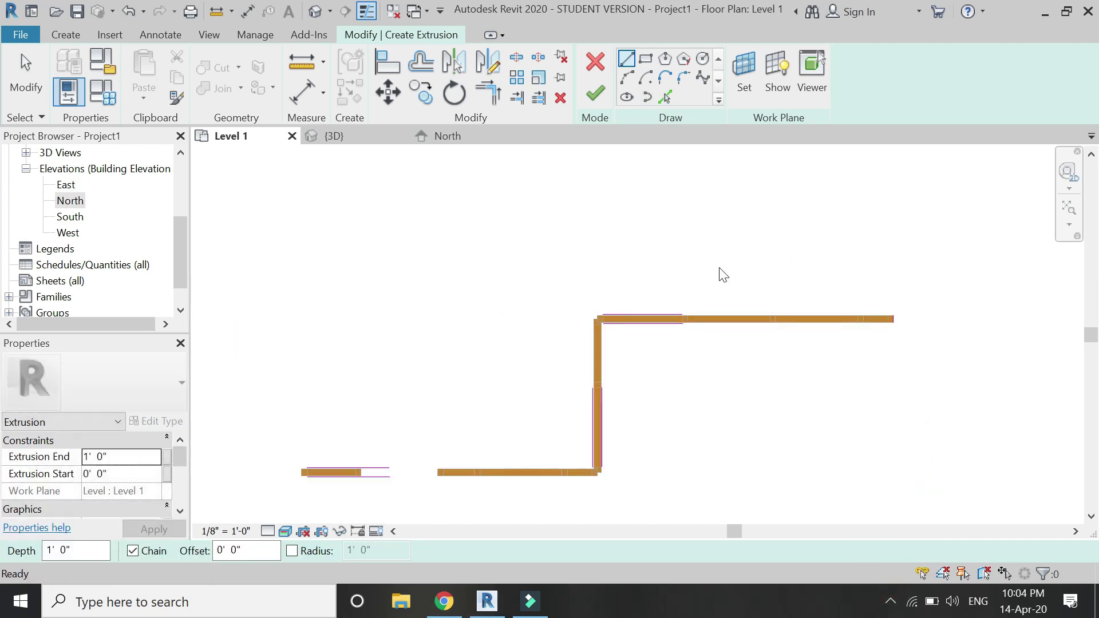
pyautogui.scroll(-2, 473, 422)
pyautogui.scroll(8, 611, 358)
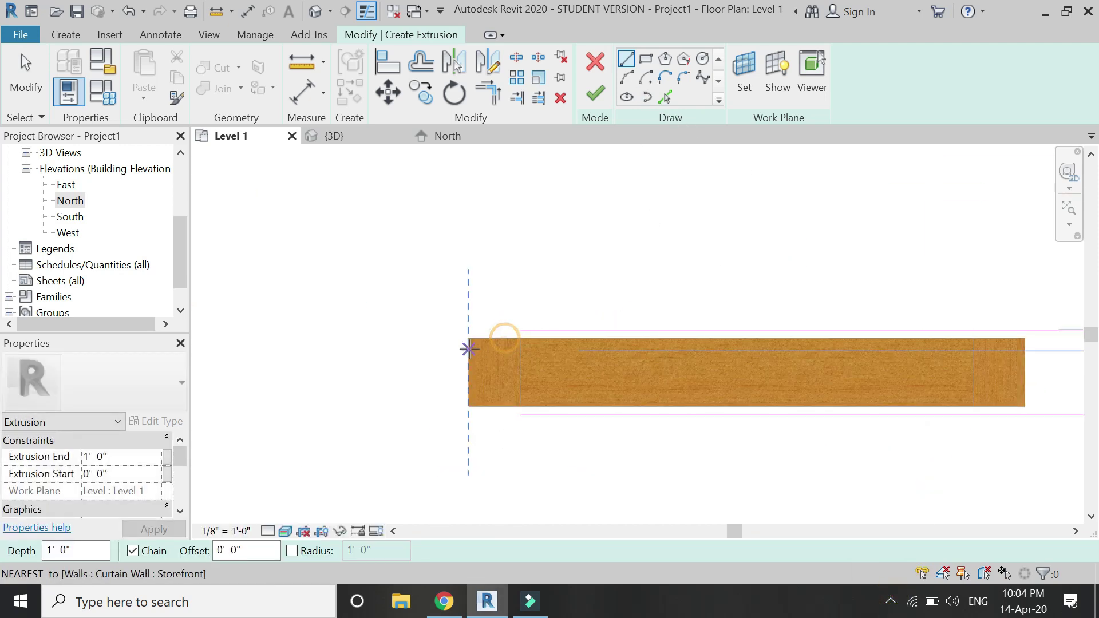
pyautogui.click(468, 349)
pyautogui.click(466, 406)
pyautogui.press('Escape')
pyautogui.press('Escape')
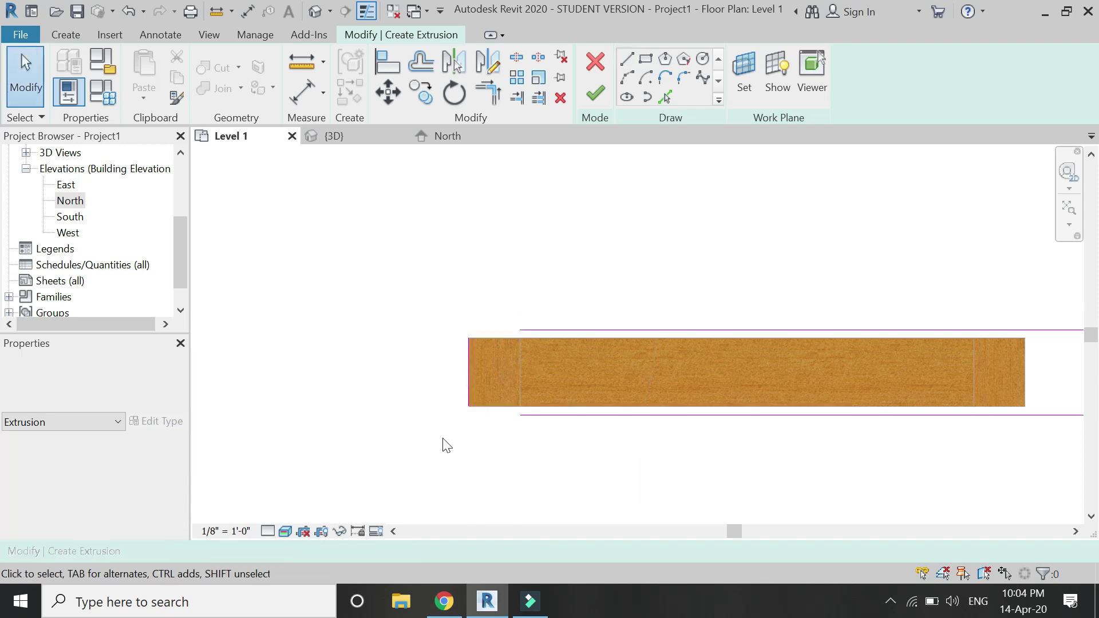
# Trim sketch lines into corners at the left wall end and the lower corner.
pyautogui.press('t')
pyautogui.press('r')
pyautogui.click(467, 362)
pyautogui.click(528, 331)
pyautogui.click(469, 380)
pyautogui.click(539, 414)
pyautogui.scroll(-3, 372, 455)
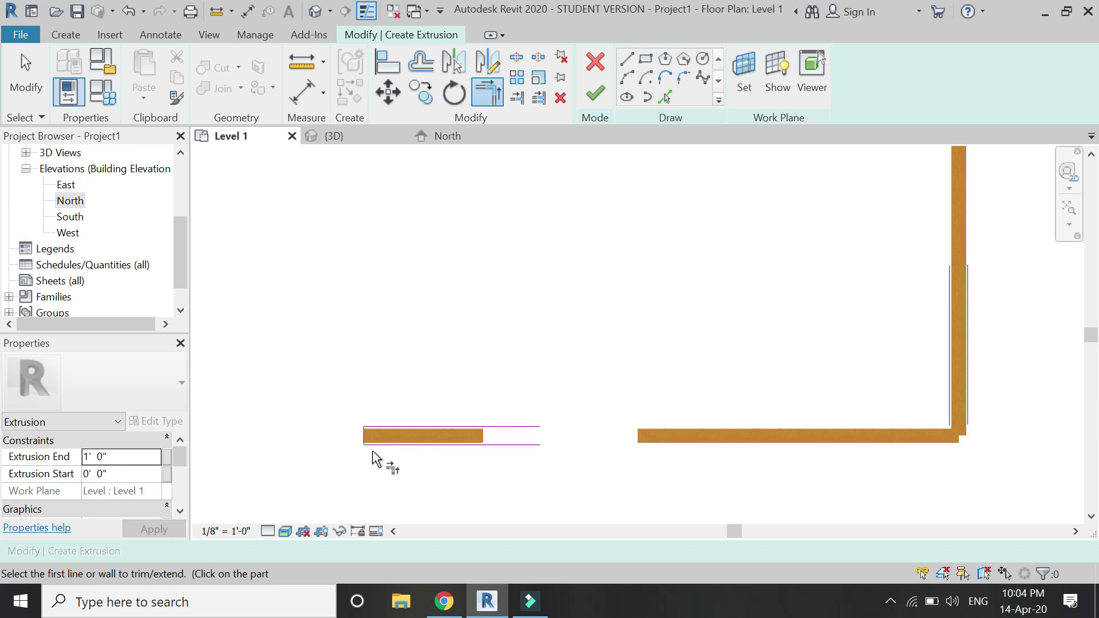
pyautogui.click(953, 410)
pyautogui.click(464, 446)
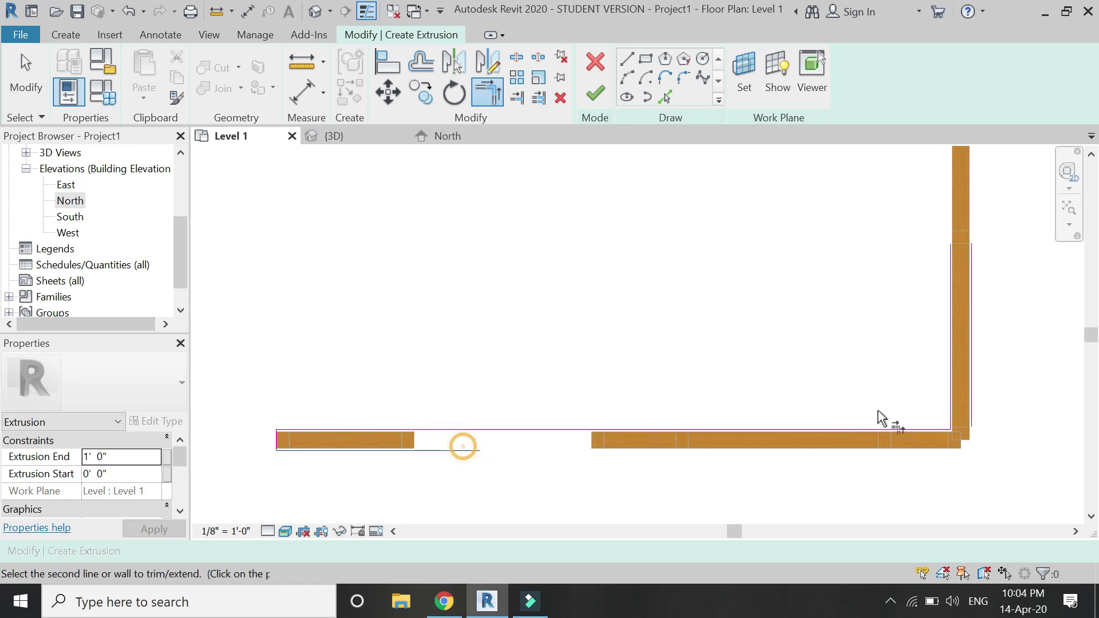
pyautogui.click(972, 372)
pyautogui.scroll(-3, 675, 363)
pyautogui.scroll(3, 572, 372)
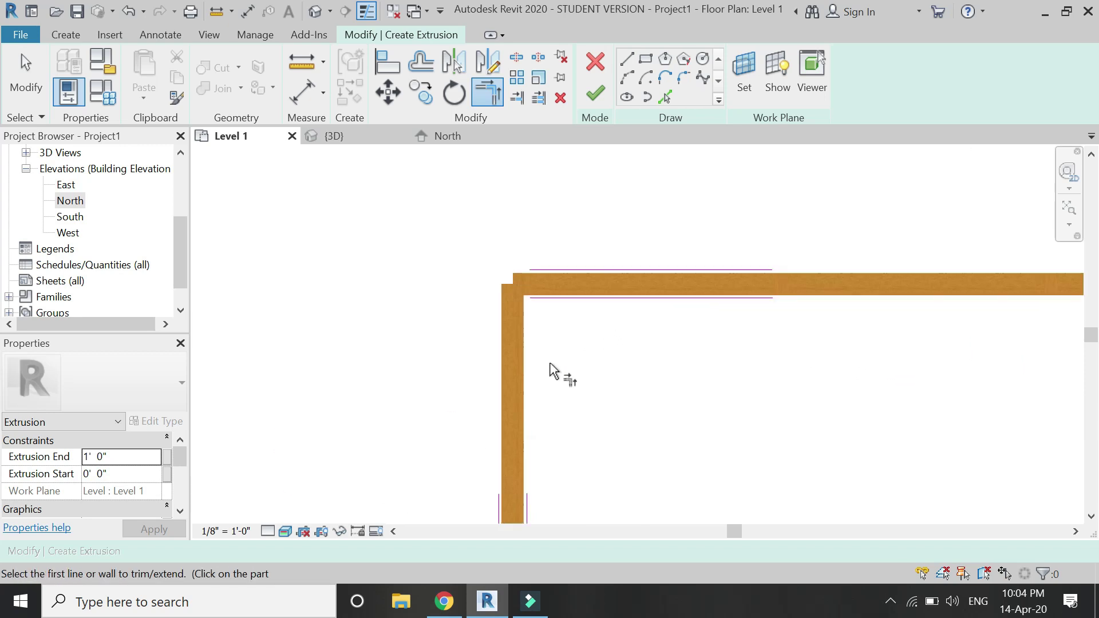
# Trim sketch lines at the upper corner and the wall's right end to close the outline.
pyautogui.click(562, 303)
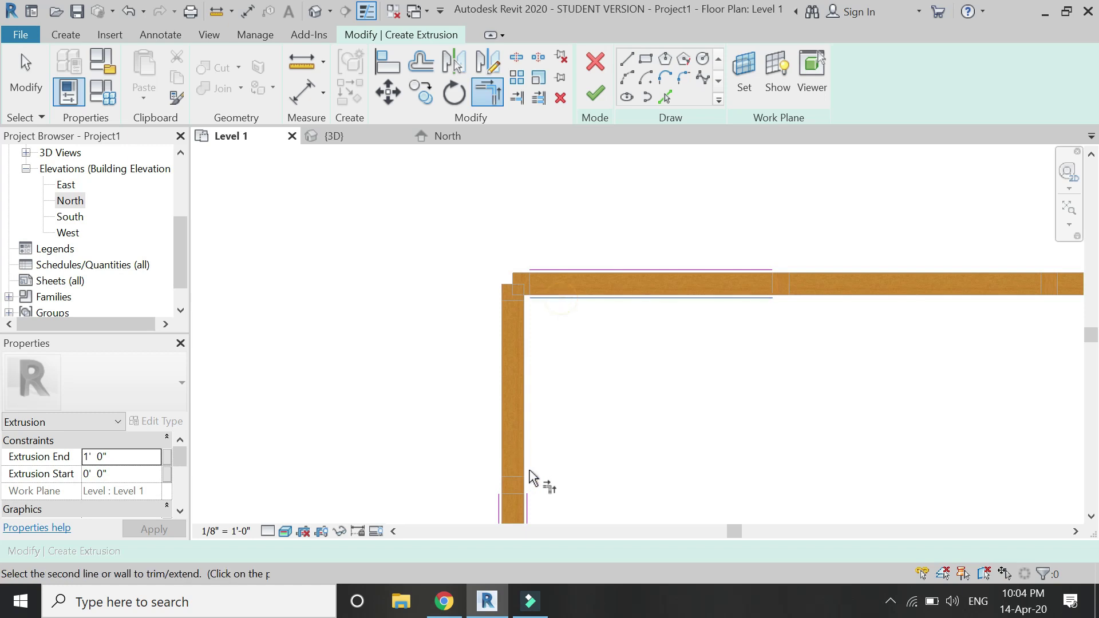
pyautogui.click(559, 282)
pyautogui.click(503, 486)
pyautogui.scroll(-2, 442, 422)
pyautogui.scroll(2, 919, 328)
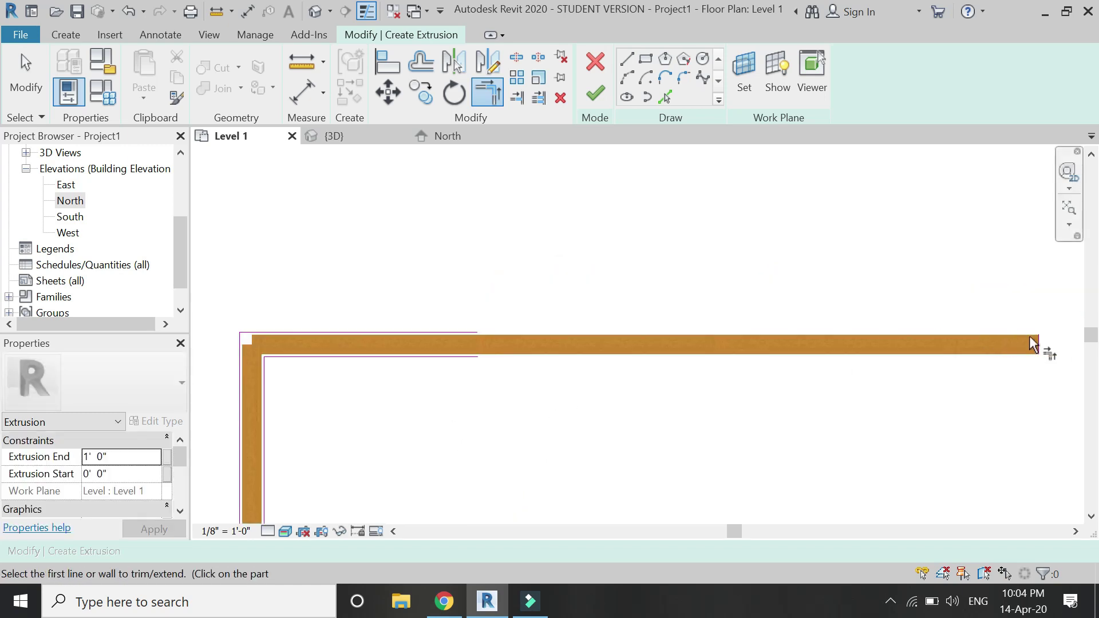
pyautogui.click(461, 358)
pyautogui.click(1047, 348)
pyautogui.scroll(-5, 864, 273)
pyautogui.scroll(3, 793, 319)
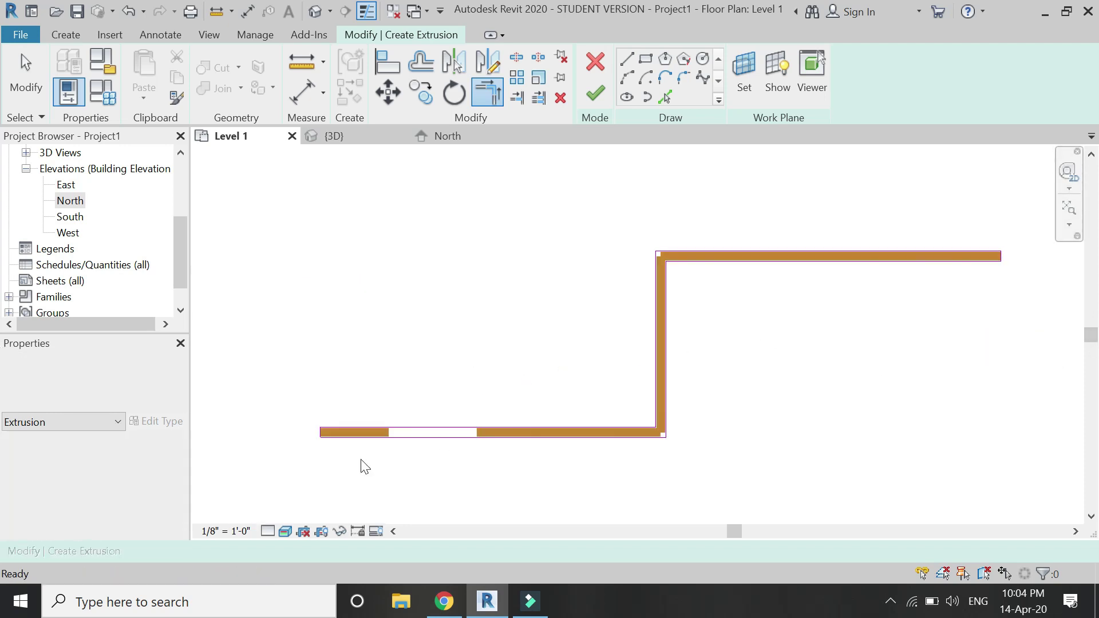
# Set the extrusion end to 10' 0" and finish the extrusion sketch.
pyautogui.click(135, 458)
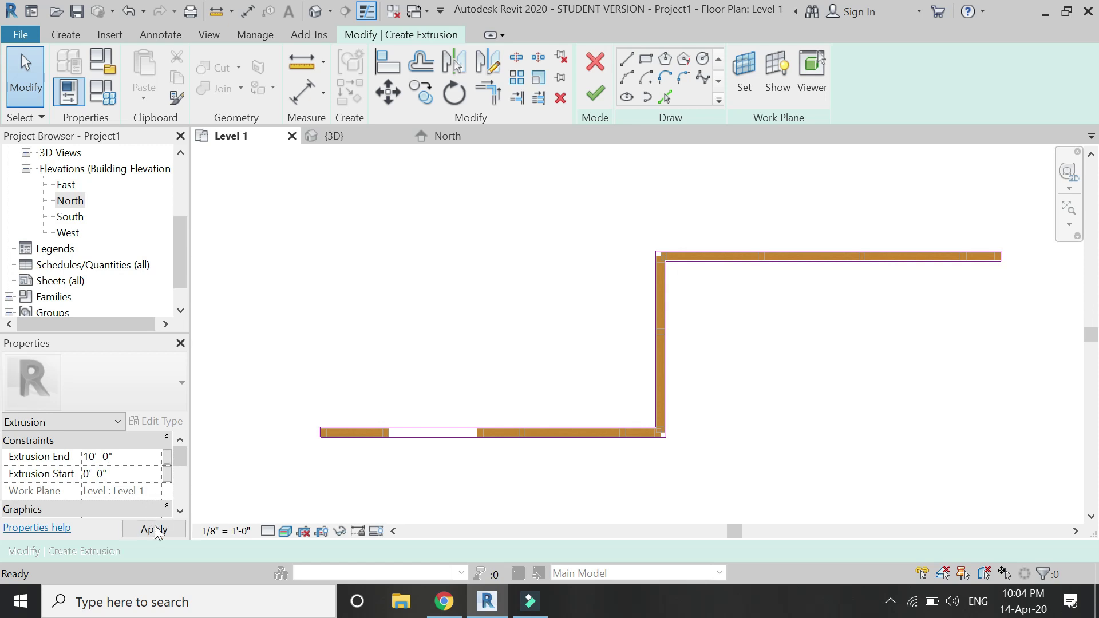
pyautogui.click(154, 529)
pyautogui.click(598, 91)
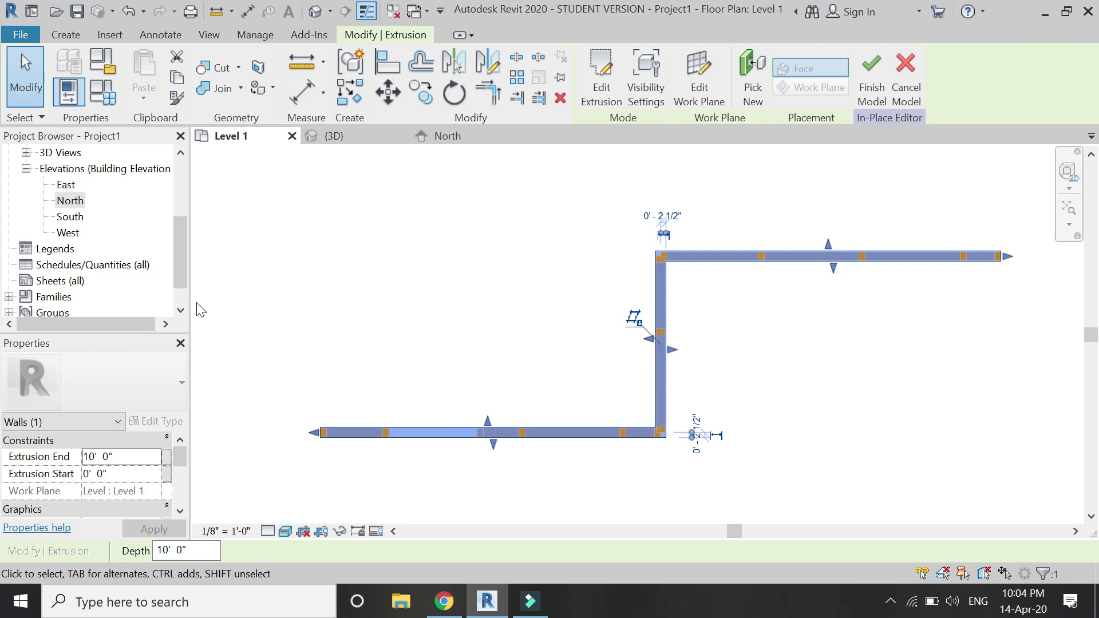
pyautogui.scroll(-3, 166, 498)
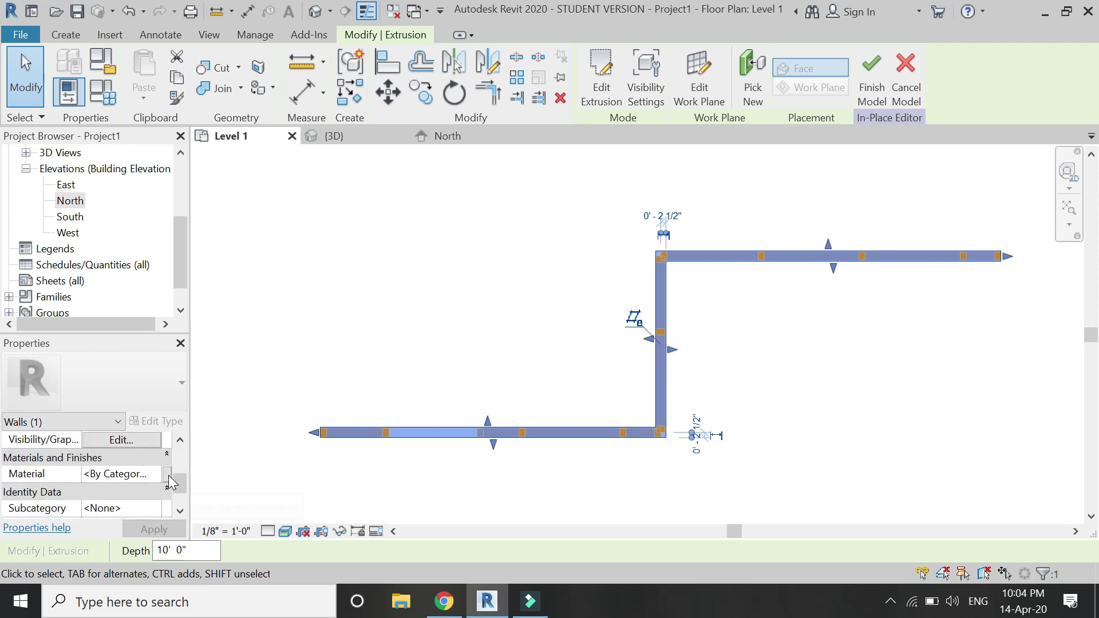
# Link the extrusion material to Structural Material and set it to Gypsum Wall Board.
pyautogui.click(166, 475)
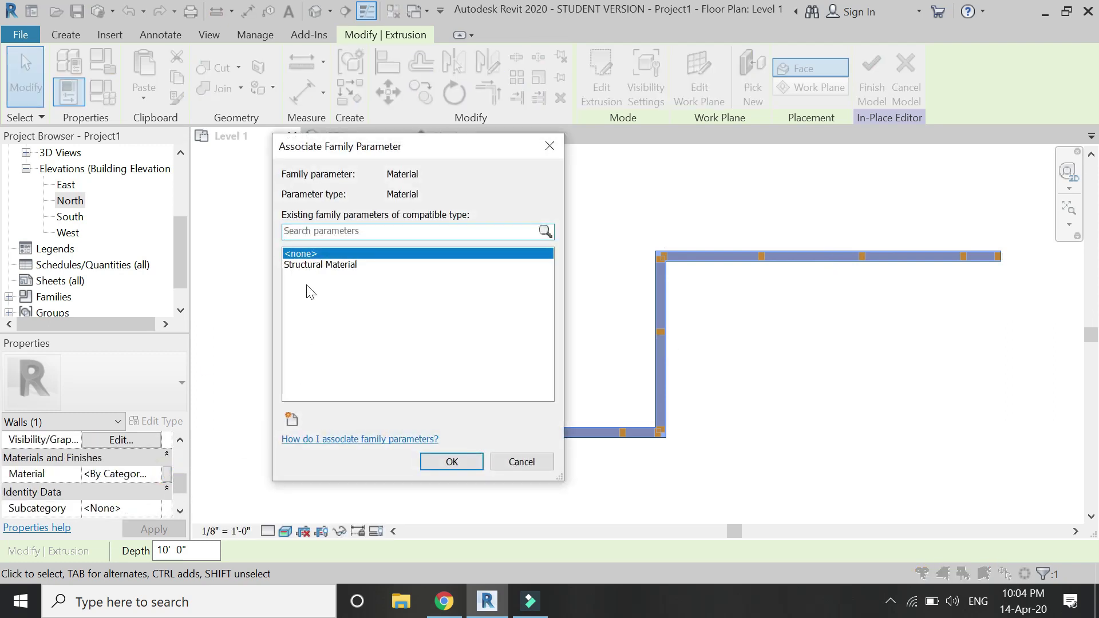
pyautogui.click(313, 265)
pyautogui.click(442, 461)
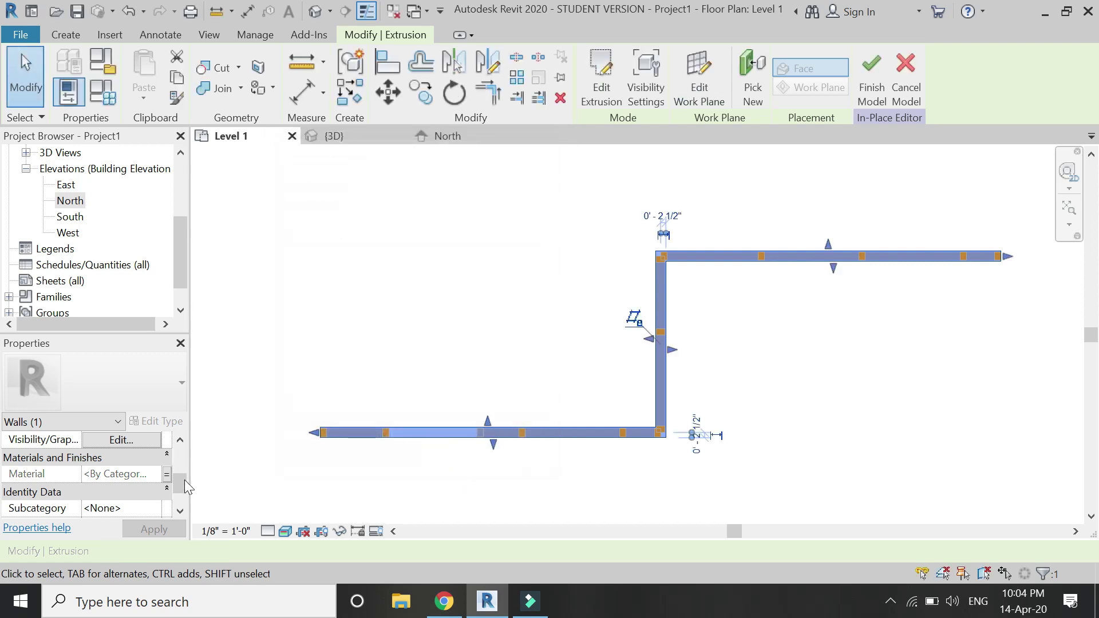
pyautogui.click(103, 102)
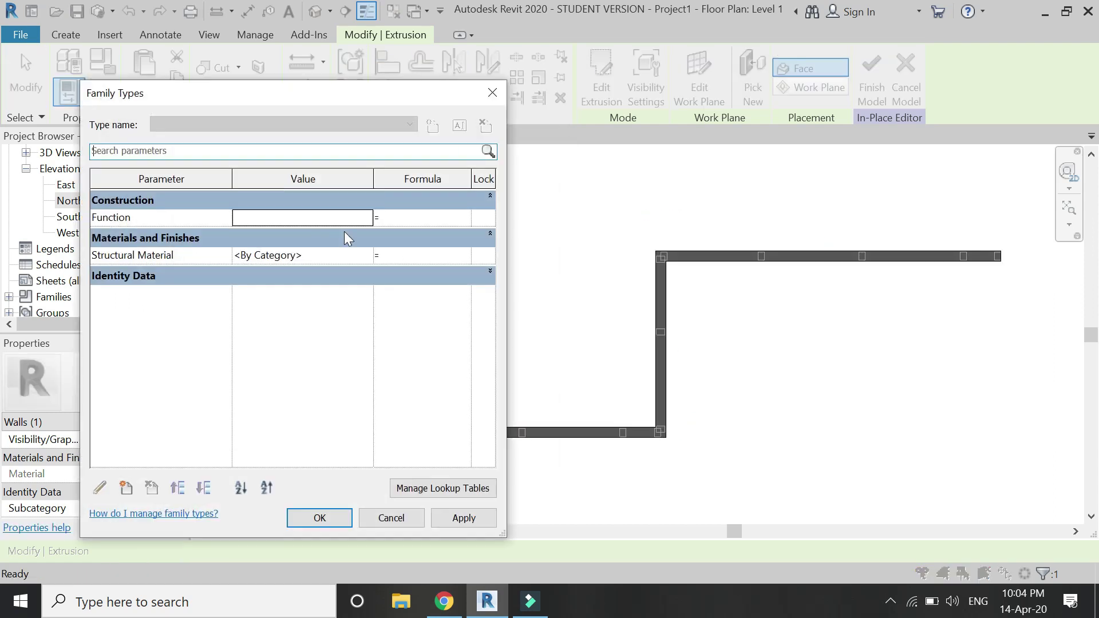
pyautogui.click(367, 255)
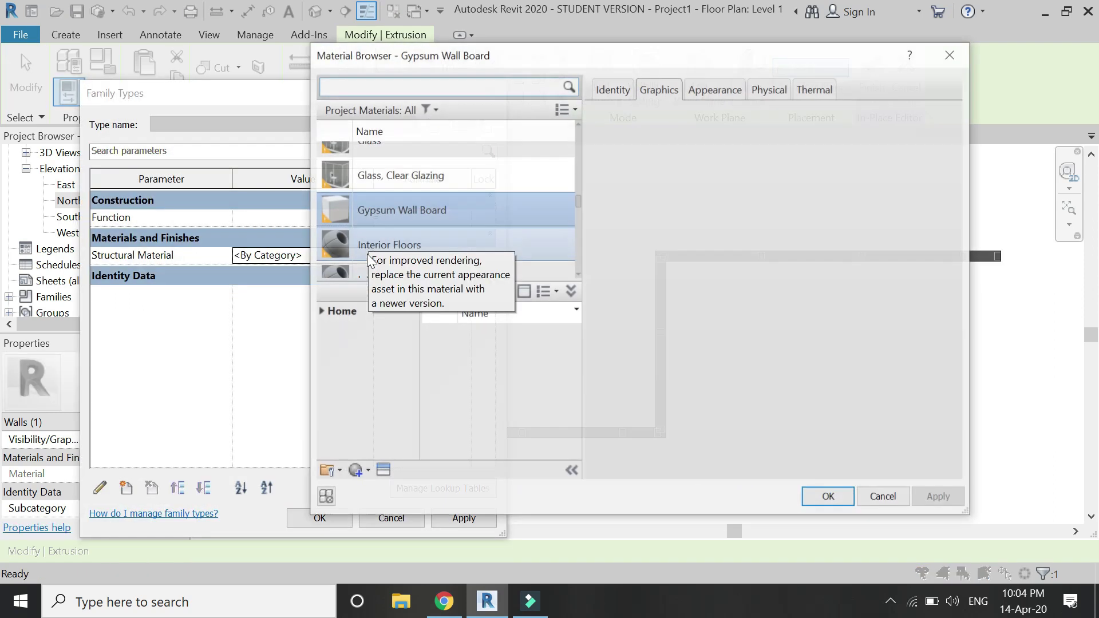
pyautogui.click(824, 497)
# Apply the type parameters and switch the view's visual style to Wireframe.
pyautogui.click(334, 520)
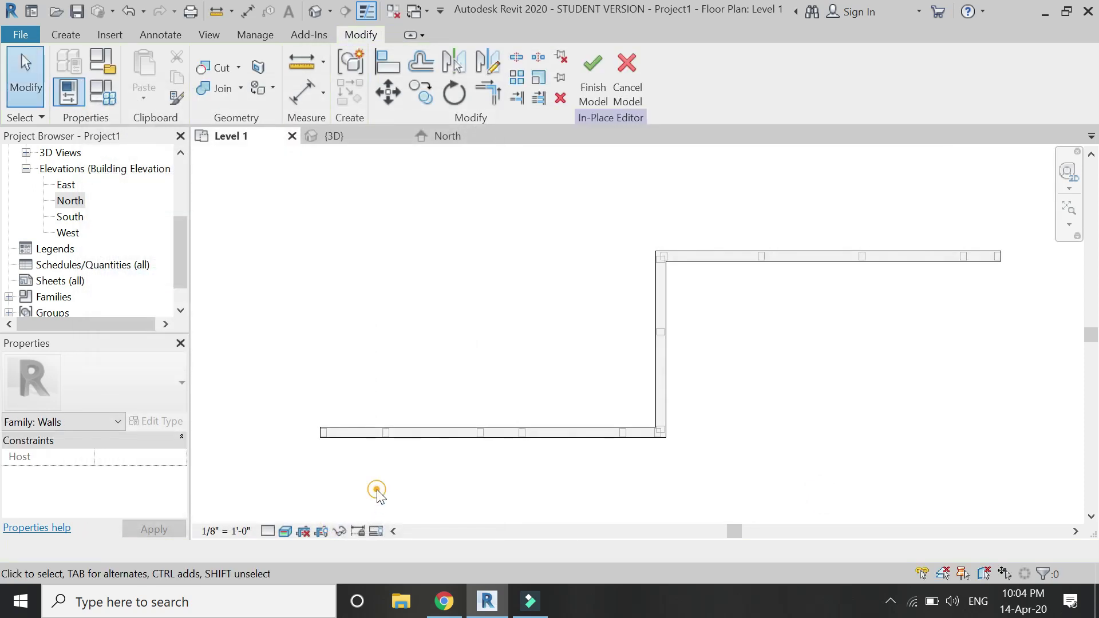
pyautogui.scroll(5, 303, 431)
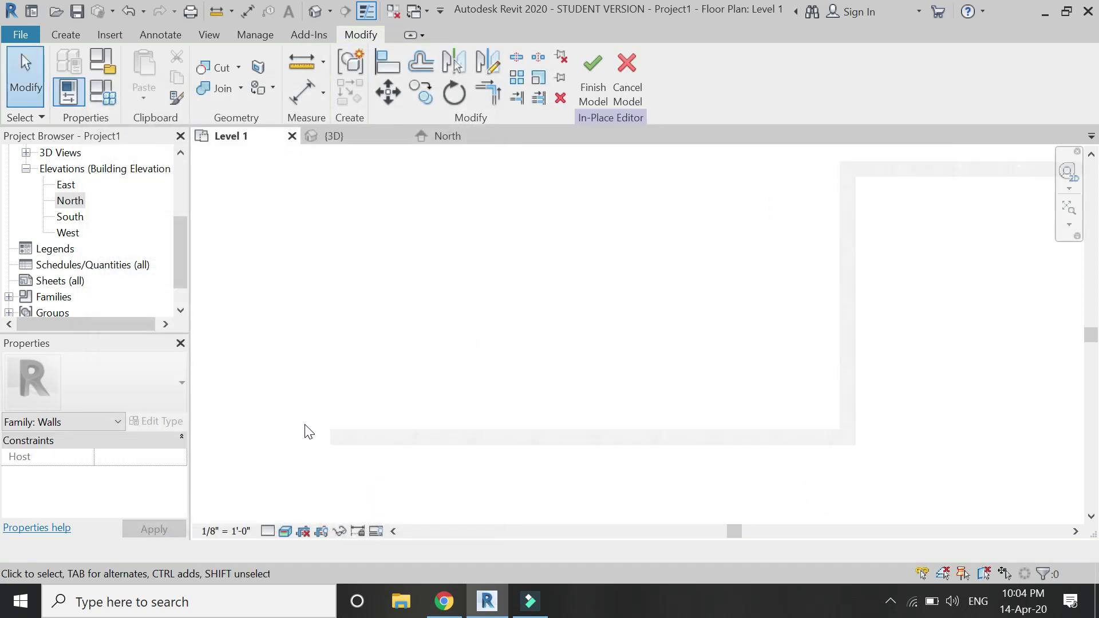
pyautogui.click(375, 434)
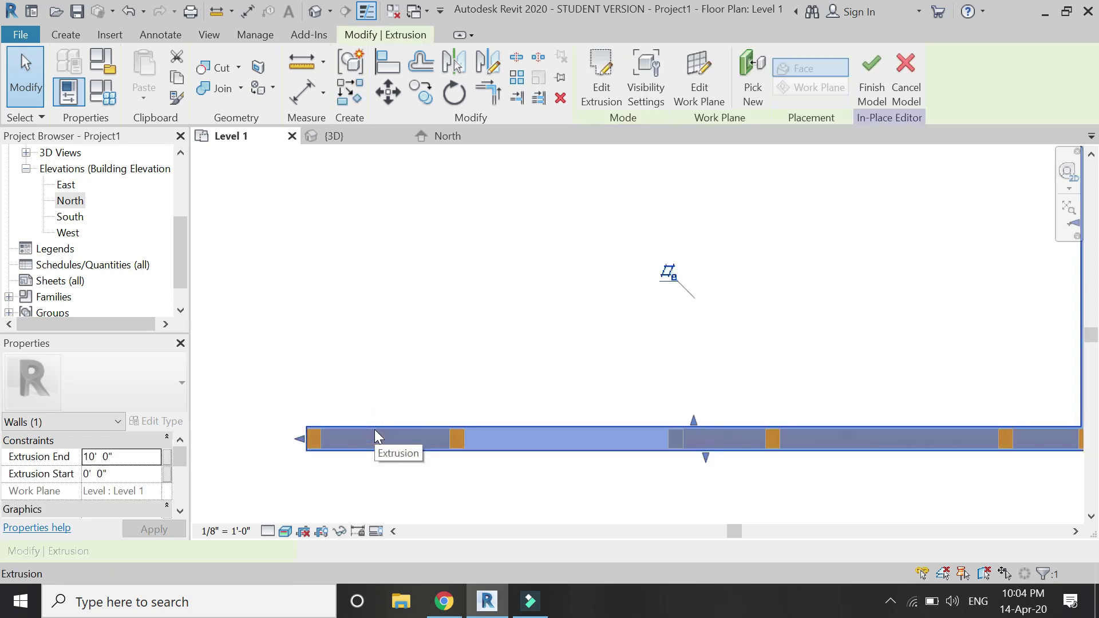
pyautogui.click(268, 531)
pyautogui.click(284, 531)
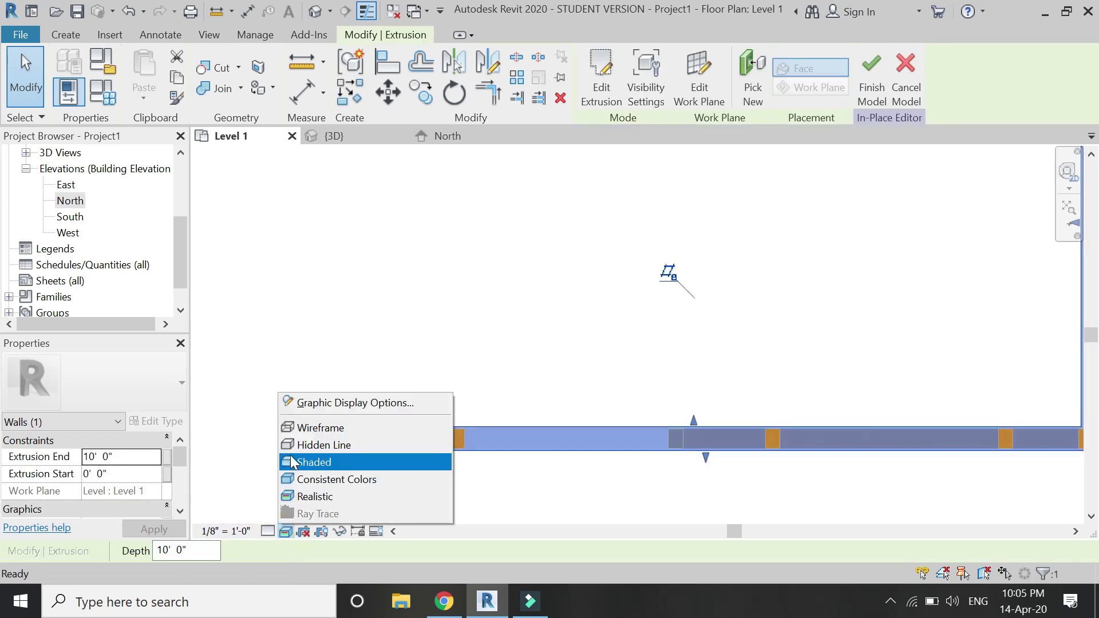
pyautogui.click(294, 428)
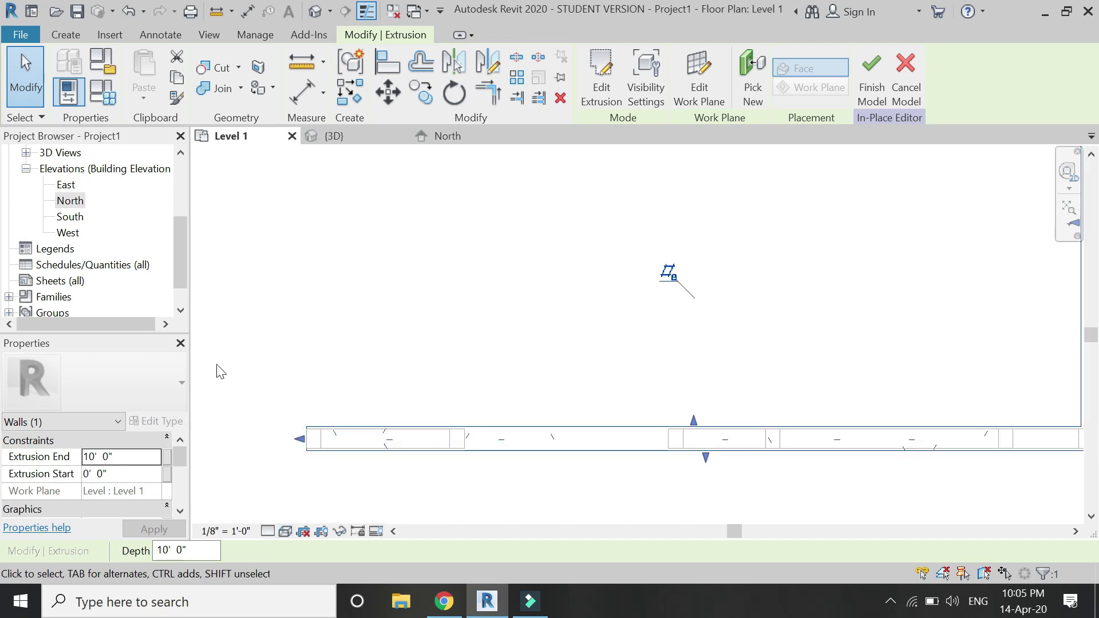
pyautogui.press('Escape')
# Start a new void extrusion from the Void Forms list.
pyautogui.click(72, 39)
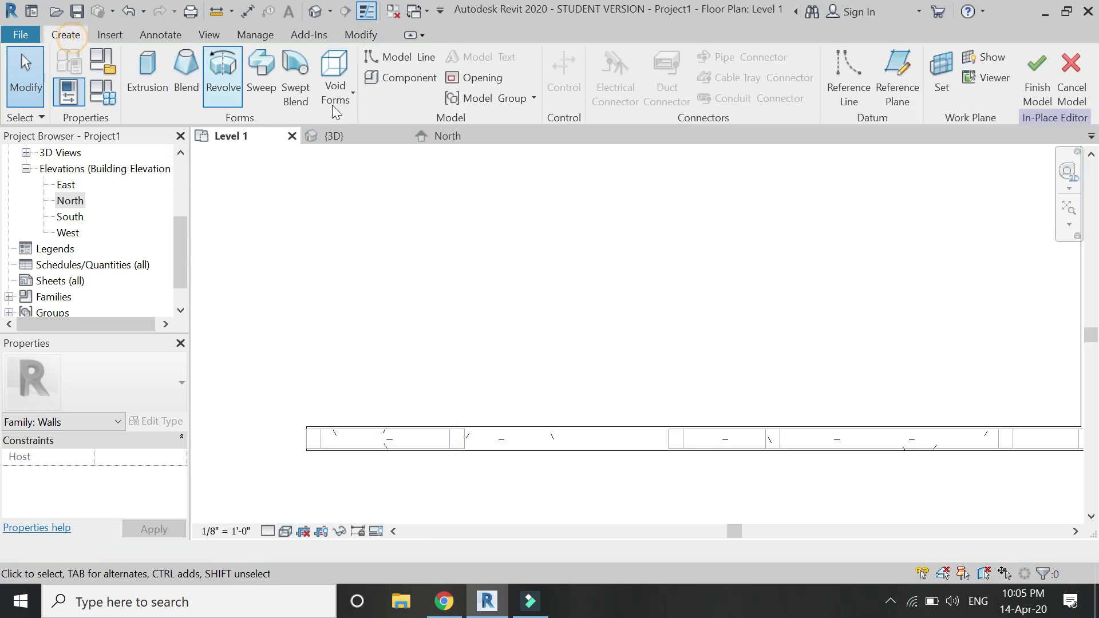
pyautogui.click(342, 102)
pyautogui.click(356, 129)
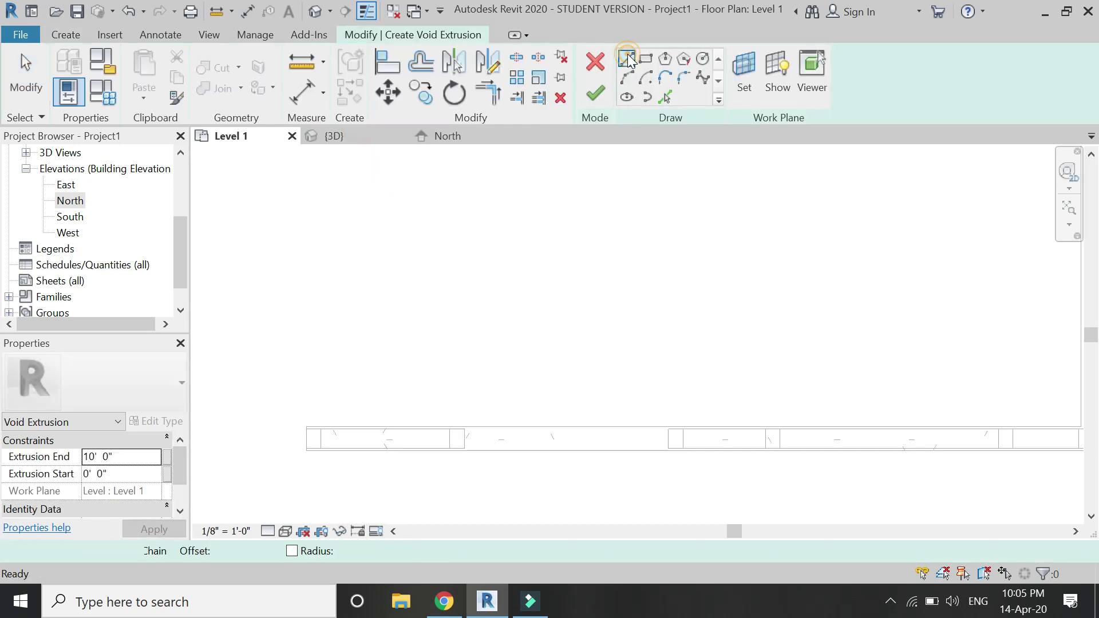
# Sketch a closed rectangular void outline around the lower wall segment.
pyautogui.click(664, 98)
pyautogui.scroll(3, 334, 432)
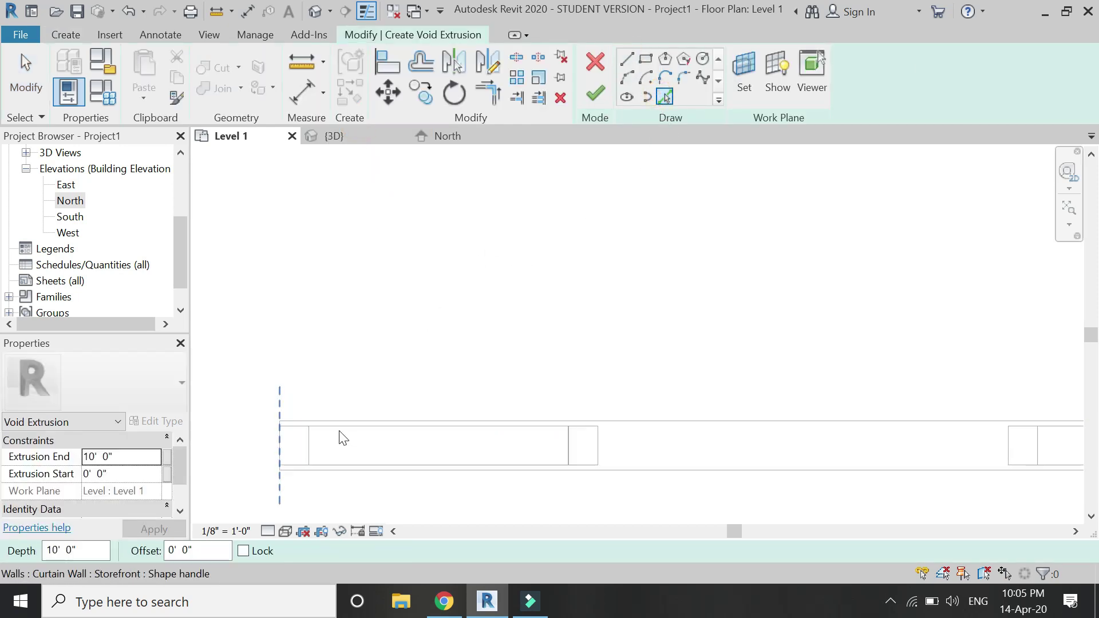
pyautogui.click(626, 58)
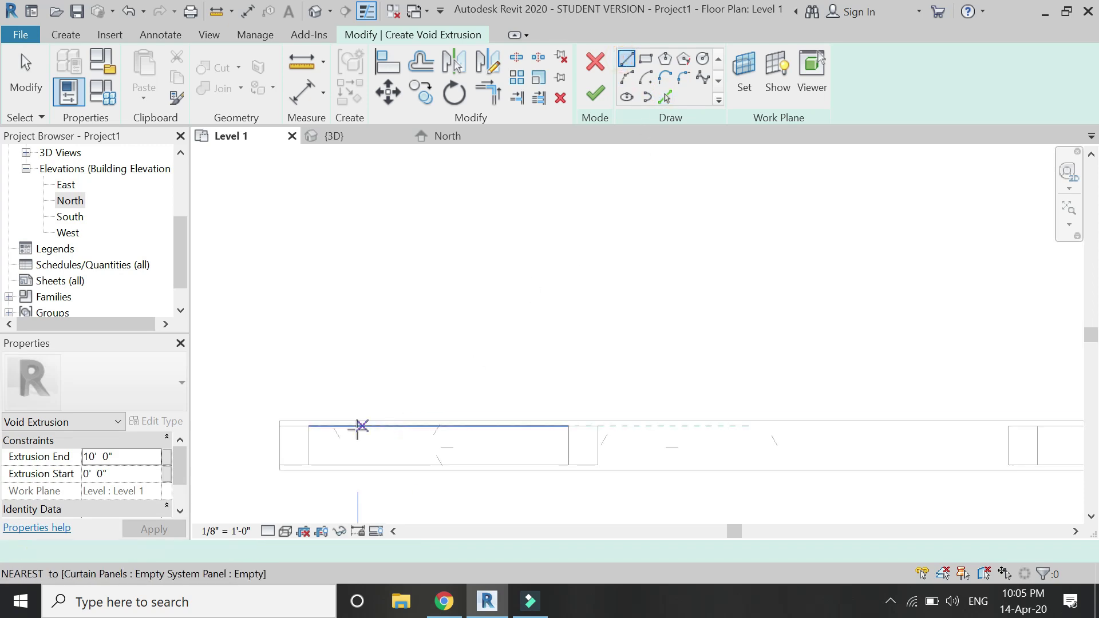
pyautogui.click(280, 464)
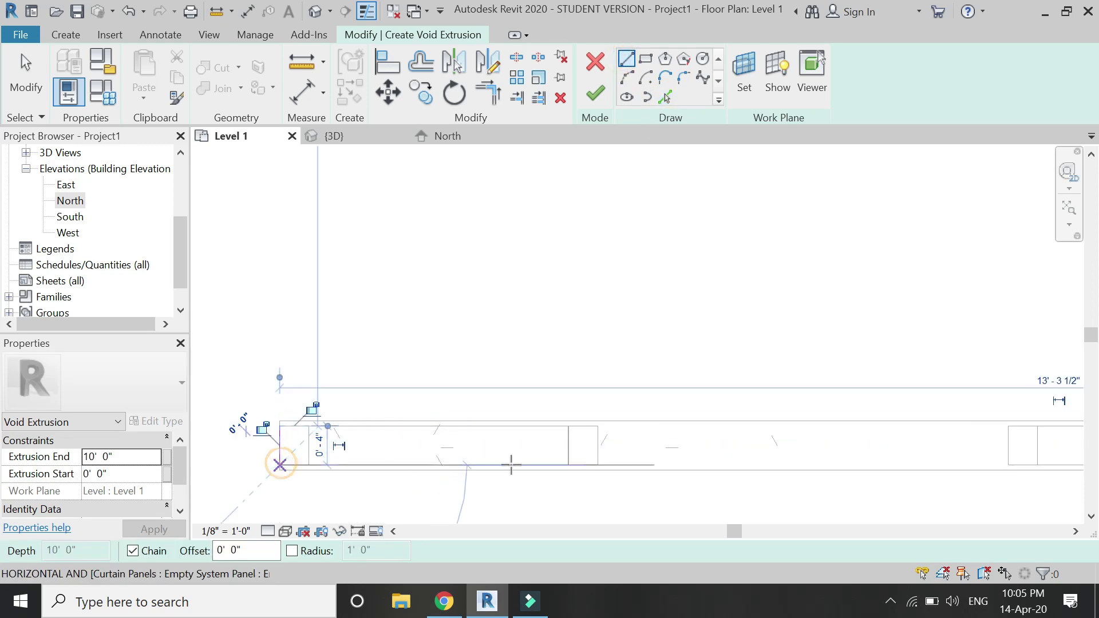
pyautogui.click(597, 463)
pyautogui.click(597, 426)
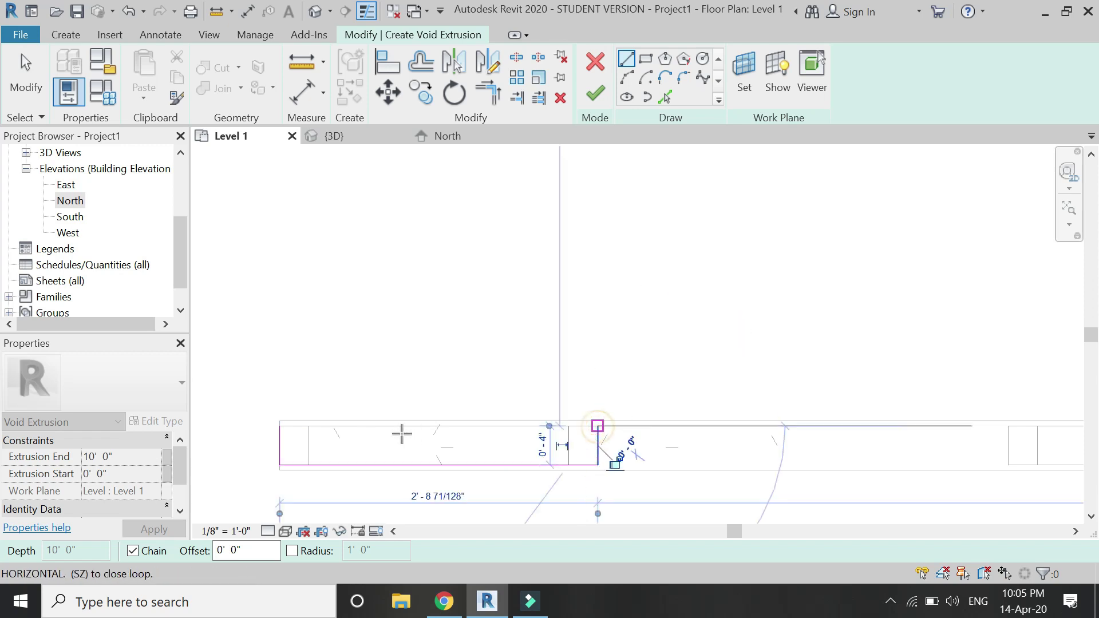
pyautogui.click(280, 427)
# Draw further outline edges along the wall opening and mullion, then end line drawing.
pyautogui.scroll(-2, 496, 442)
pyautogui.scroll(2, 355, 436)
pyautogui.click(355, 437)
pyautogui.scroll(-2, 351, 448)
pyautogui.scroll(2, 699, 452)
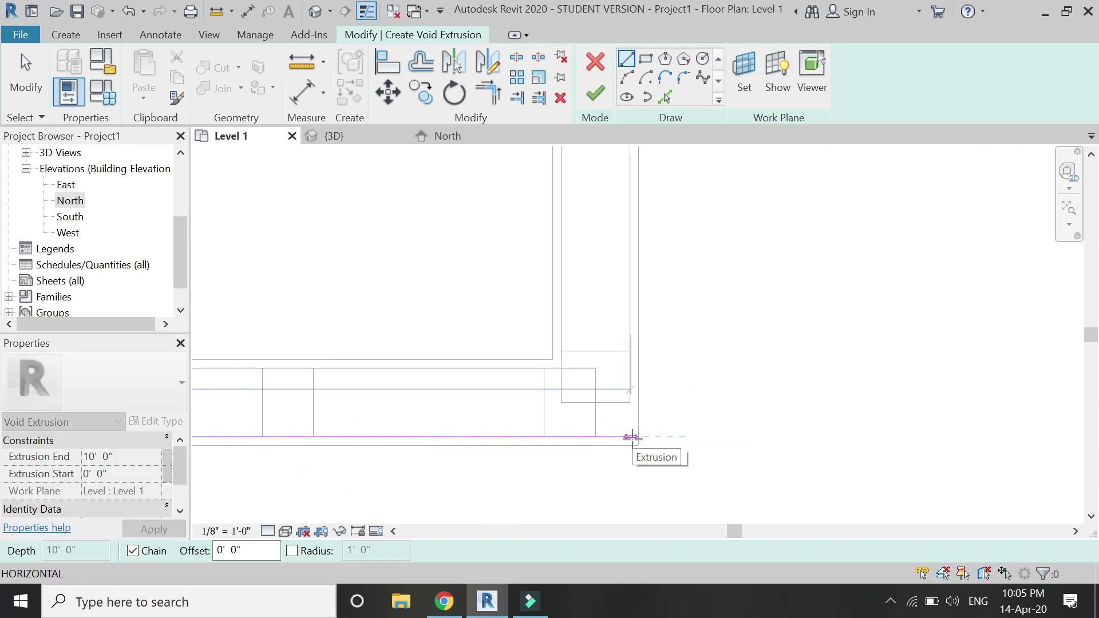
pyautogui.click(631, 438)
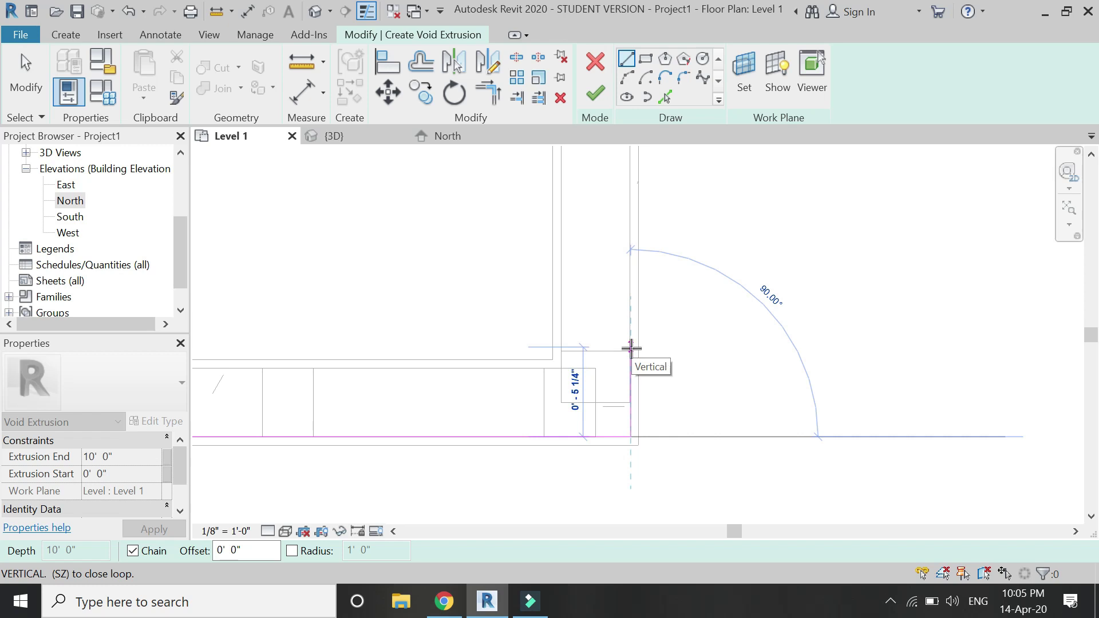
pyautogui.press('Escape')
pyautogui.scroll(3, 594, 329)
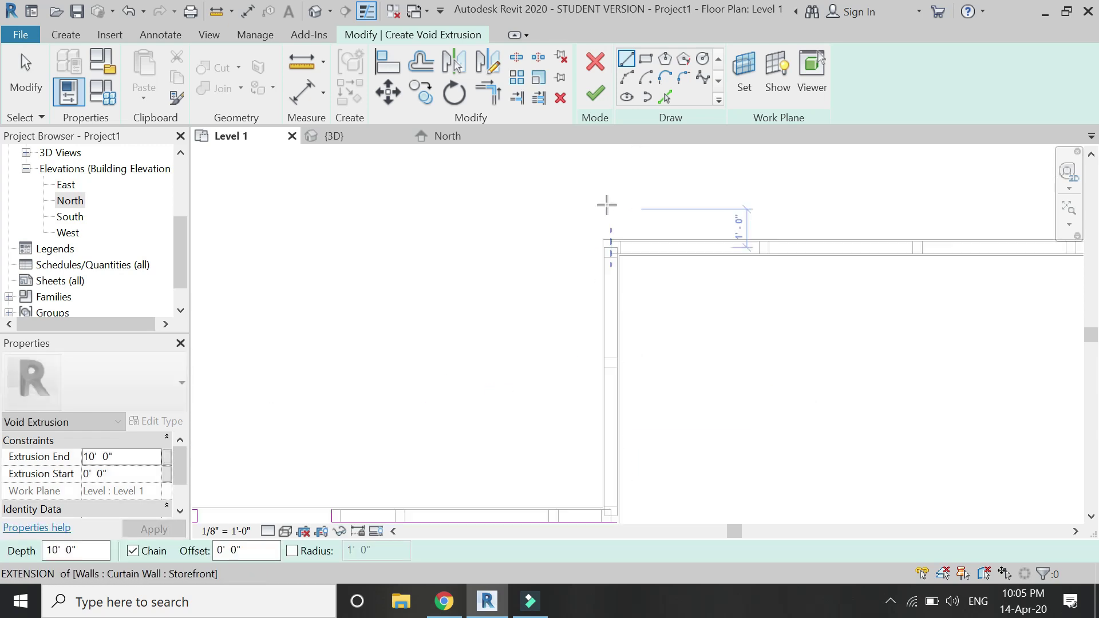
pyautogui.scroll(2, 611, 252)
pyautogui.scroll(2, 619, 267)
pyautogui.click(620, 267)
pyautogui.click(620, 342)
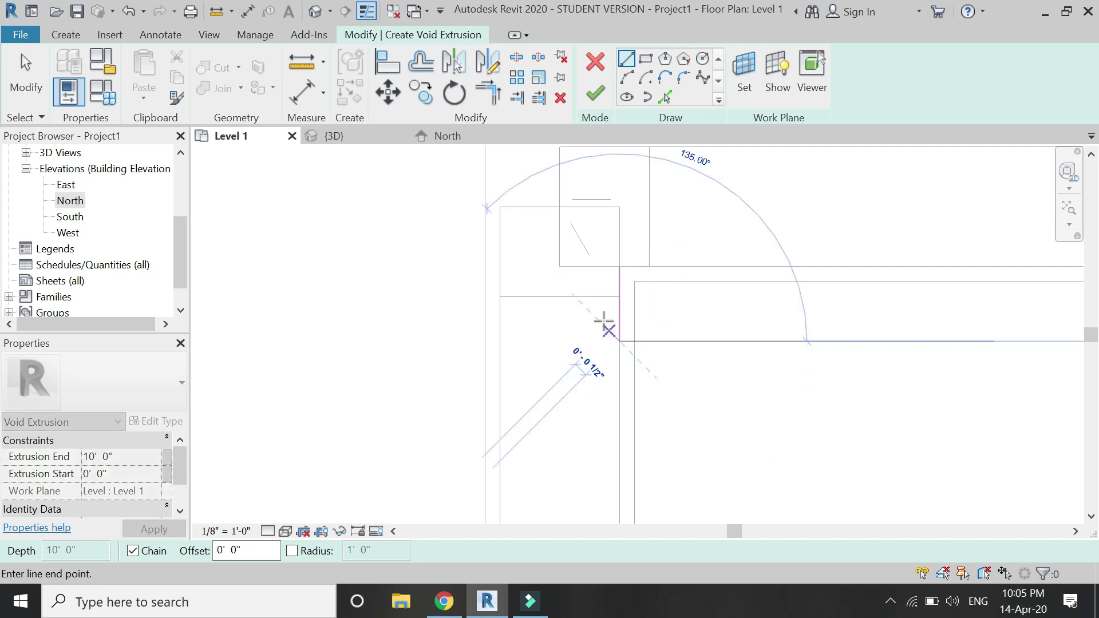
pyautogui.press('Escape')
pyautogui.scroll(-2, 592, 269)
pyautogui.press('Escape')
pyautogui.scroll(-2, 607, 456)
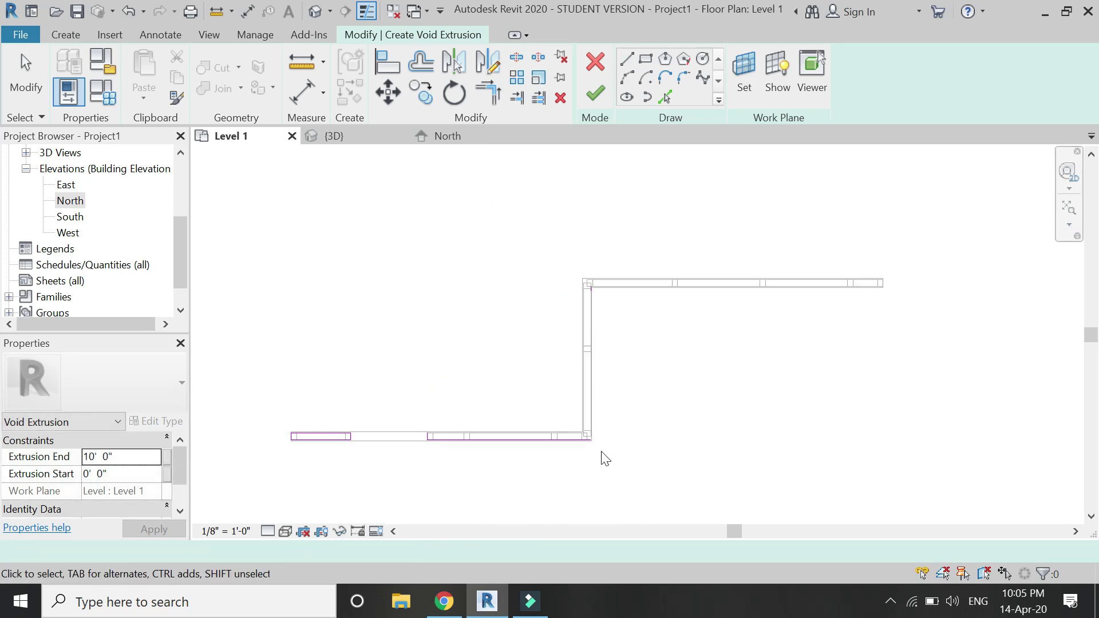
pyautogui.scroll(3, 605, 459)
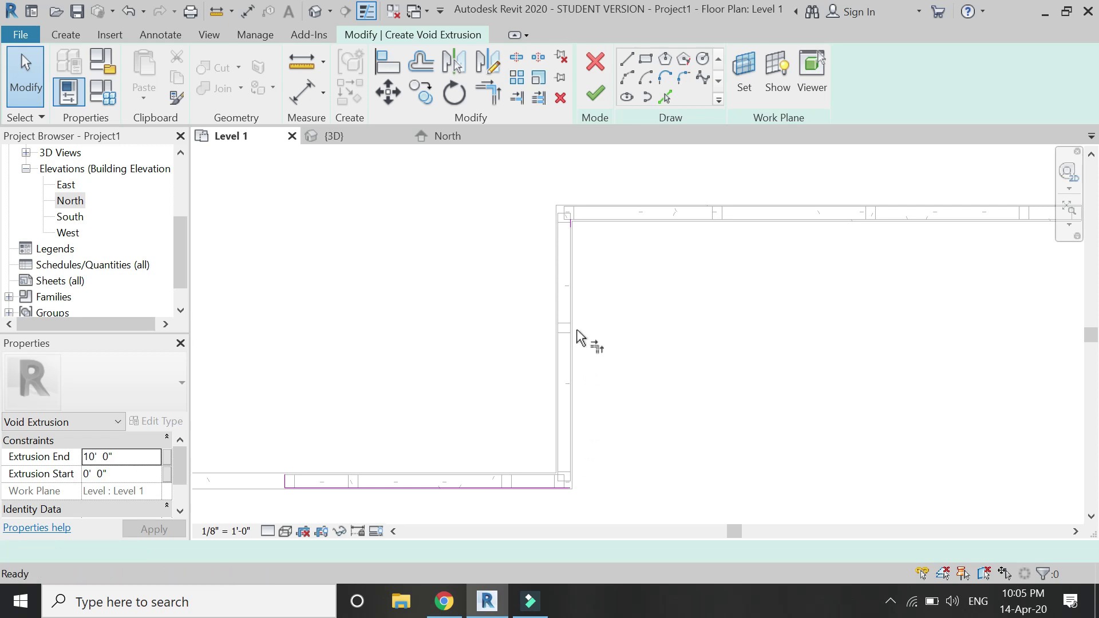
# Trim the first sketch line down to the bottom corner with TR.
pyautogui.press('t')
pyautogui.press('r')
pyautogui.click(568, 228)
pyautogui.click(561, 482)
pyautogui.scroll(-2, 652, 466)
pyautogui.press('Escape')
pyautogui.scroll(3, 615, 486)
pyautogui.scroll(2, 687, 484)
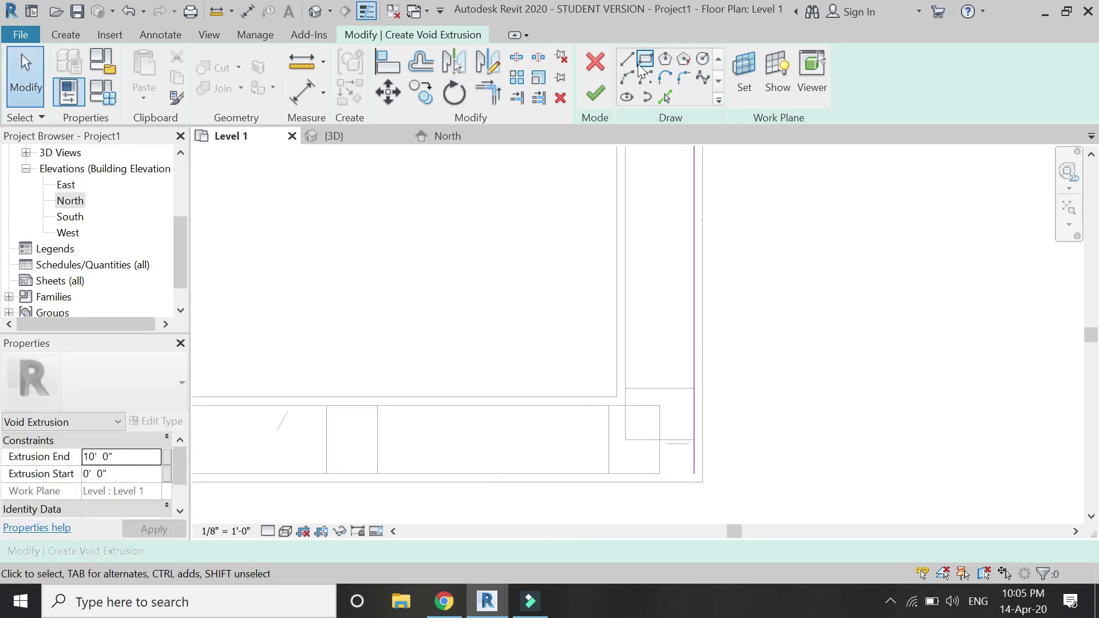
# Sketch a closed void outline around the middle wall run.
pyautogui.click(626, 58)
pyautogui.click(694, 474)
pyautogui.scroll(-2, 830, 478)
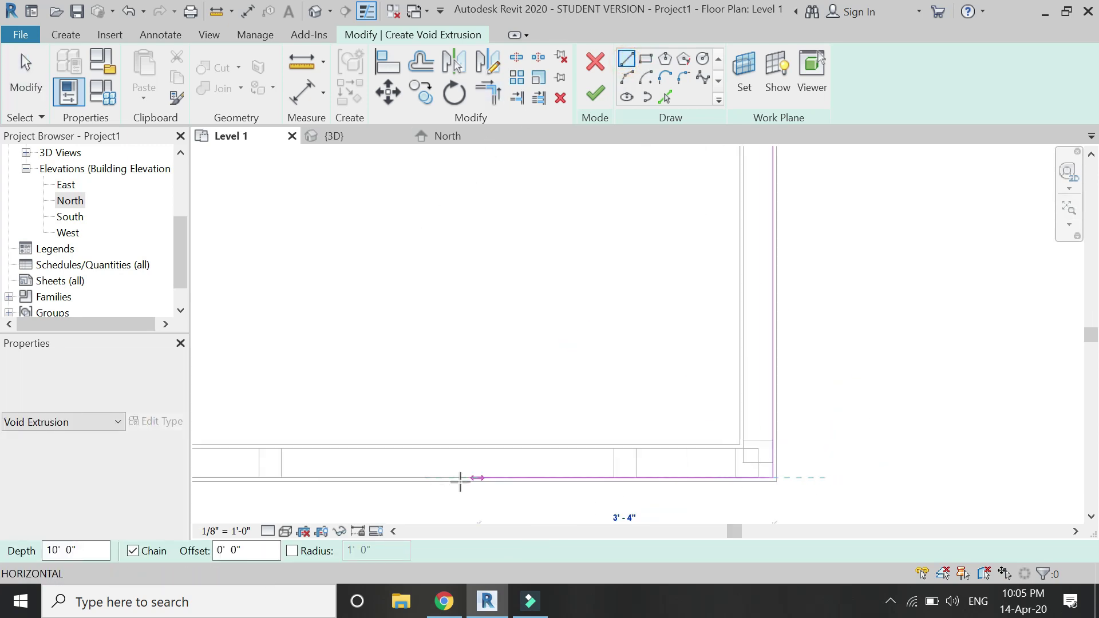
pyautogui.scroll(3, 401, 473)
pyautogui.click(399, 476)
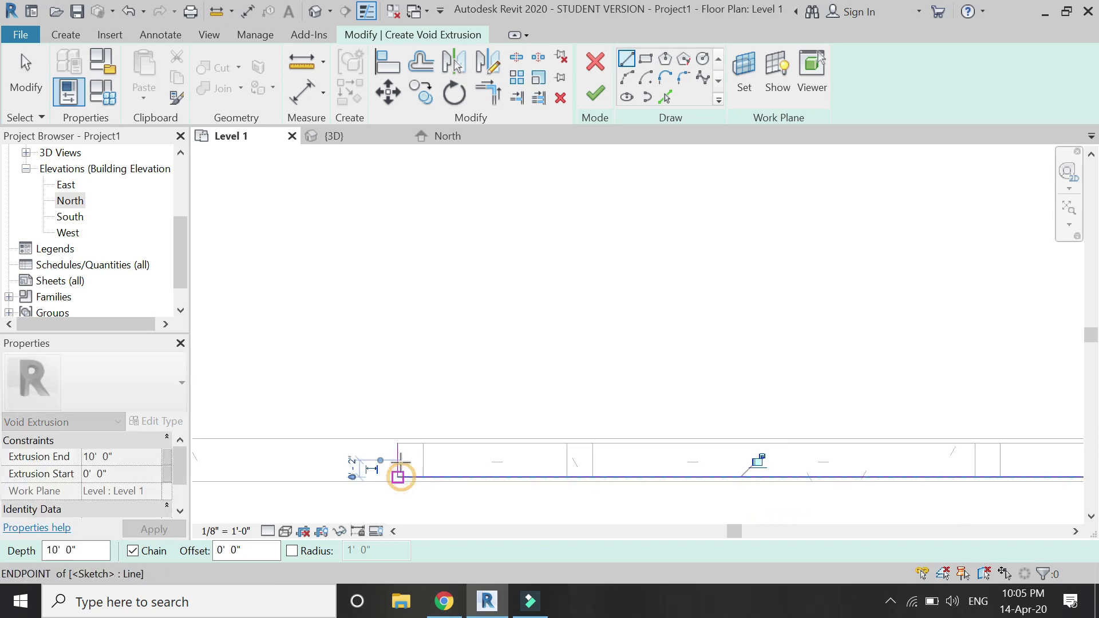
pyautogui.click(397, 445)
pyautogui.scroll(-2, 841, 456)
pyautogui.scroll(3, 643, 452)
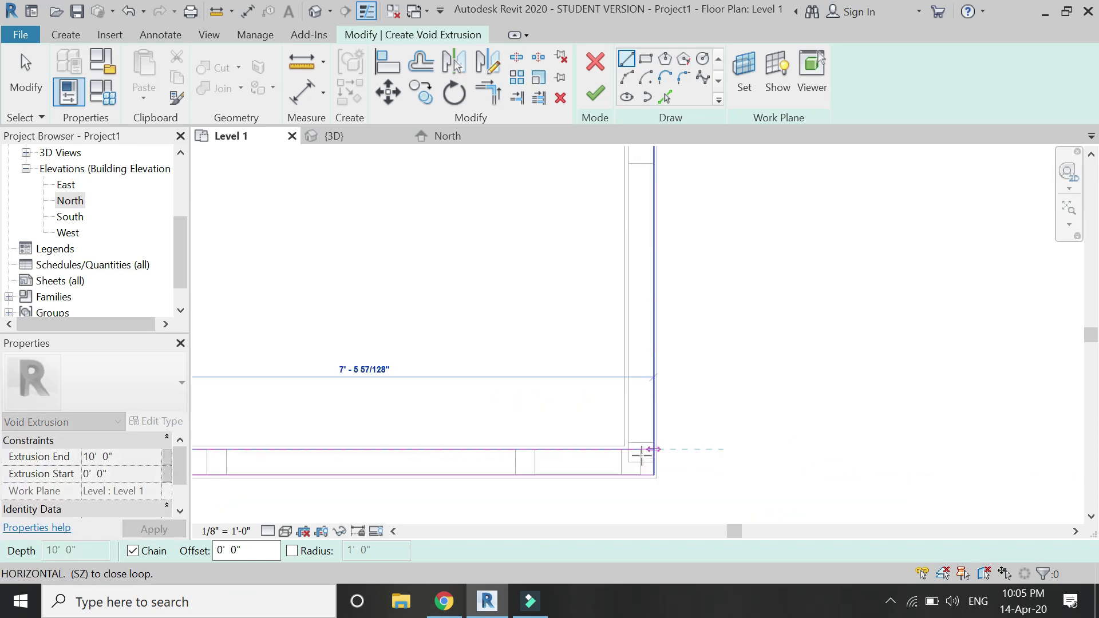
pyautogui.click(618, 447)
pyautogui.scroll(-2, 523, 510)
pyautogui.scroll(3, 491, 388)
pyautogui.scroll(2, 544, 262)
pyautogui.click(534, 267)
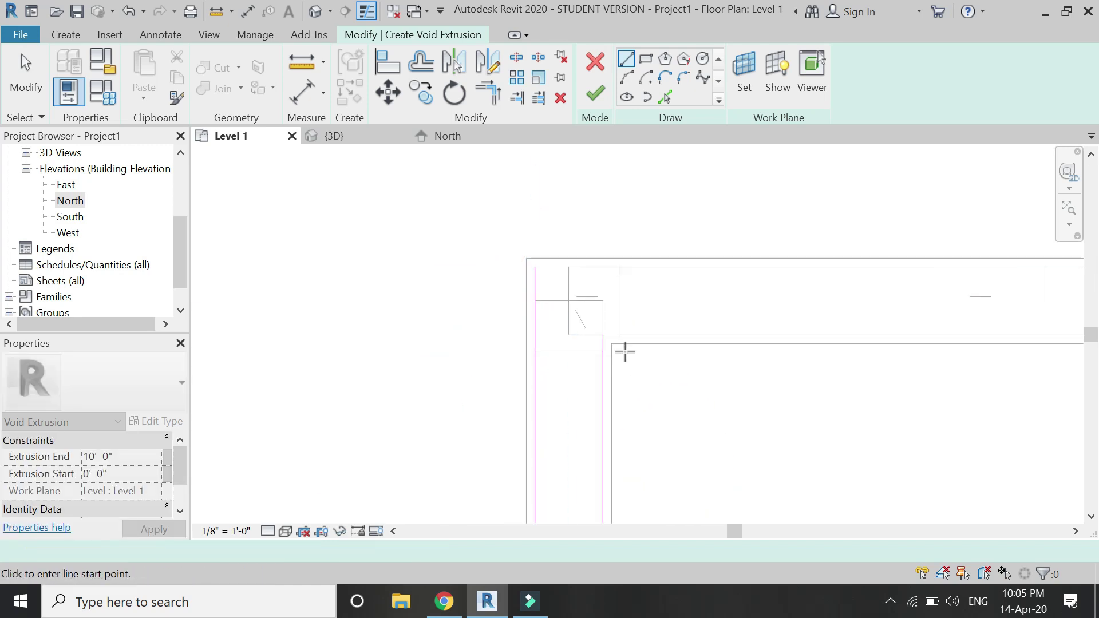
# Sketch another void outline around the upper wall run to its right end.
pyautogui.click(603, 337)
pyautogui.scroll(-3, 490, 392)
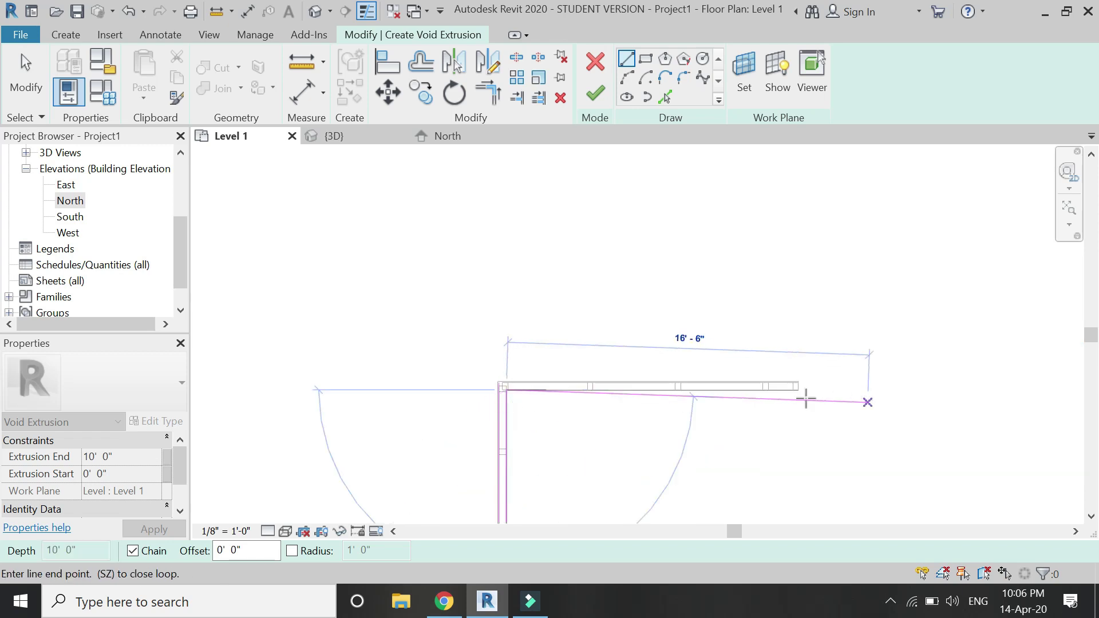
pyautogui.scroll(4, 796, 395)
pyautogui.scroll(2, 884, 404)
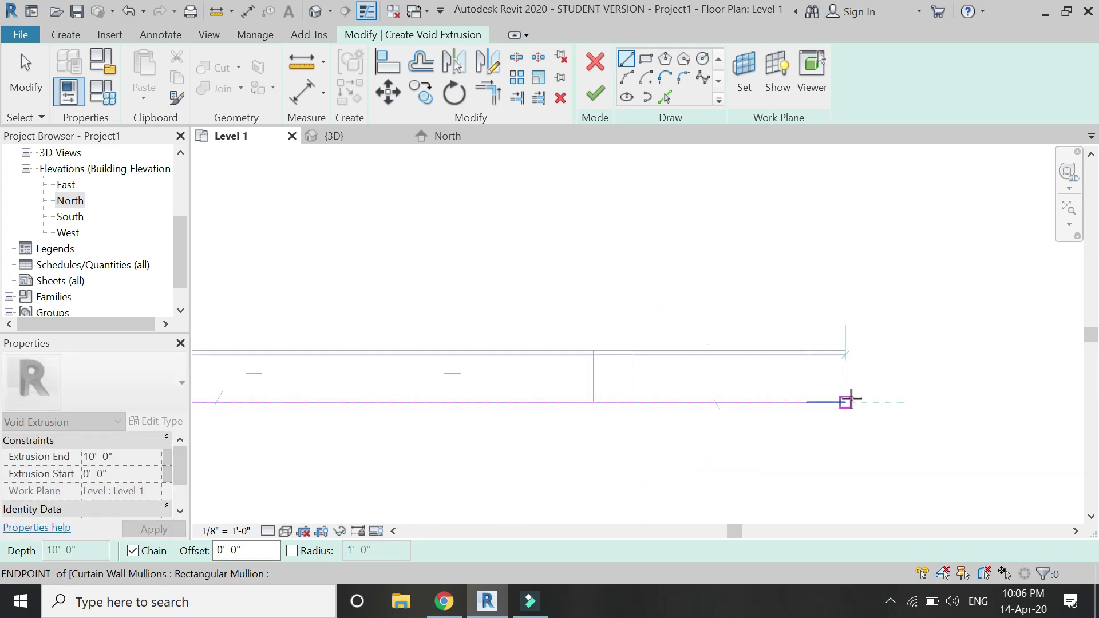
pyautogui.click(845, 403)
pyautogui.scroll(-5, 1024, 408)
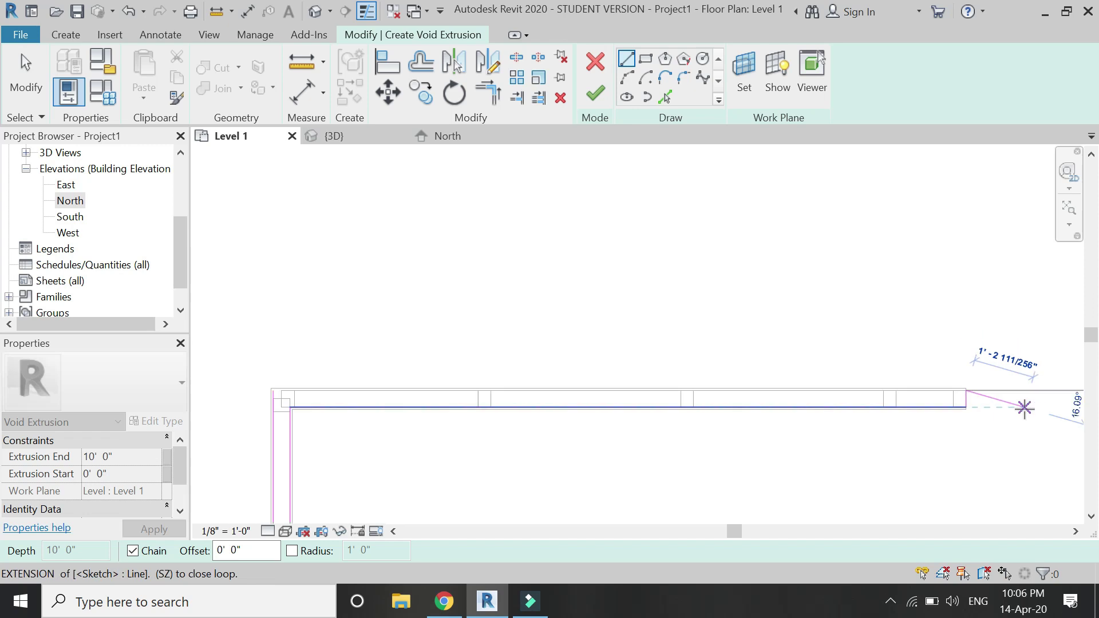
pyautogui.scroll(5, 527, 396)
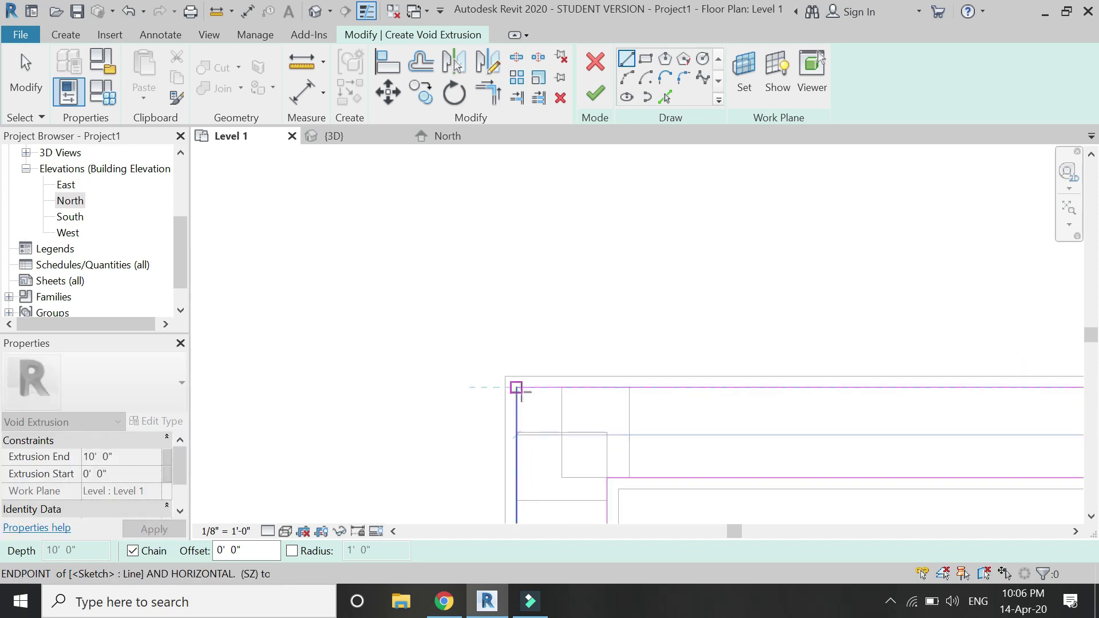
pyautogui.click(516, 389)
pyautogui.scroll(-5, 655, 327)
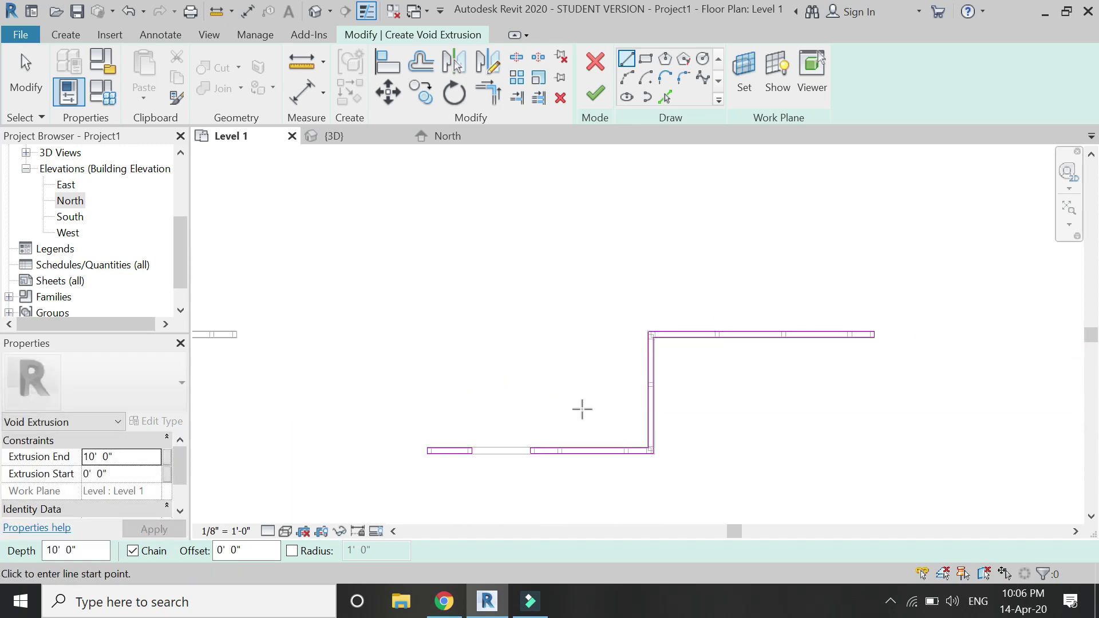
pyautogui.scroll(2, 545, 437)
pyautogui.press('Escape')
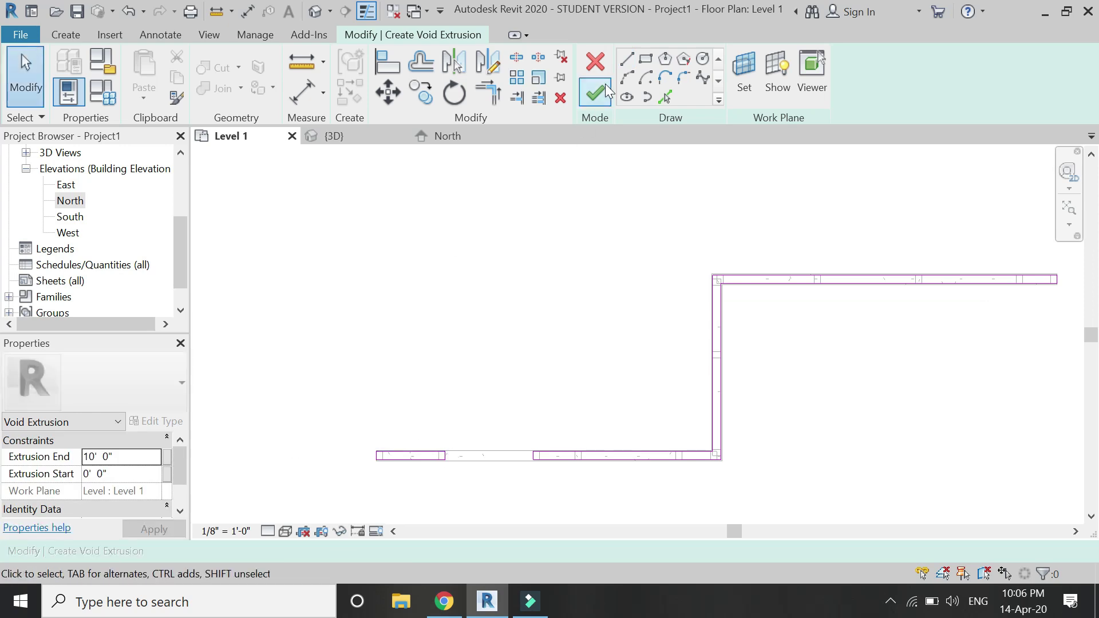
# After the intersecting-lines error, delete the overlapping sketch lines at the corner.
pyautogui.click(595, 91)
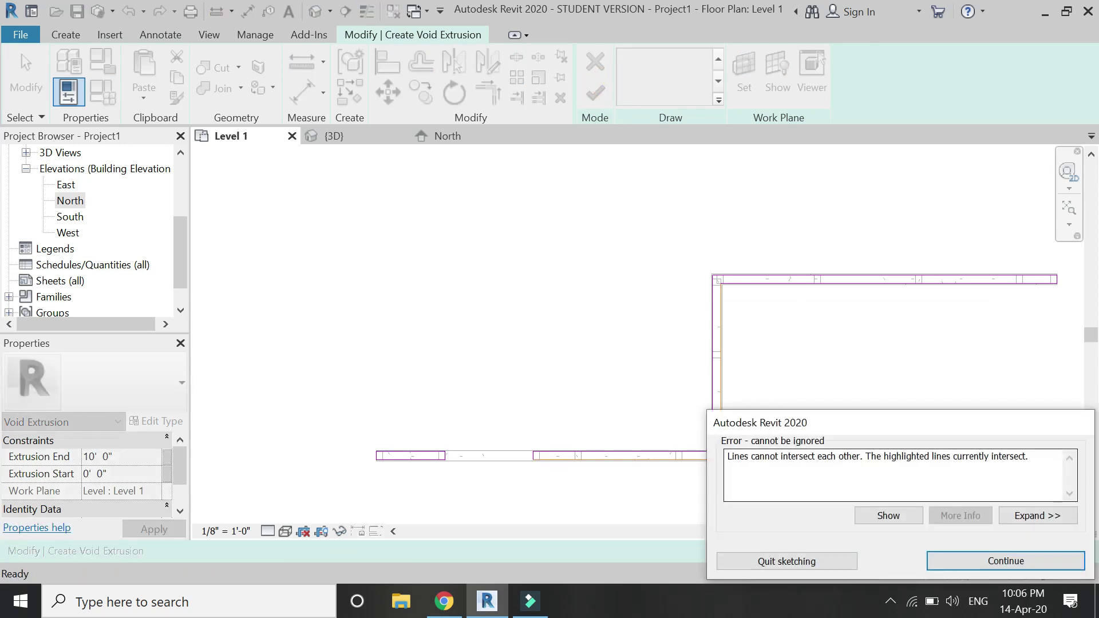
pyautogui.click(968, 559)
pyautogui.scroll(4, 750, 474)
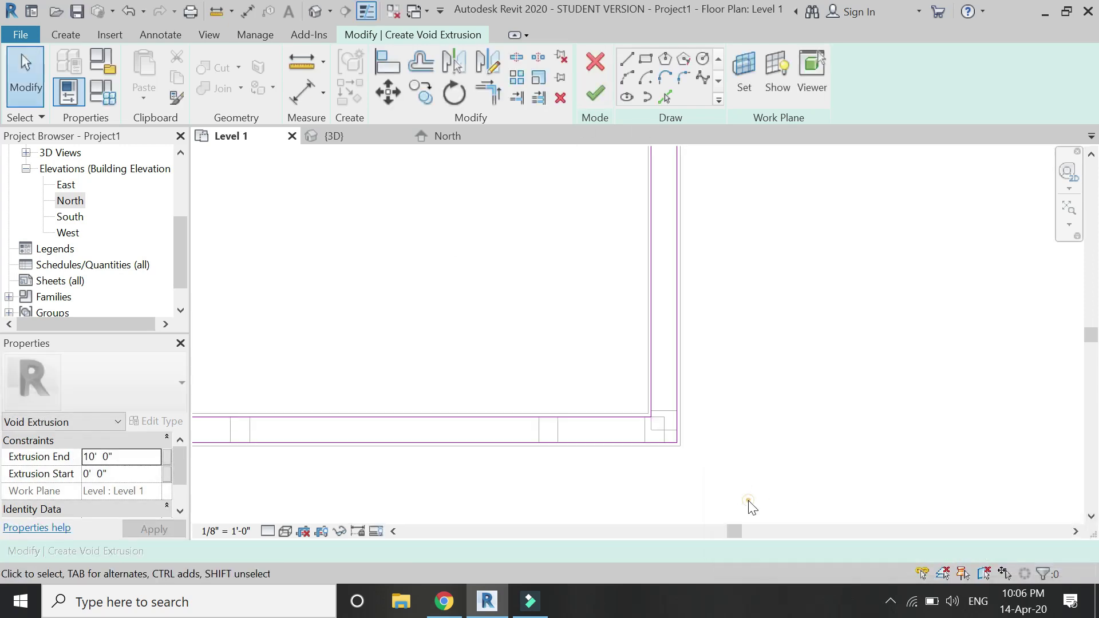
pyautogui.moveTo(674, 421); pyautogui.dragTo(675, 440)
pyautogui.press('Delete')
pyautogui.scroll(-2, 669, 481)
pyautogui.scroll(-2, 669, 481)
pyautogui.scroll(1, 663, 367)
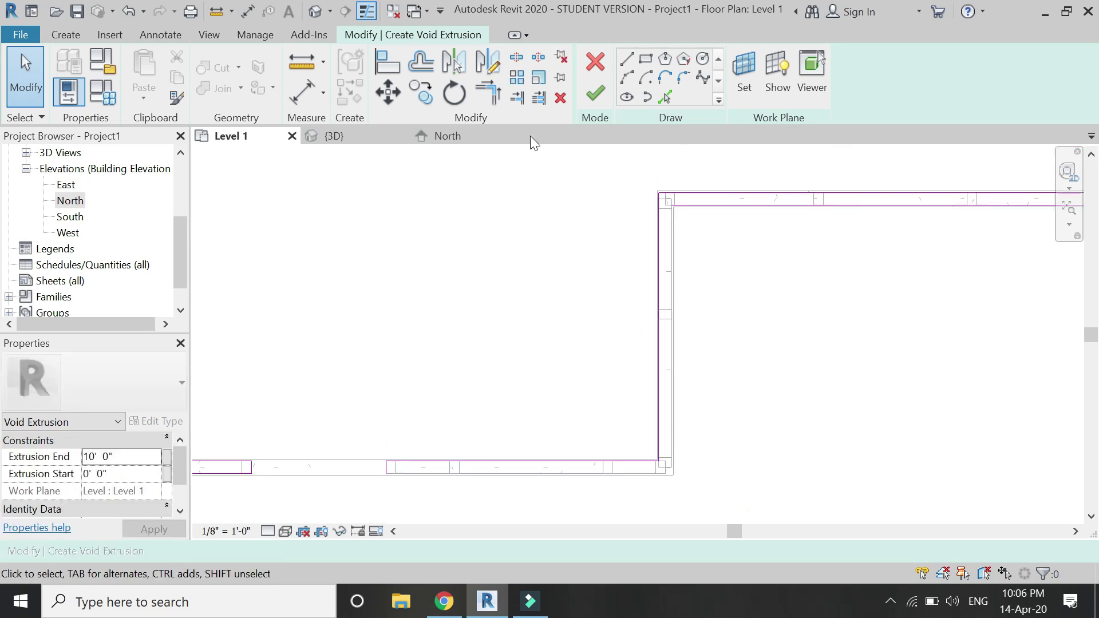
# Redraw the replacement line at the wall end and finish the void extrusion.
pyautogui.click(625, 59)
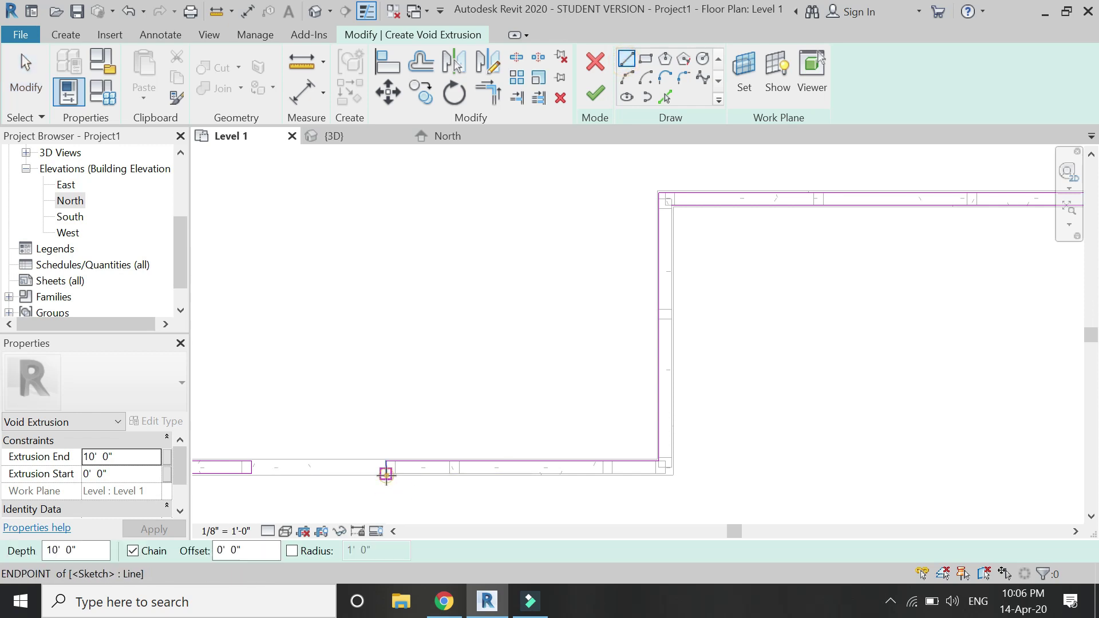
pyautogui.click(387, 474)
pyautogui.scroll(3, 668, 471)
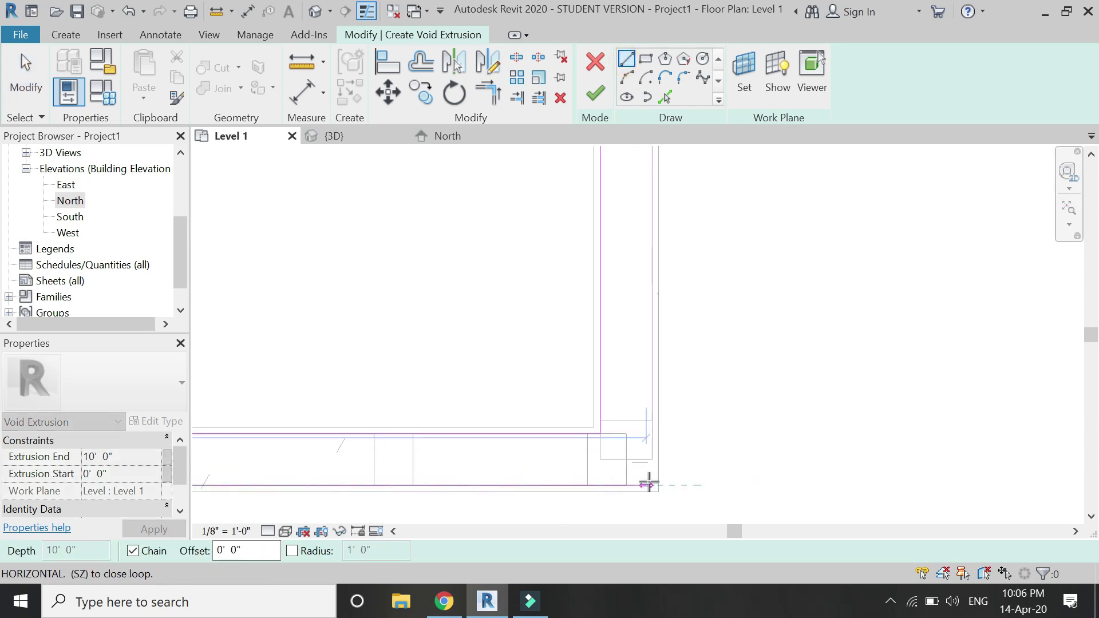
pyautogui.scroll(-4, 649, 482)
pyautogui.scroll(4, 553, 275)
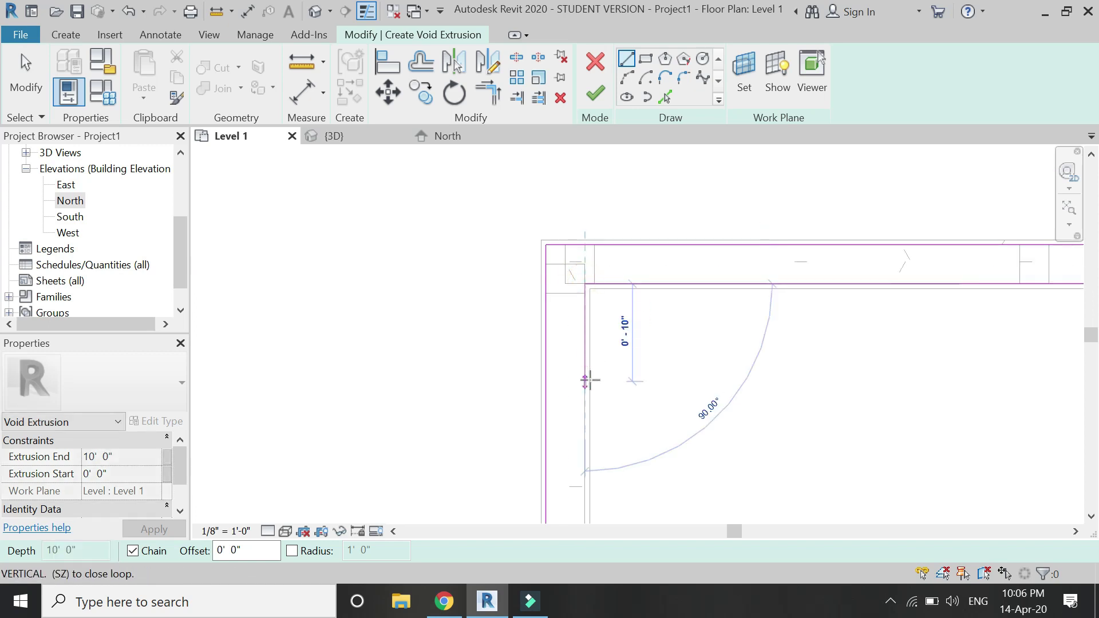
pyautogui.press('Escape')
pyautogui.press('Escape')
pyautogui.press('r')
pyautogui.scroll(-3, 626, 319)
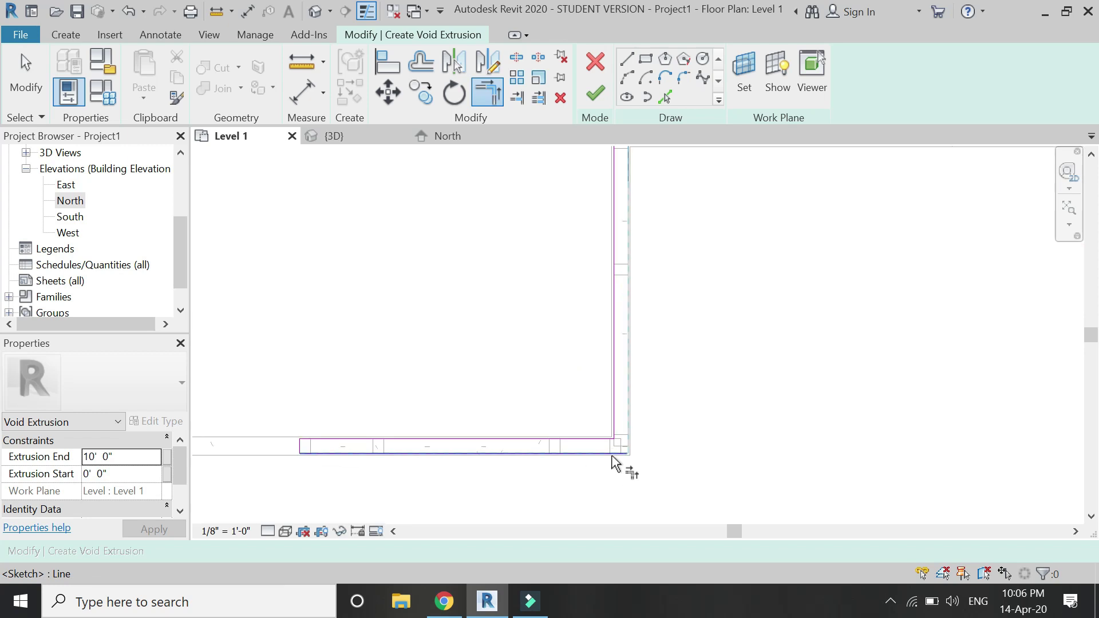
pyautogui.scroll(-3, 681, 475)
pyautogui.click(594, 100)
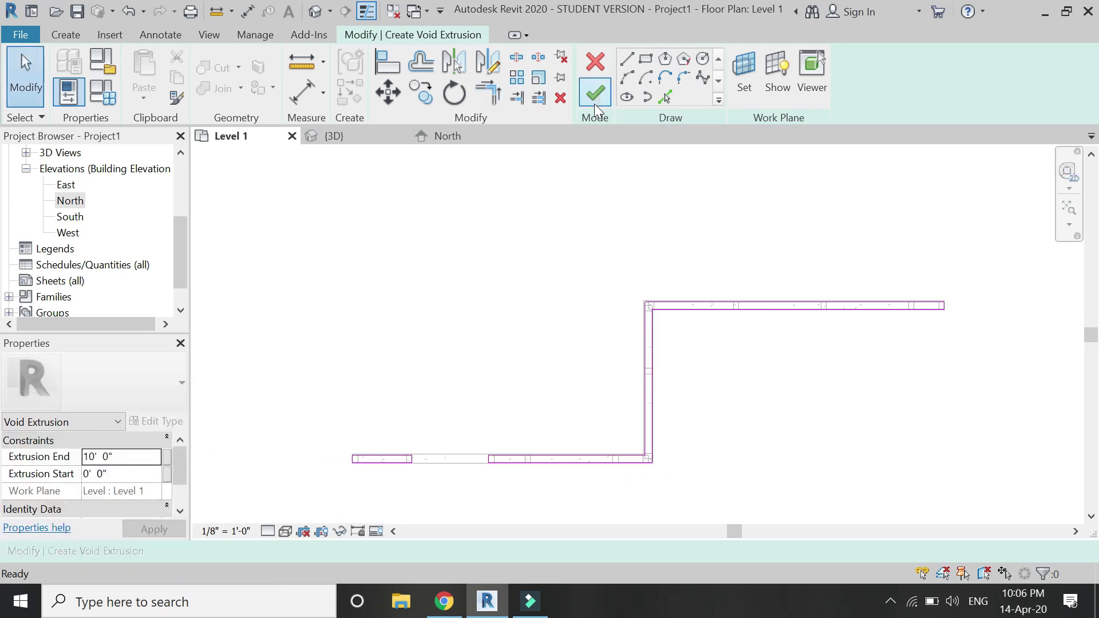
# Show the zig-zag wall in Wireframe from the FRONT in the {3D} view.
pyautogui.hotkey('ctrl', 'Tab')
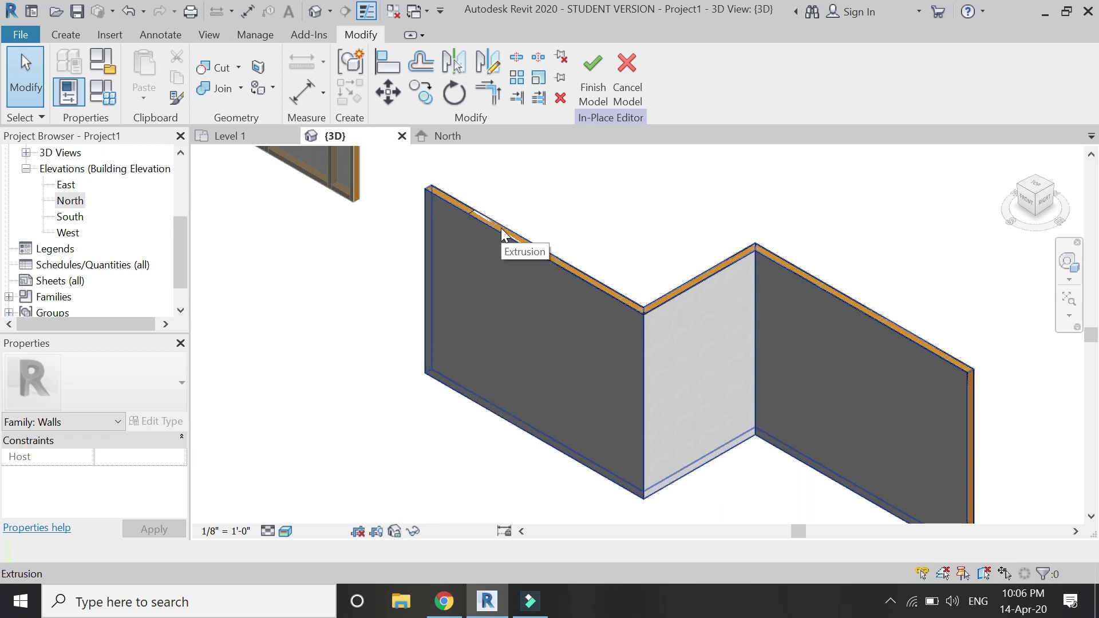
pyautogui.click(285, 532)
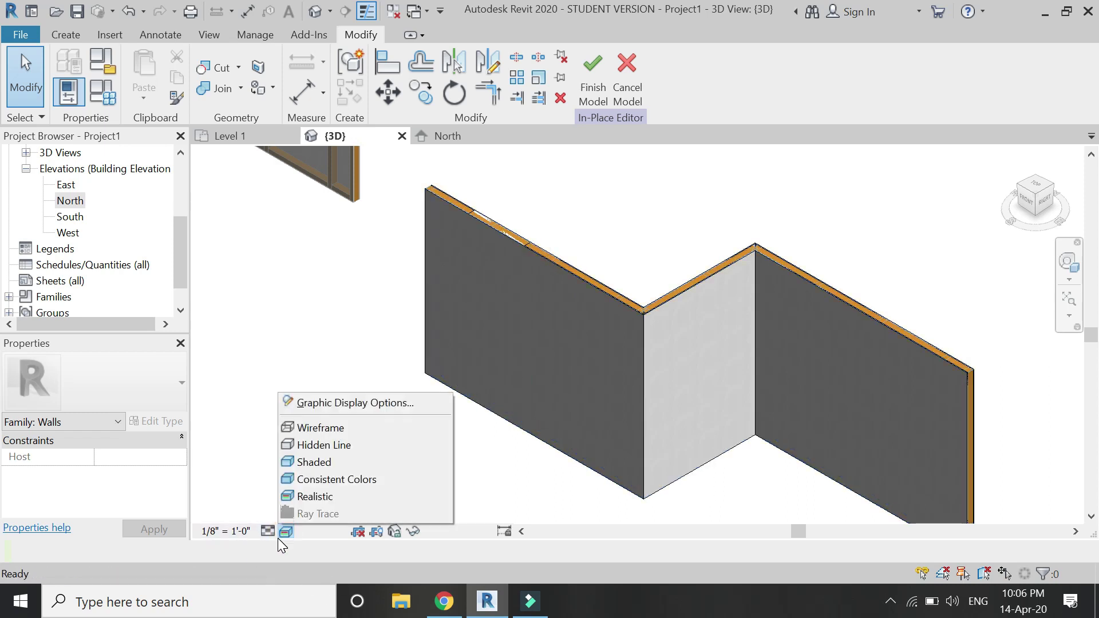
pyautogui.click(301, 428)
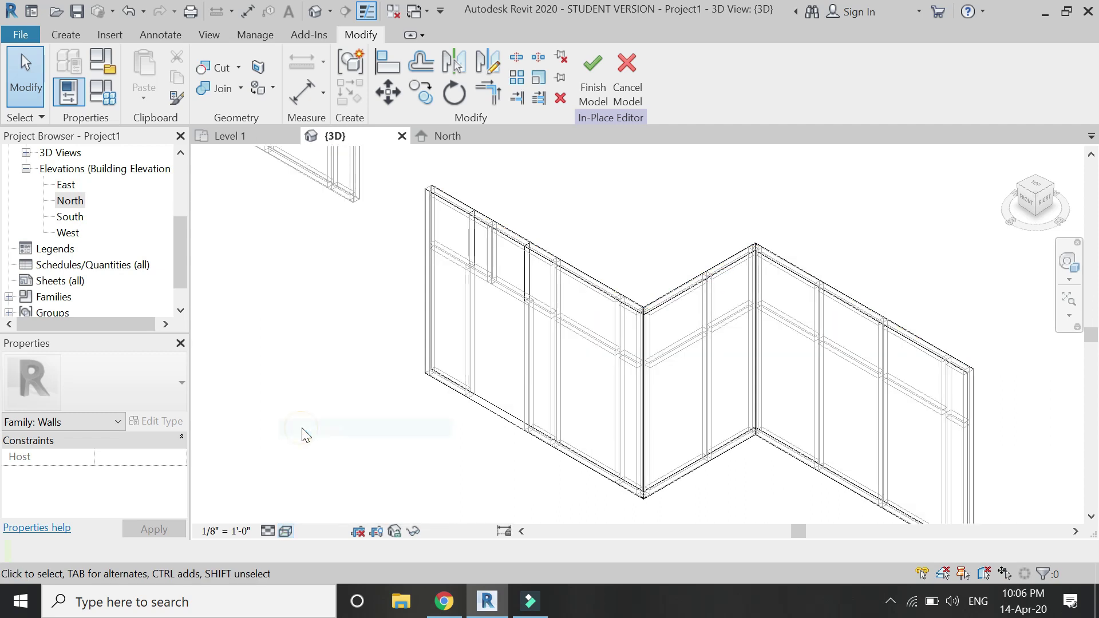
pyautogui.click(1024, 202)
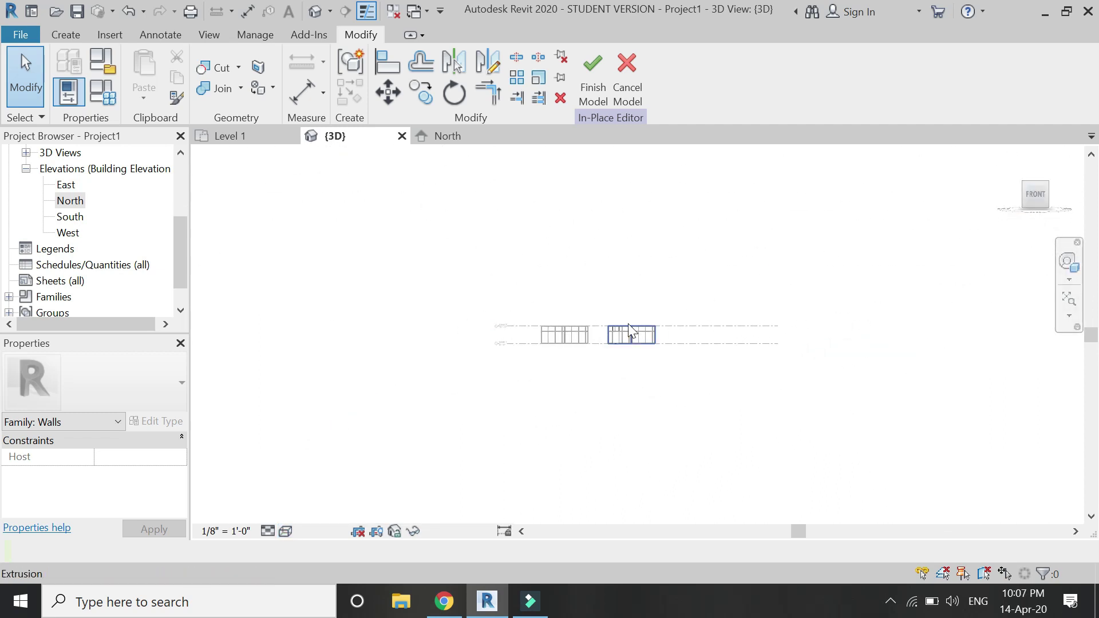
pyautogui.scroll(5, 595, 349)
pyautogui.click(65, 34)
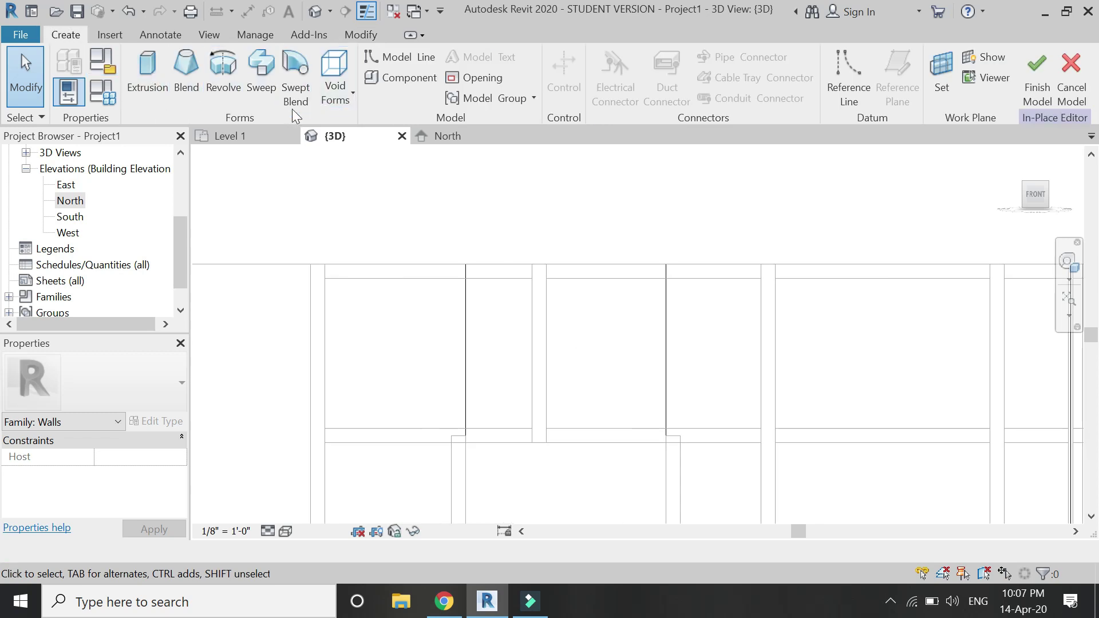
# Start a void extrusion on the wall face and sketch a rectangle over one panel.
pyautogui.click(348, 101)
pyautogui.click(369, 126)
pyautogui.click(744, 74)
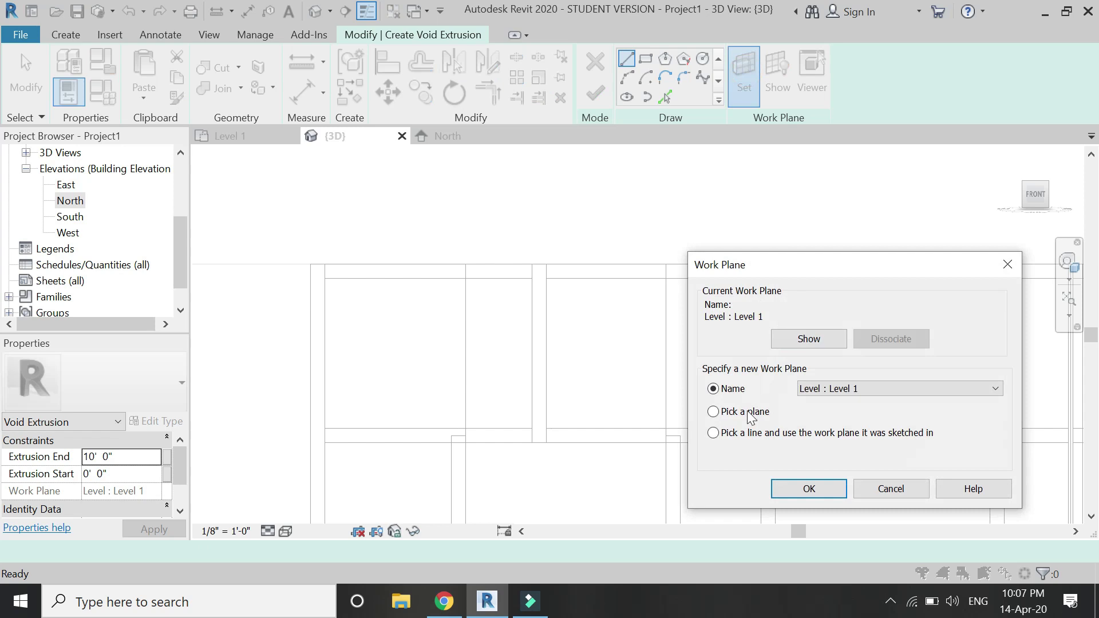
pyautogui.click(808, 489)
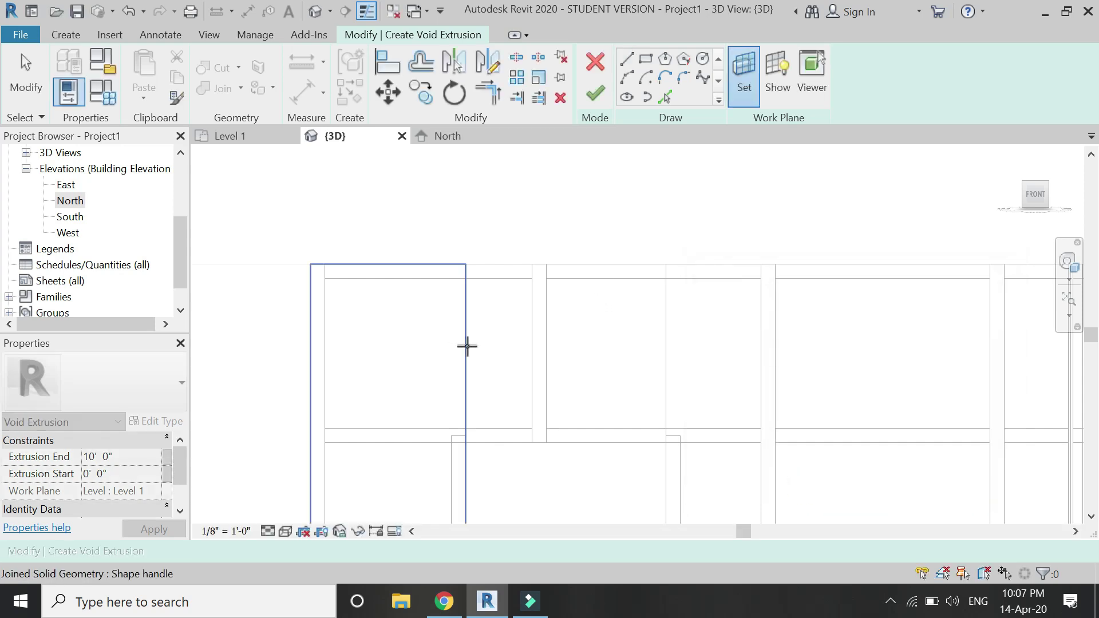
pyautogui.click(462, 347)
pyautogui.click(645, 58)
pyautogui.click(466, 264)
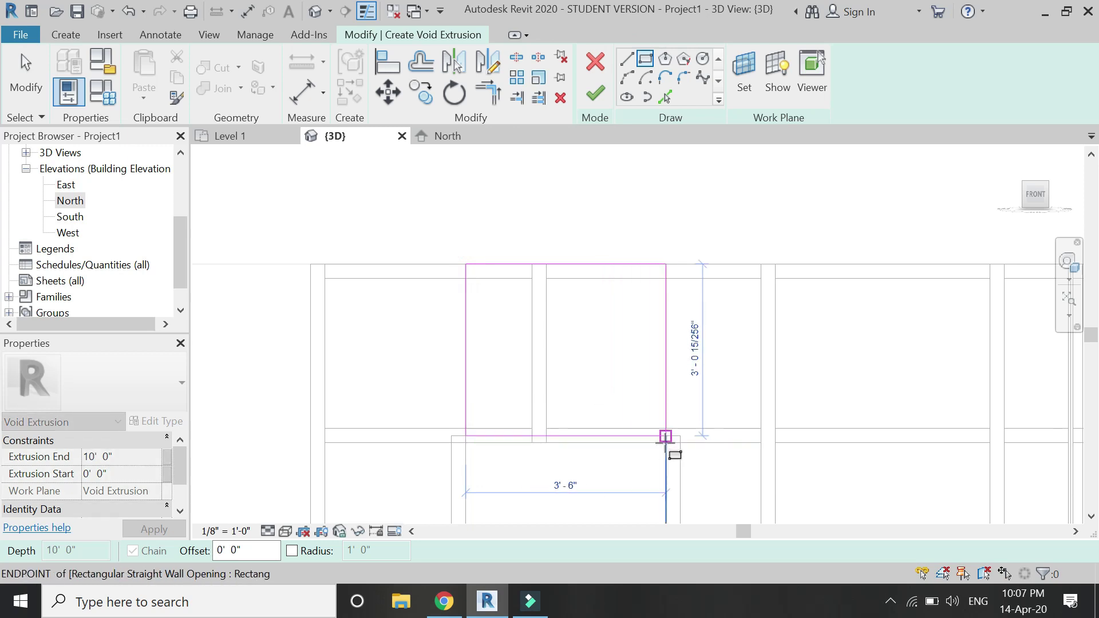
pyautogui.click(666, 442)
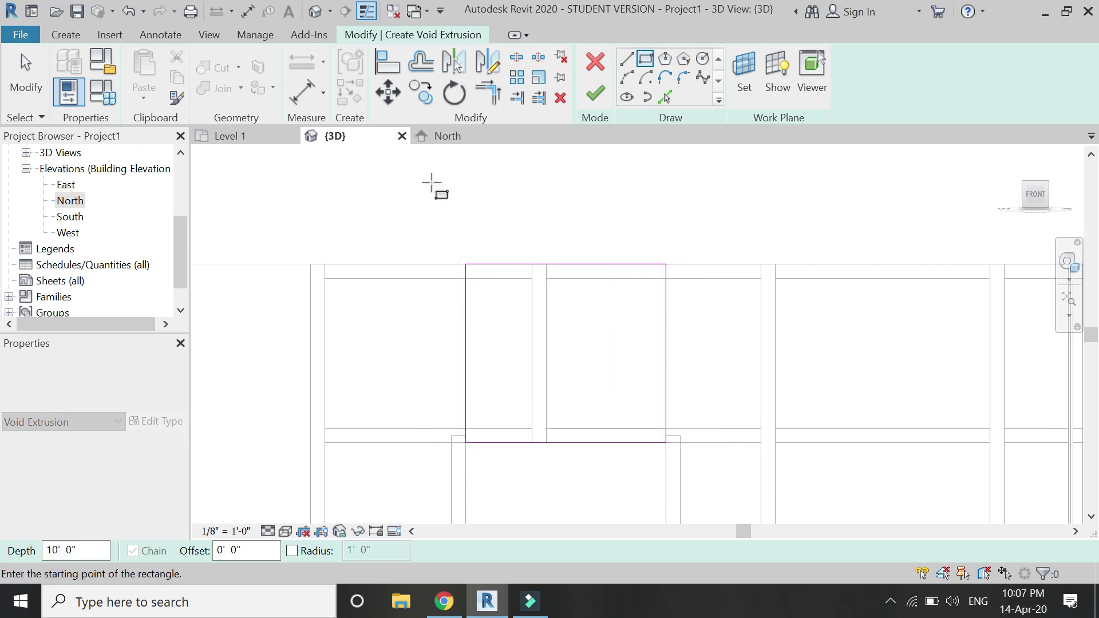
# Finish the rectangular void sketch from the Level 1 plan to create the extrusion.
pyautogui.click(260, 136)
pyautogui.scroll(-1, 518, 202)
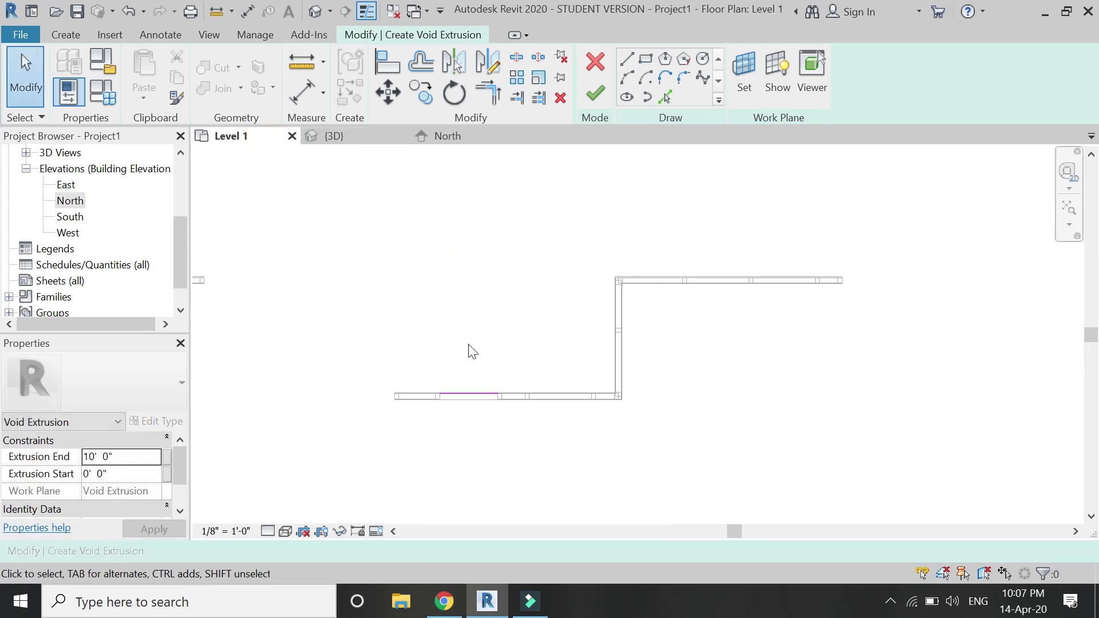
pyautogui.scroll(3, 471, 360)
pyautogui.scroll(2, 438, 458)
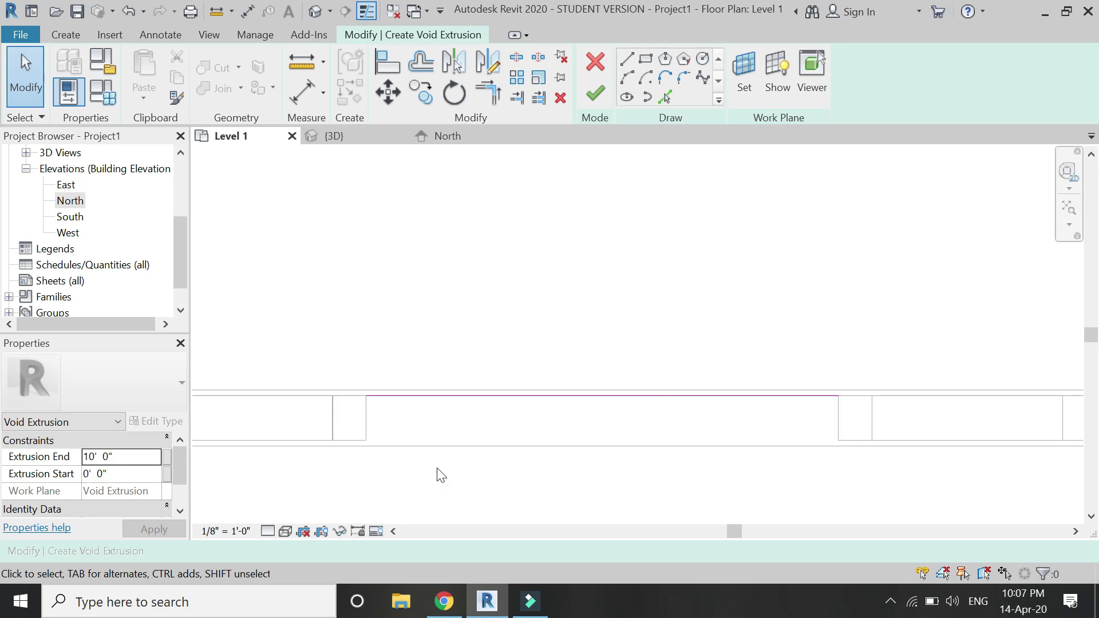
pyautogui.click(595, 97)
# Set Extrusion End to 1' 0", then drag the void ends to span -0' 4" to 0' 3 67/128".
pyautogui.scroll(-2, 522, 442)
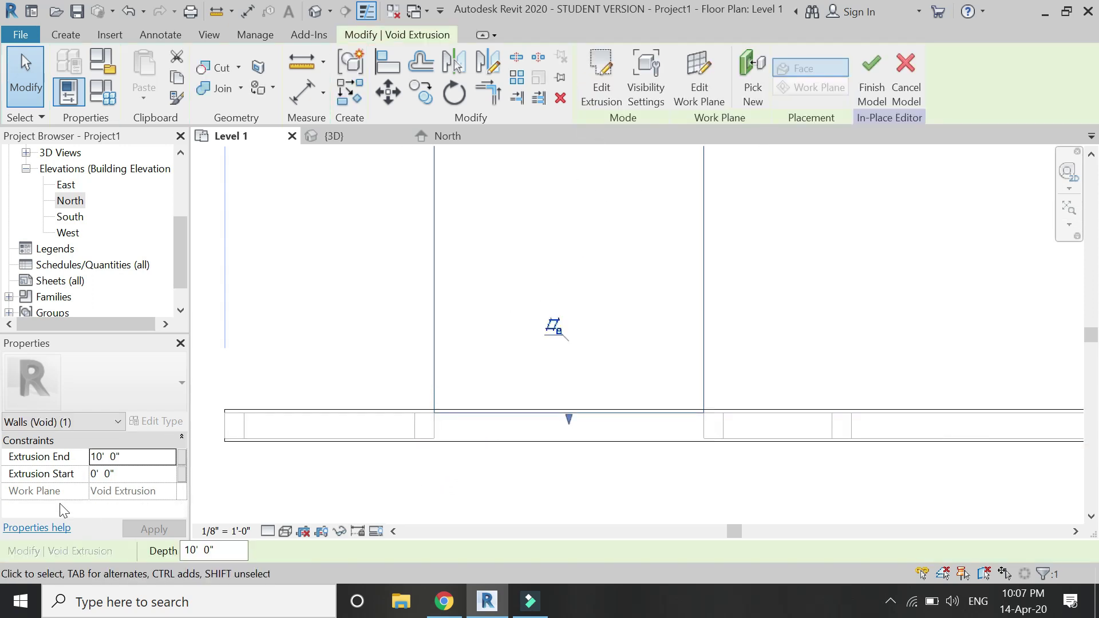
pyautogui.click(137, 456)
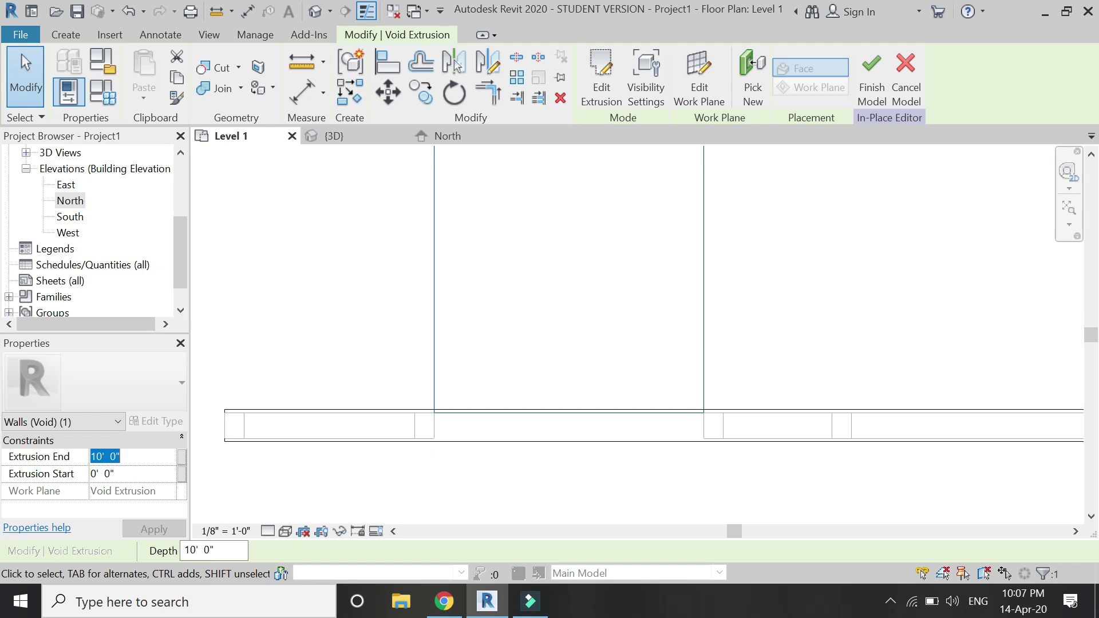
pyautogui.write('1')
pyautogui.press('Return')
pyautogui.click(147, 530)
pyautogui.scroll(2, 578, 420)
pyautogui.moveTo(557, 286); pyautogui.dragTo(546, 372)
pyautogui.moveTo(554, 412); pyautogui.dragTo(561, 445)
pyautogui.moveTo(560, 377); pyautogui.dragTo(558, 405)
pyautogui.click(545, 338)
# Turn the 3D view to an isometric corner with Realistic visual style.
pyautogui.hotkey('ctrl', 'Tab')
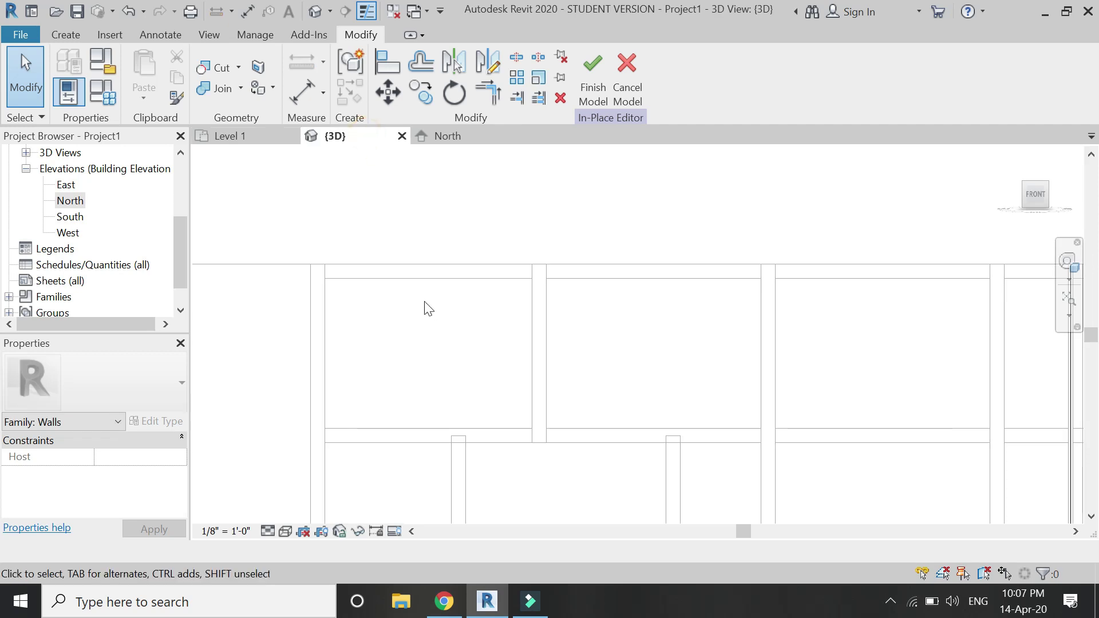
pyautogui.scroll(-4, 417, 307)
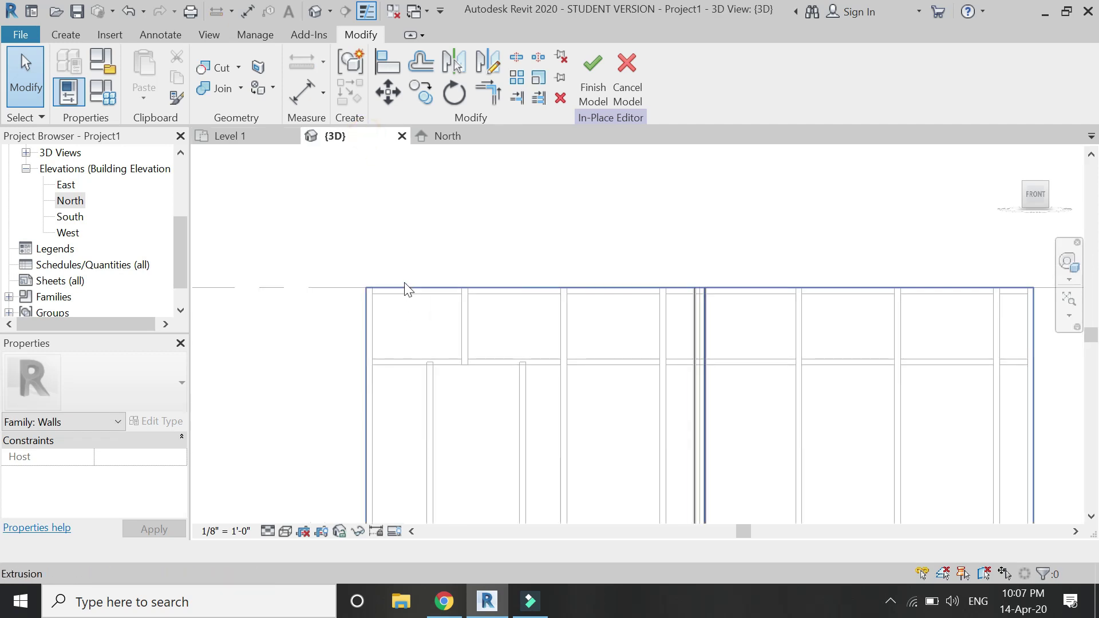
pyautogui.click(1046, 184)
pyautogui.scroll(5, 613, 338)
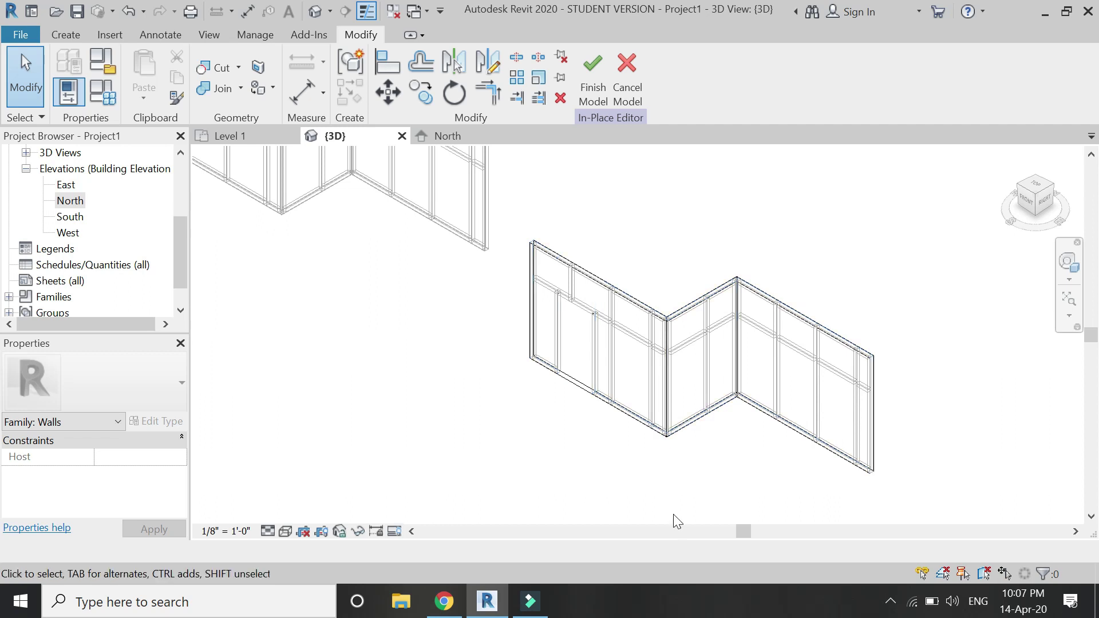
pyautogui.scroll(2, 547, 442)
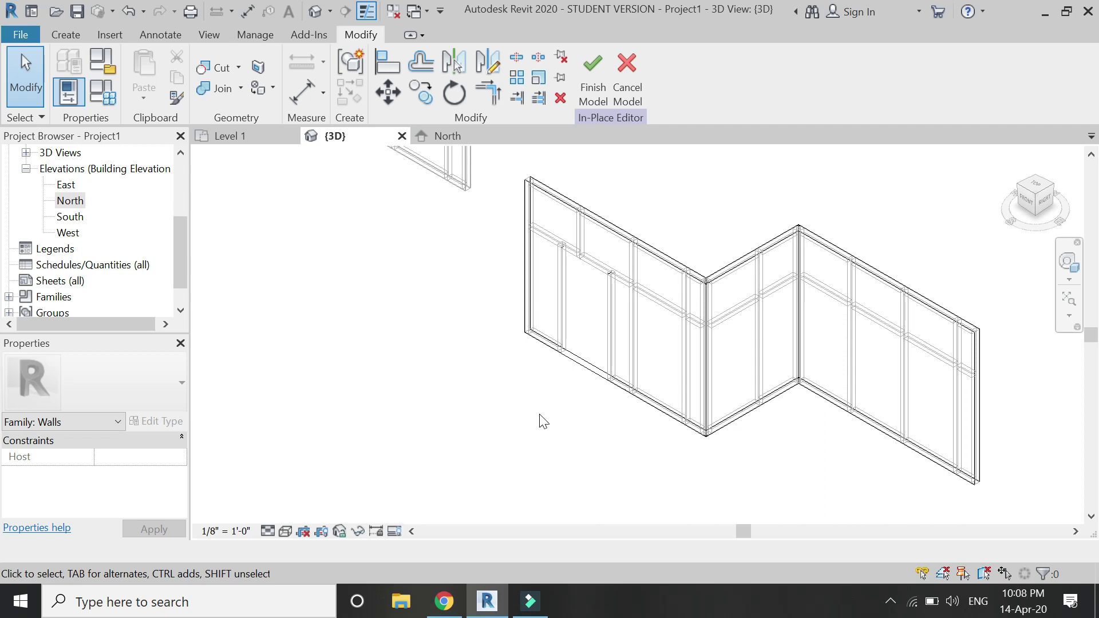
pyautogui.click(284, 534)
pyautogui.click(296, 496)
pyautogui.scroll(-2, 375, 418)
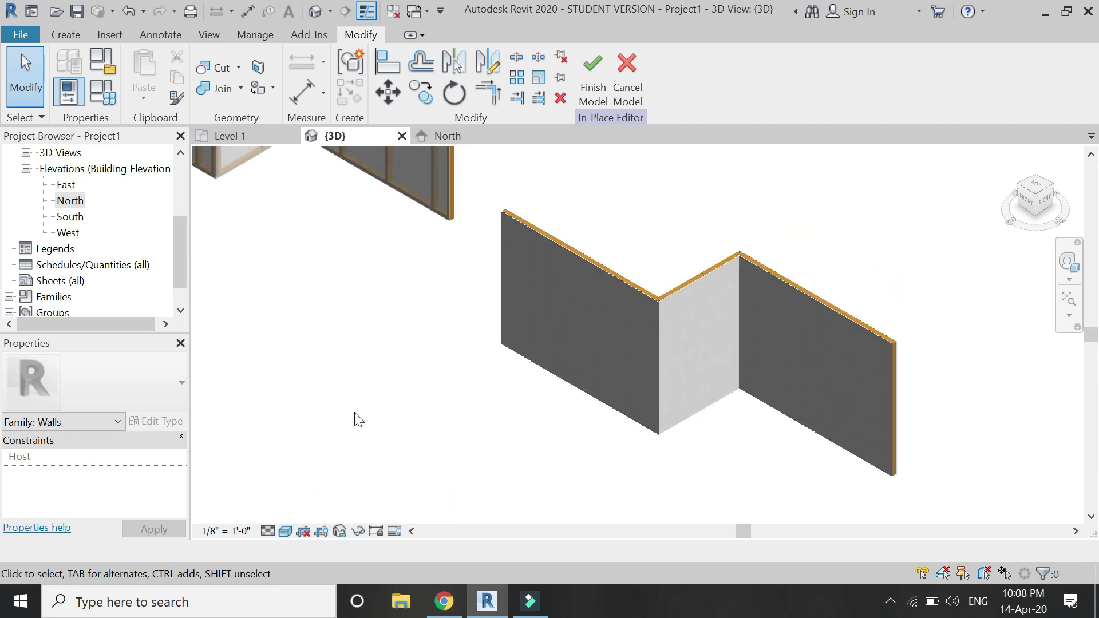
# Finish the in-place wall model.
pyautogui.click(593, 74)
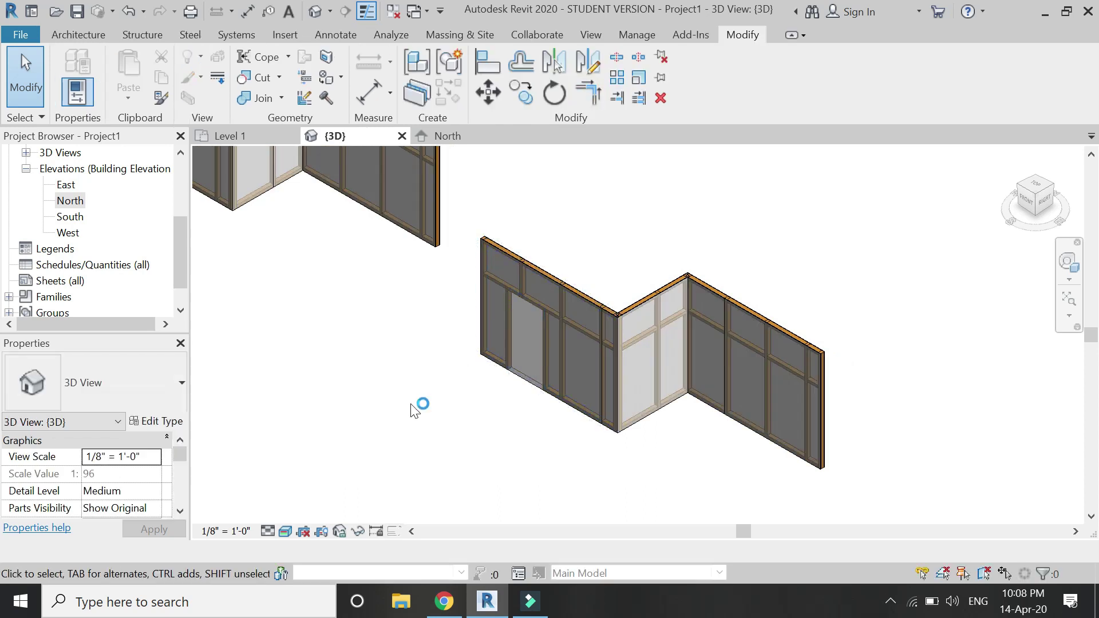
pyautogui.scroll(-2, 426, 418)
pyautogui.scroll(2, 504, 406)
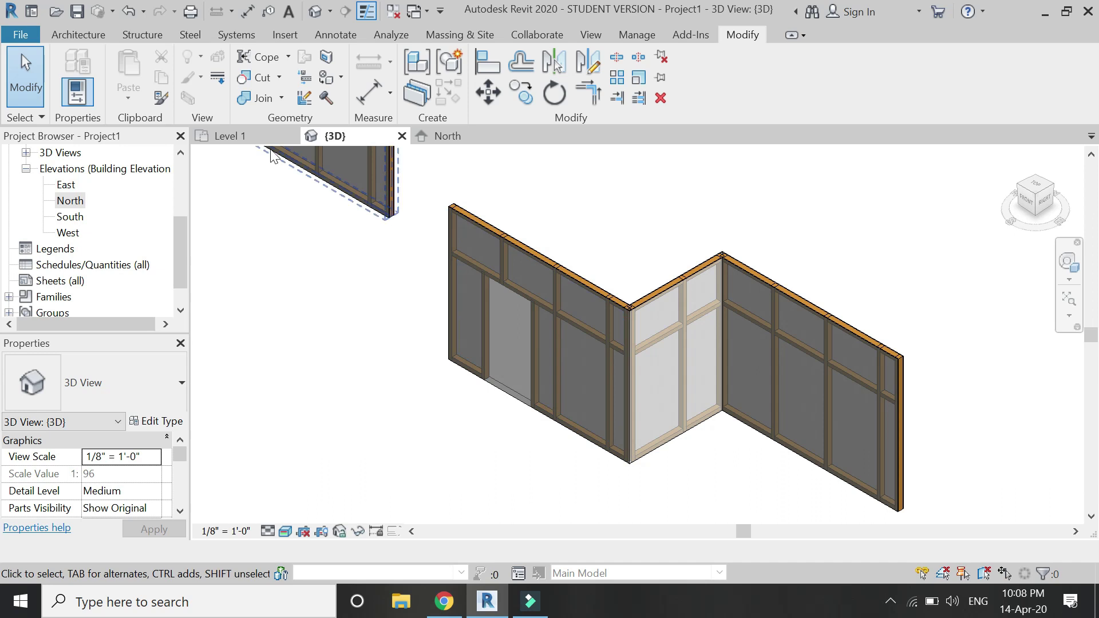
# Start a door on Level 1 and set the Single-Flush type width to 3' 6".
pyautogui.click(260, 136)
pyautogui.scroll(-2, 536, 369)
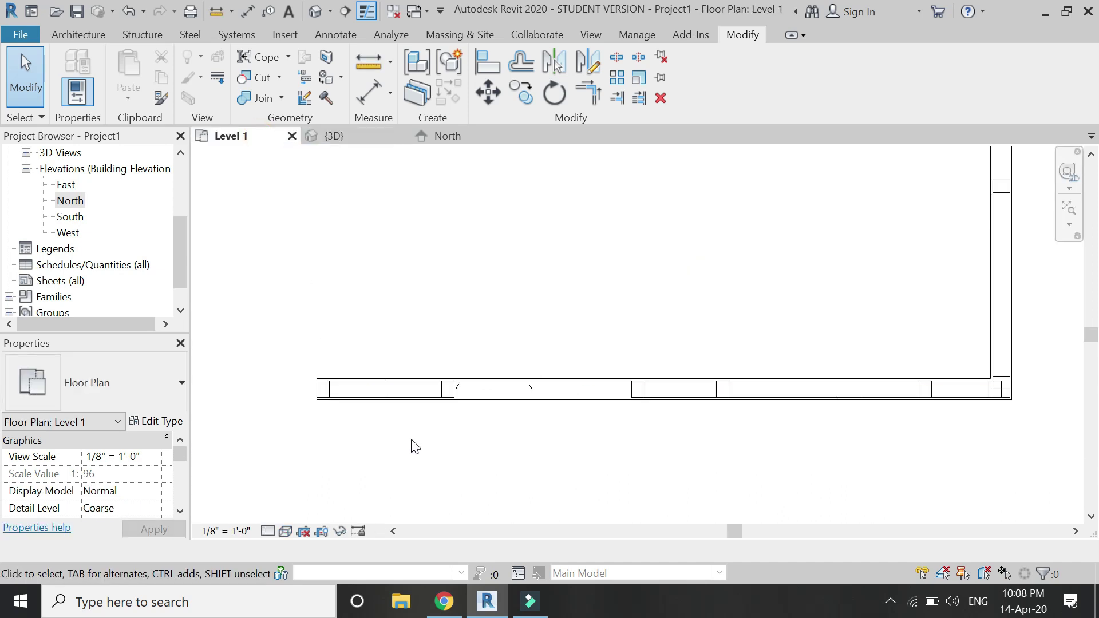
pyautogui.click(93, 36)
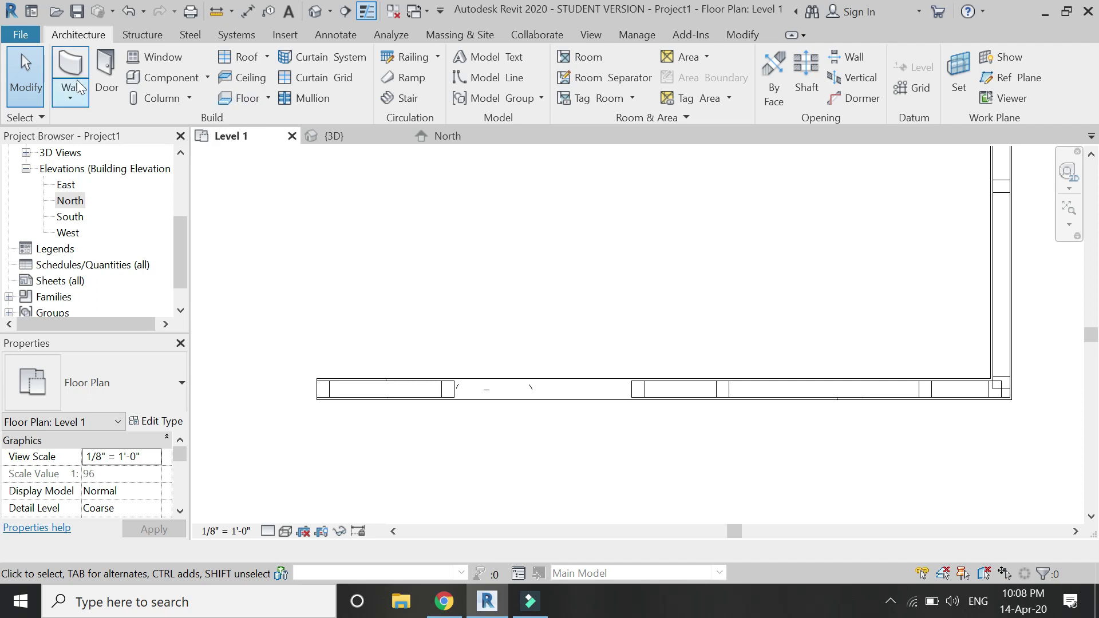
pyautogui.click(106, 74)
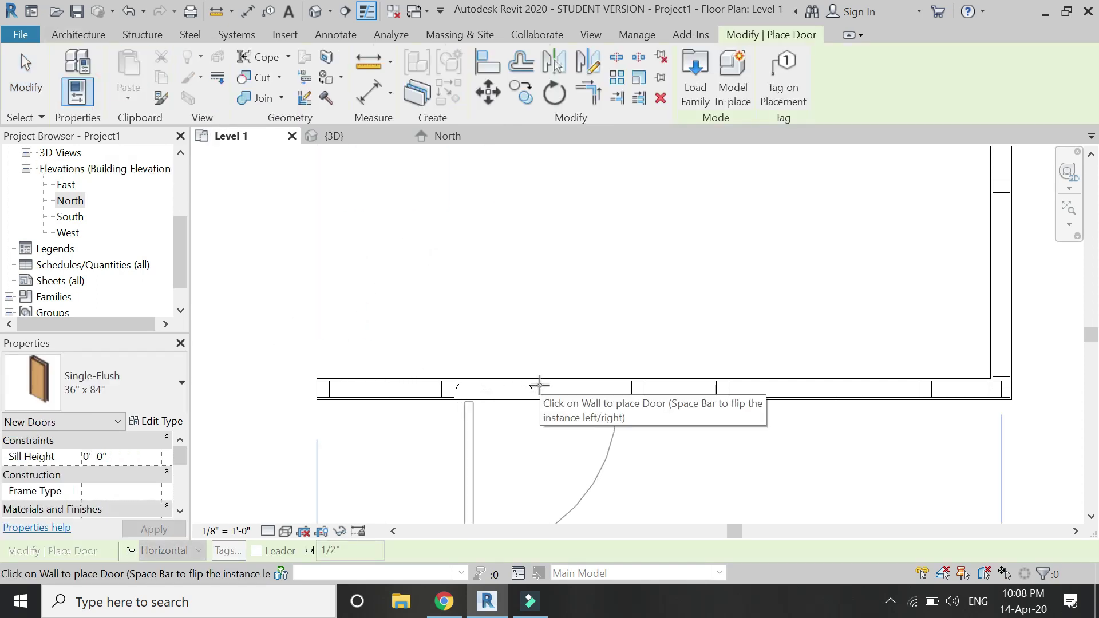
pyautogui.click(158, 421)
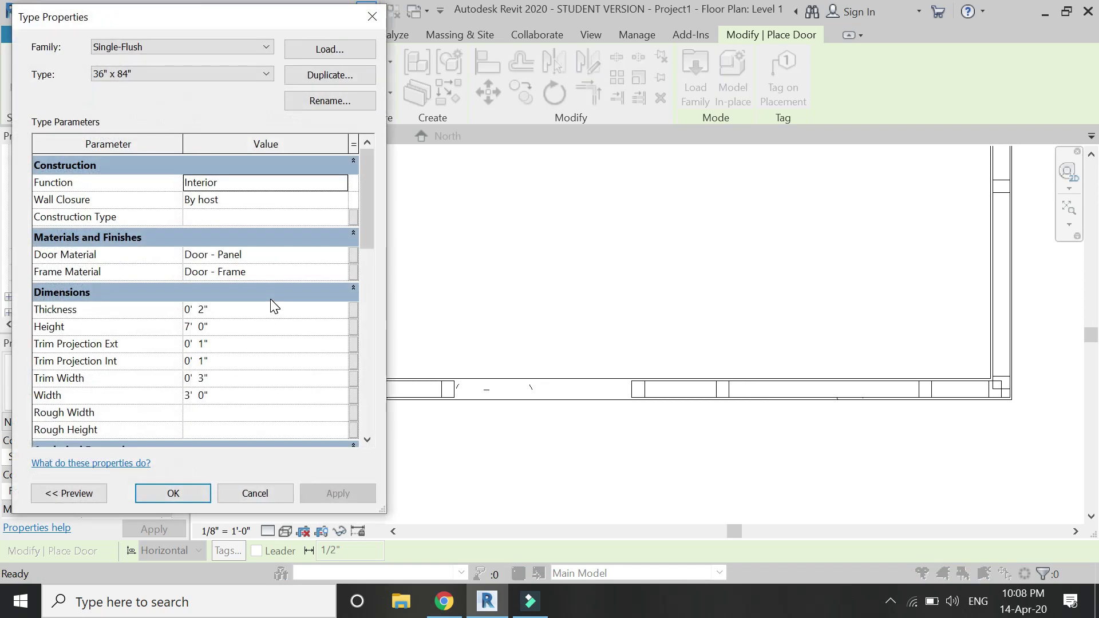
pyautogui.click(239, 397)
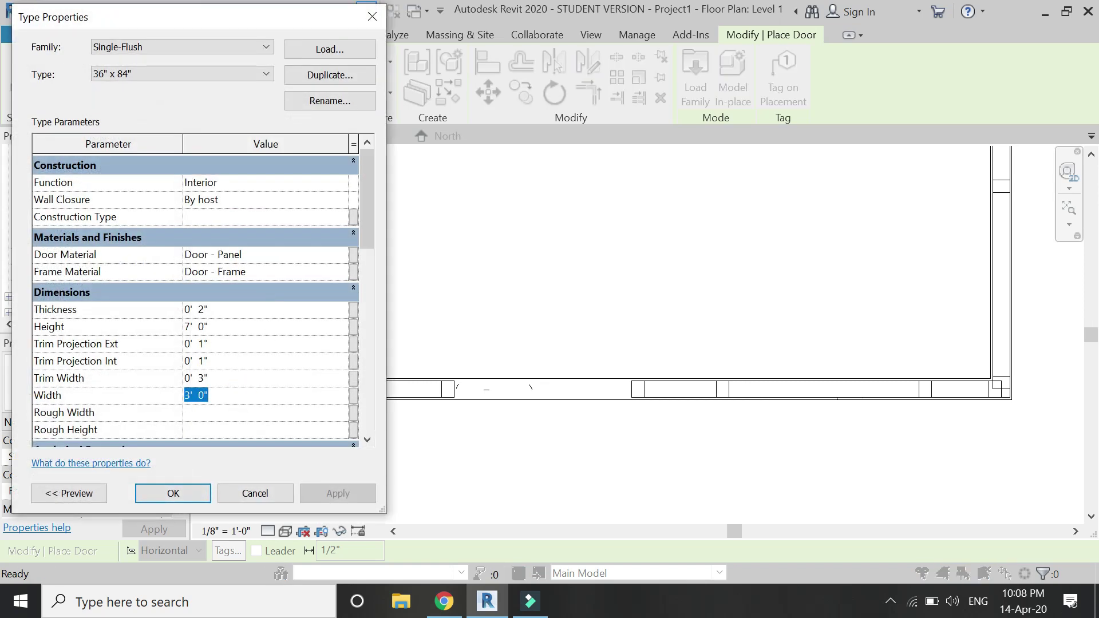
pyautogui.write("3'")
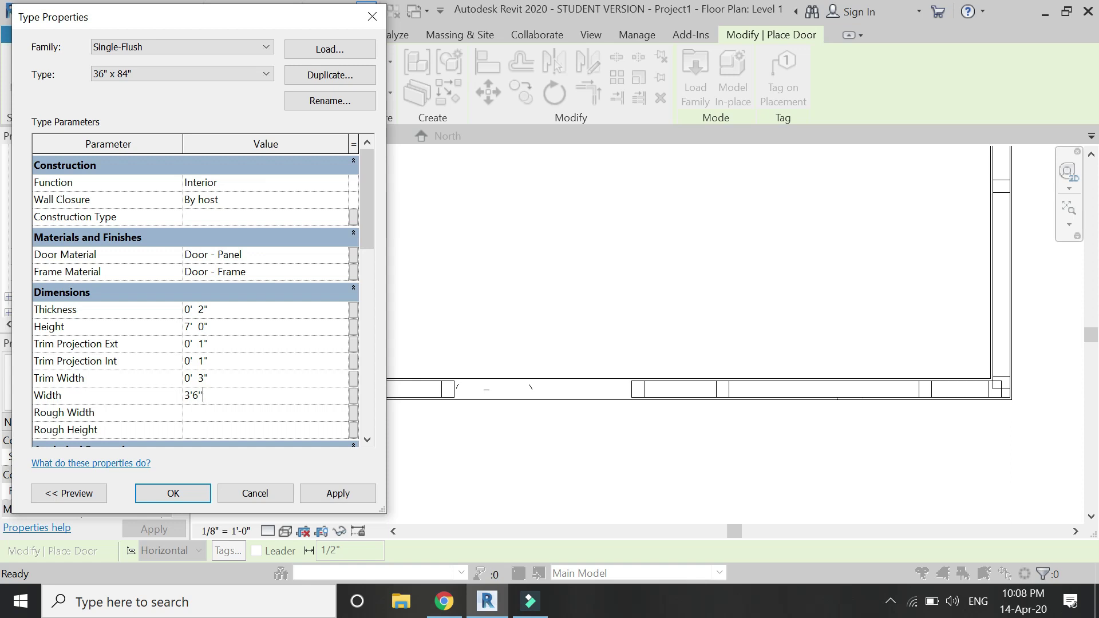
pyautogui.click(324, 491)
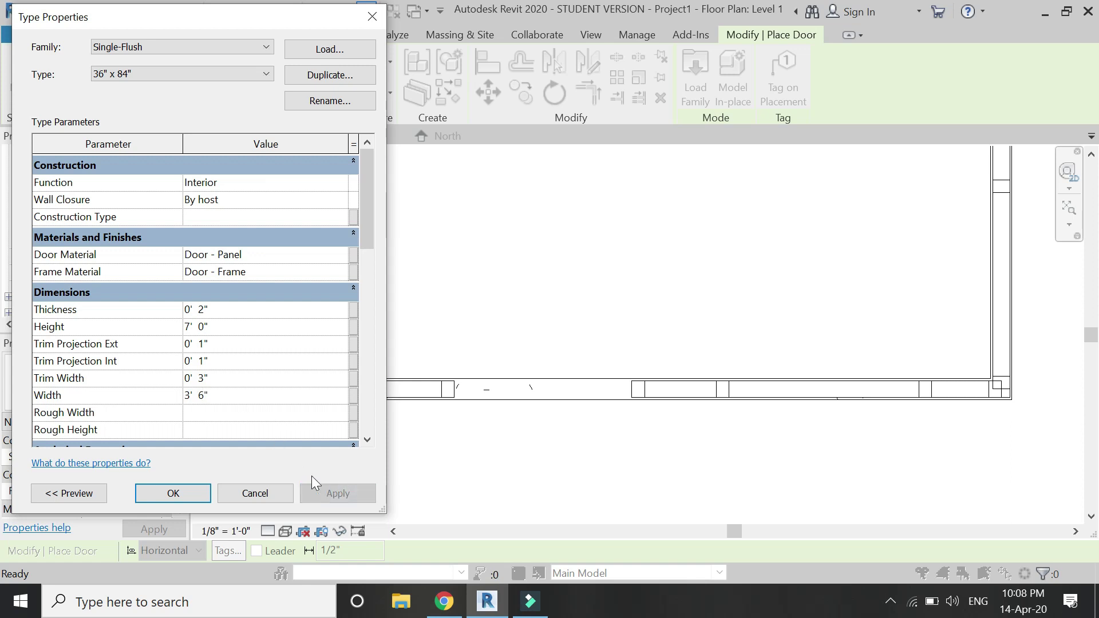
pyautogui.click(192, 496)
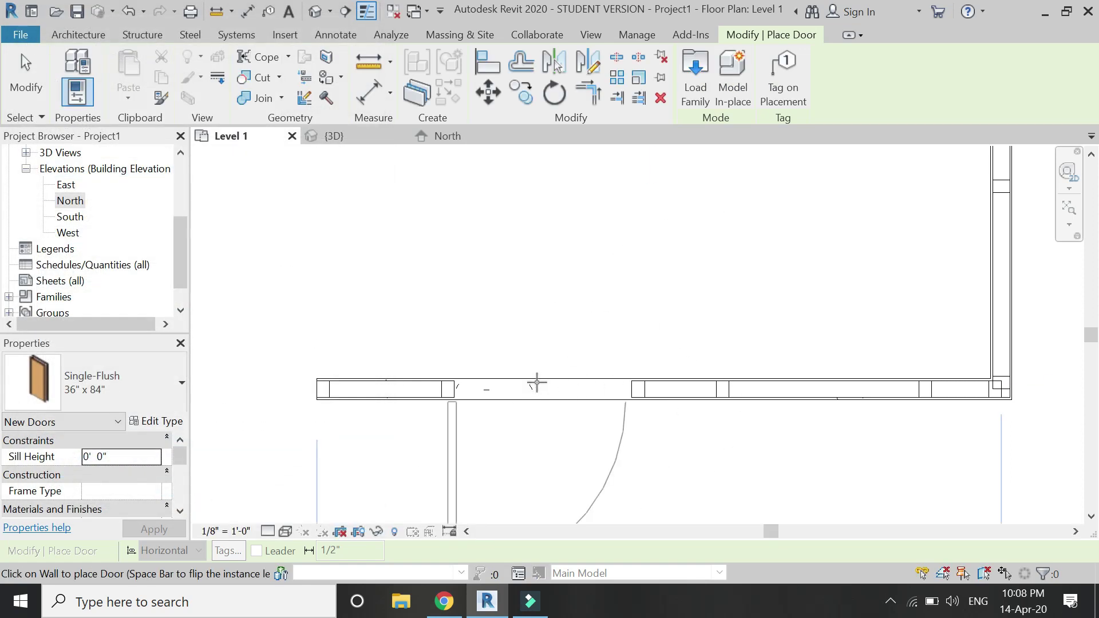
# Place the door in the bottom wall, flip its swing, and view it in 3D.
pyautogui.press('space')
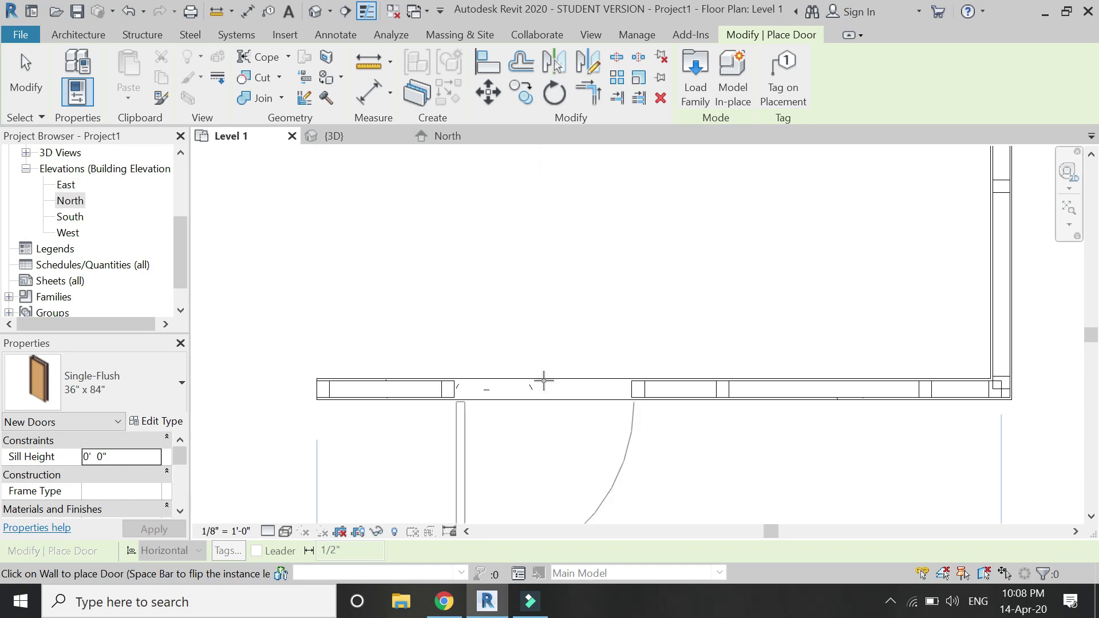
pyautogui.click(544, 381)
pyautogui.press('Escape')
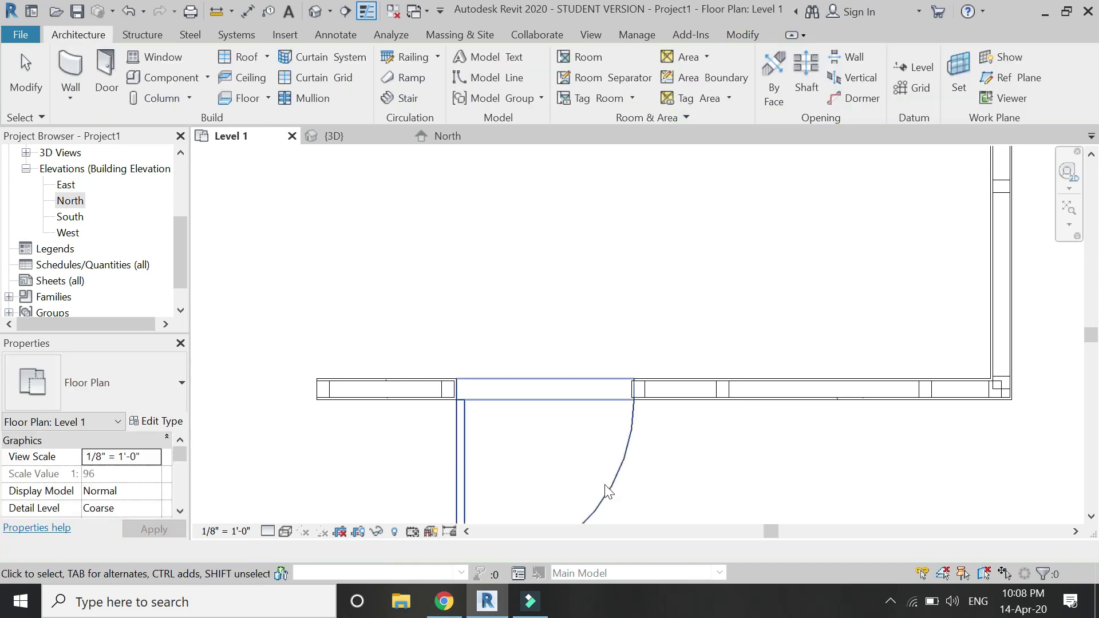
pyautogui.click(603, 483)
pyautogui.click(574, 478)
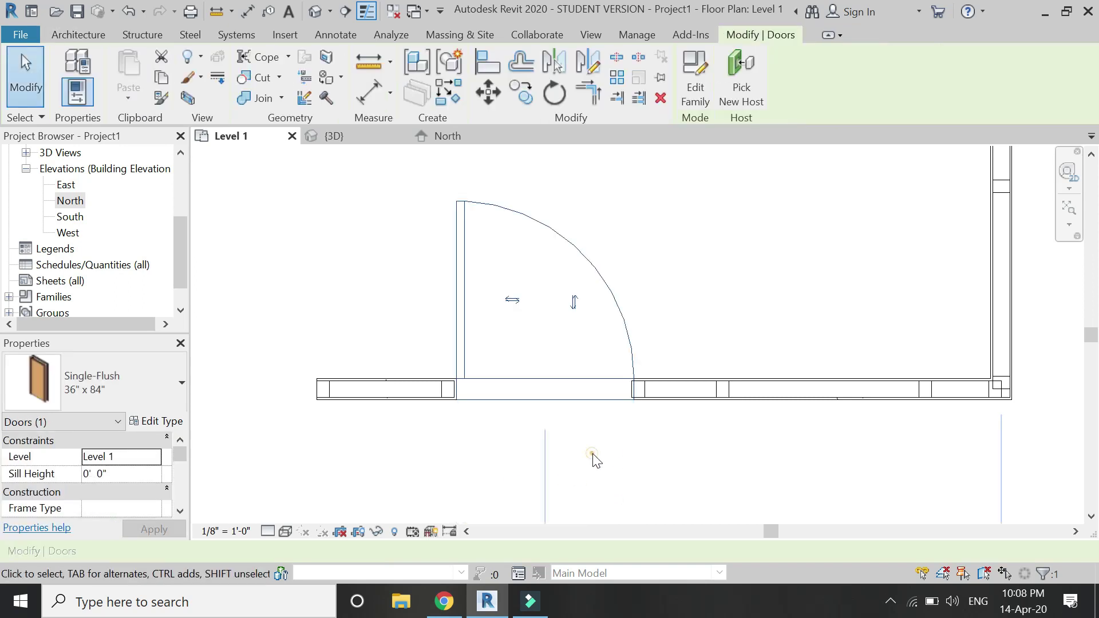
pyautogui.click(363, 136)
pyautogui.scroll(3, 463, 342)
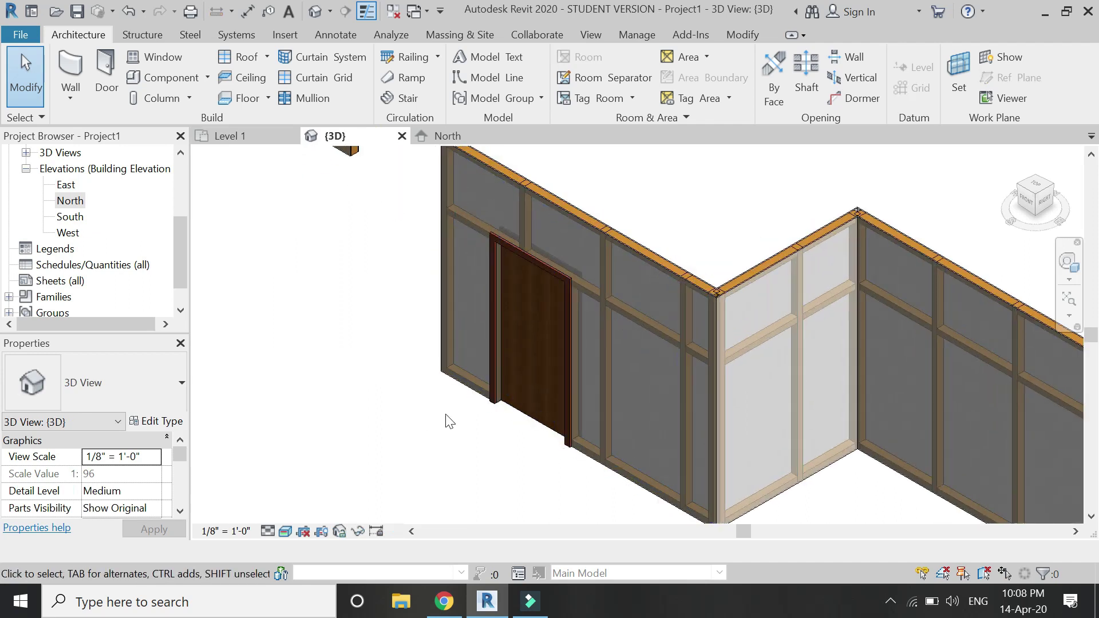
pyautogui.click(1068, 264)
pyautogui.click(756, 249)
pyautogui.click(531, 320)
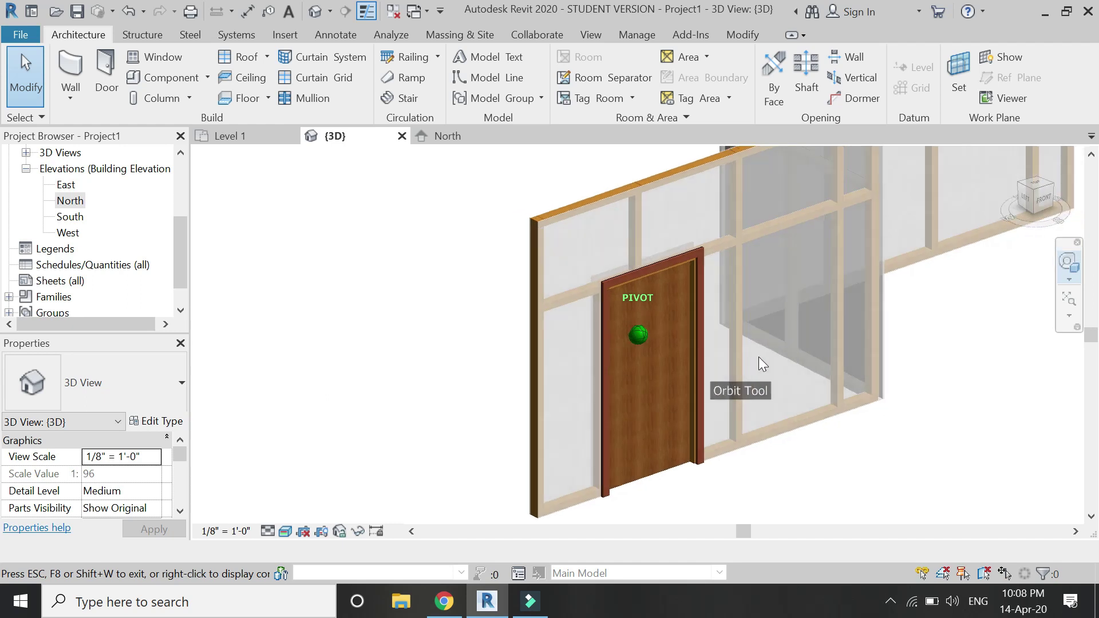